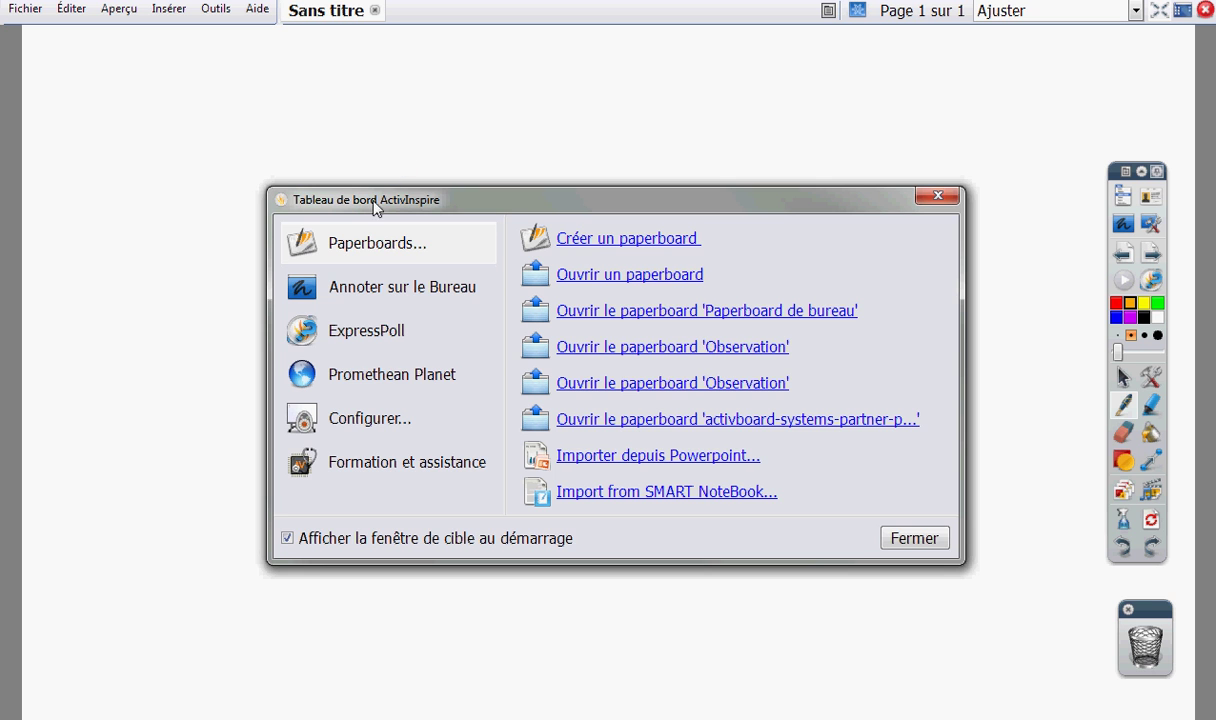
Step: Close the ActivInspire dashboard to reveal the blank paperboard
mouse_move(375, 205)
left_mouse_down()
mouse_move(345, 188)
mouse_move(361, 185)
left_mouse_up()
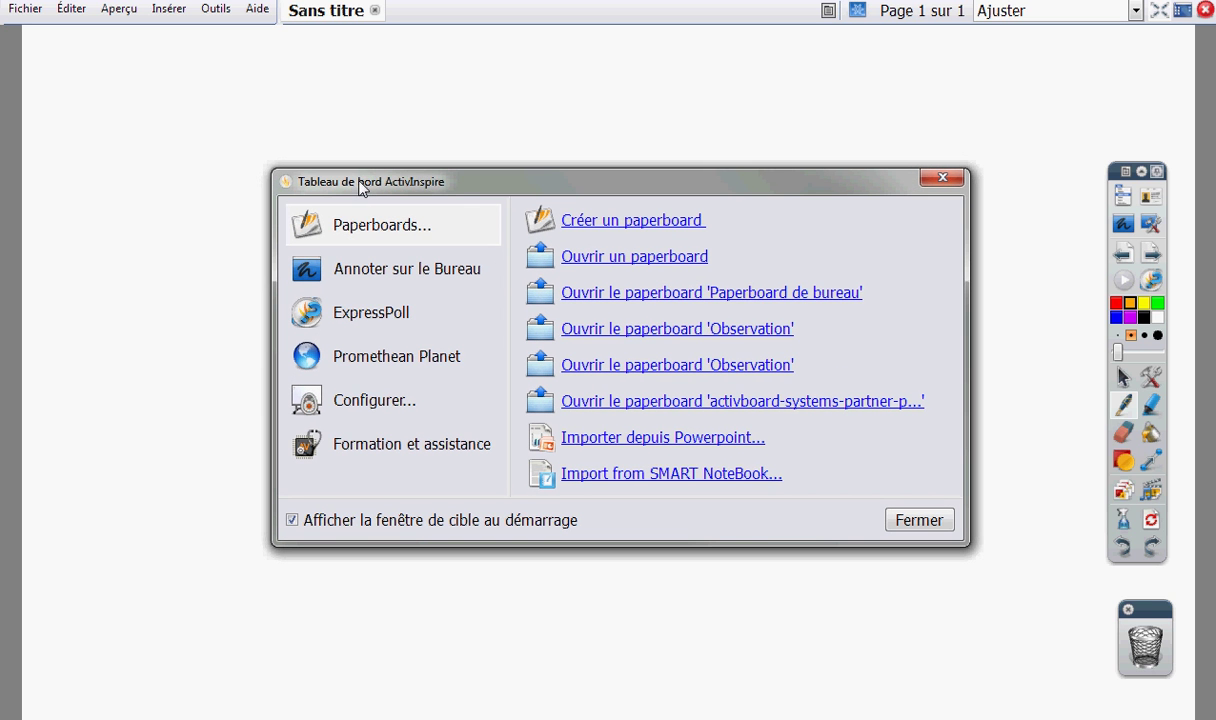
left_click_drag(450, 183, 453, 175)
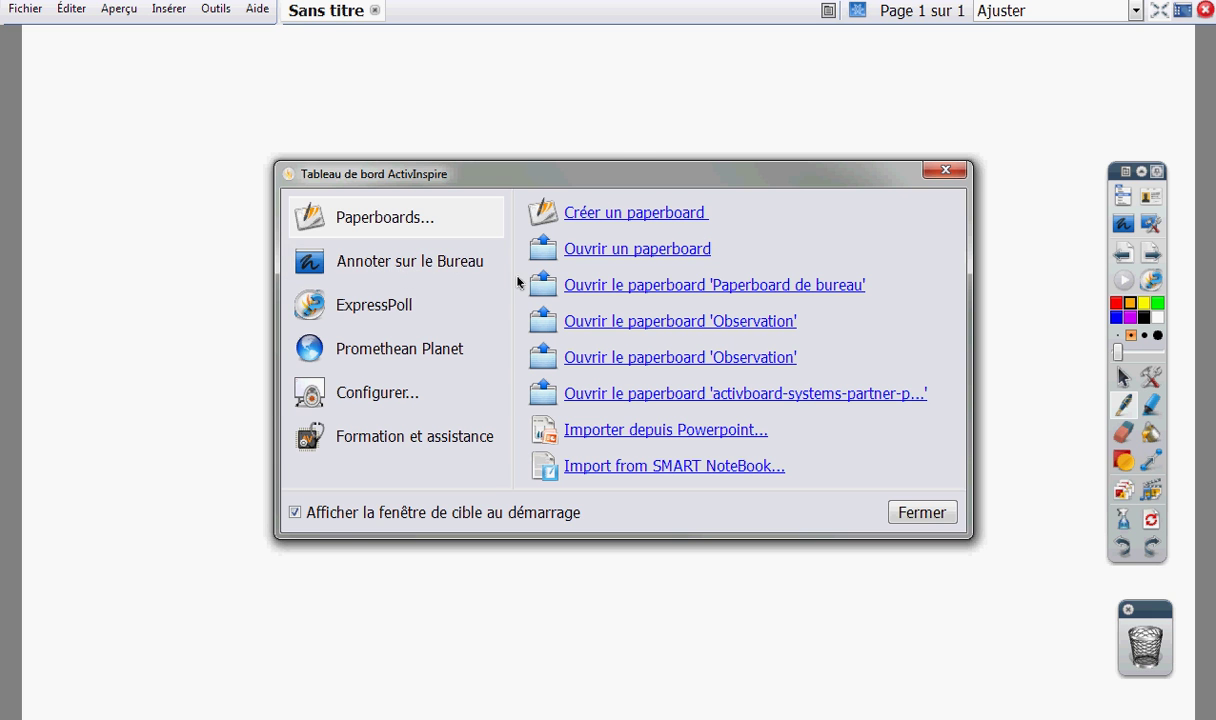
left_click_drag(638, 180, 629, 174)
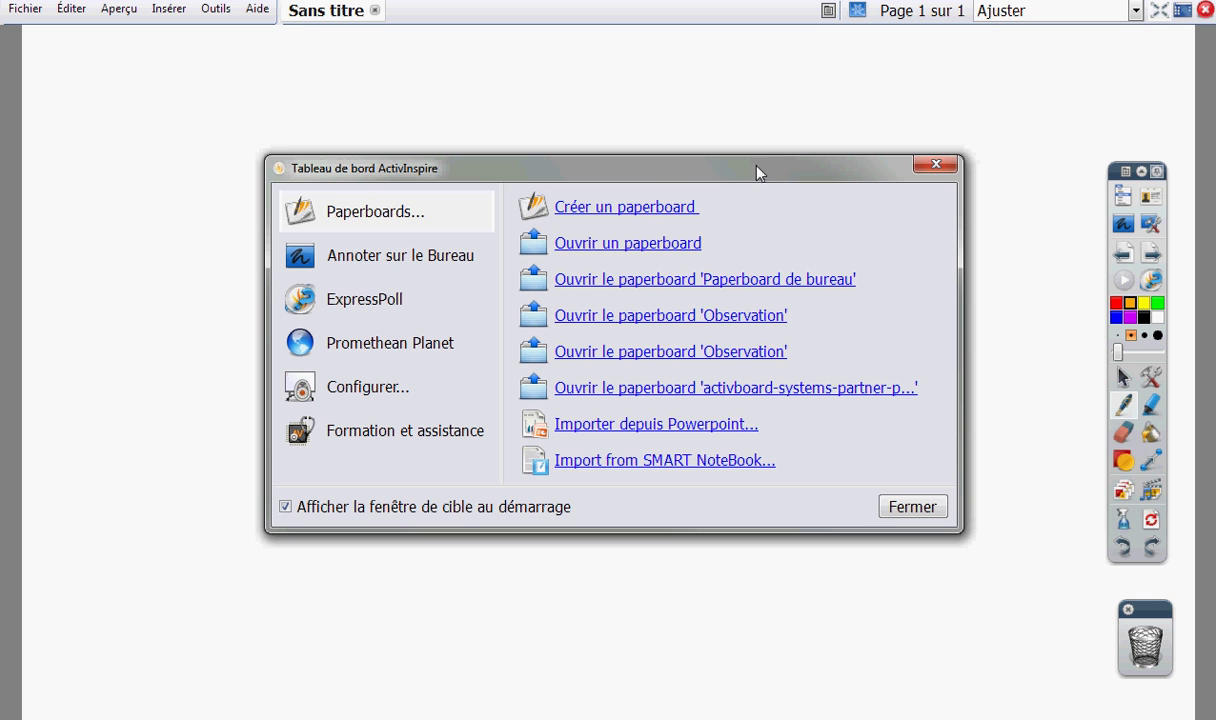
left_click_drag(757, 170, 757, 143)
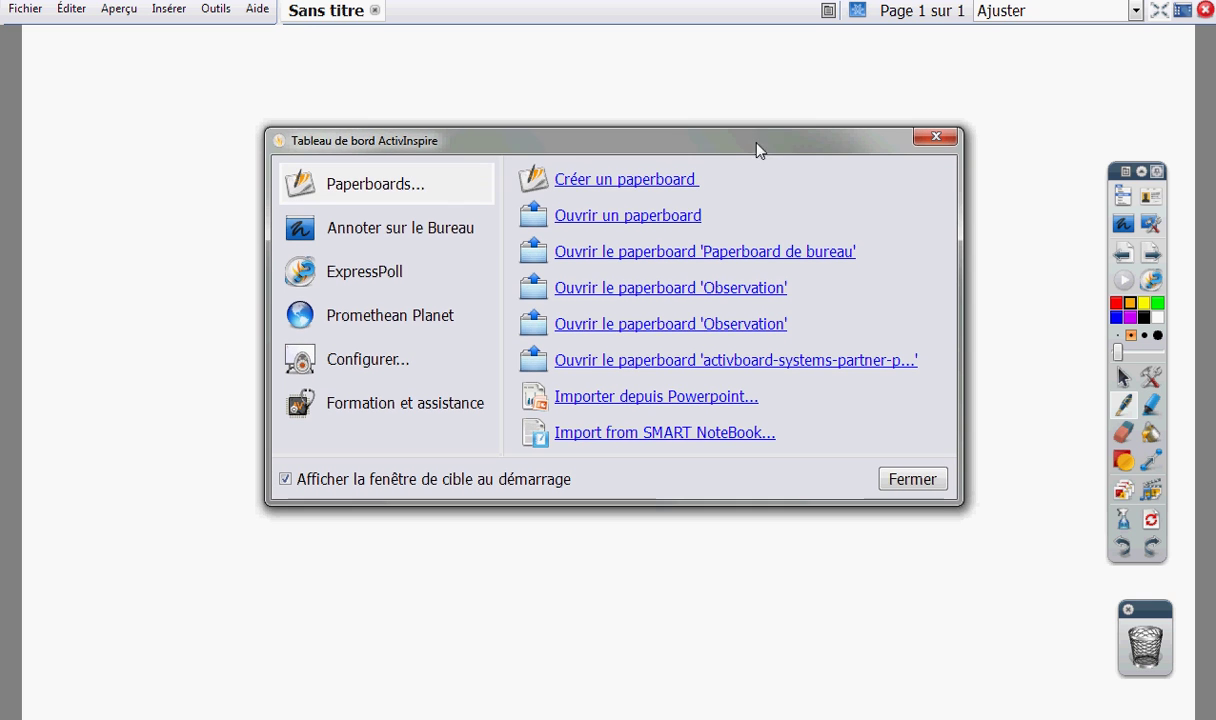
left_click(934, 140)
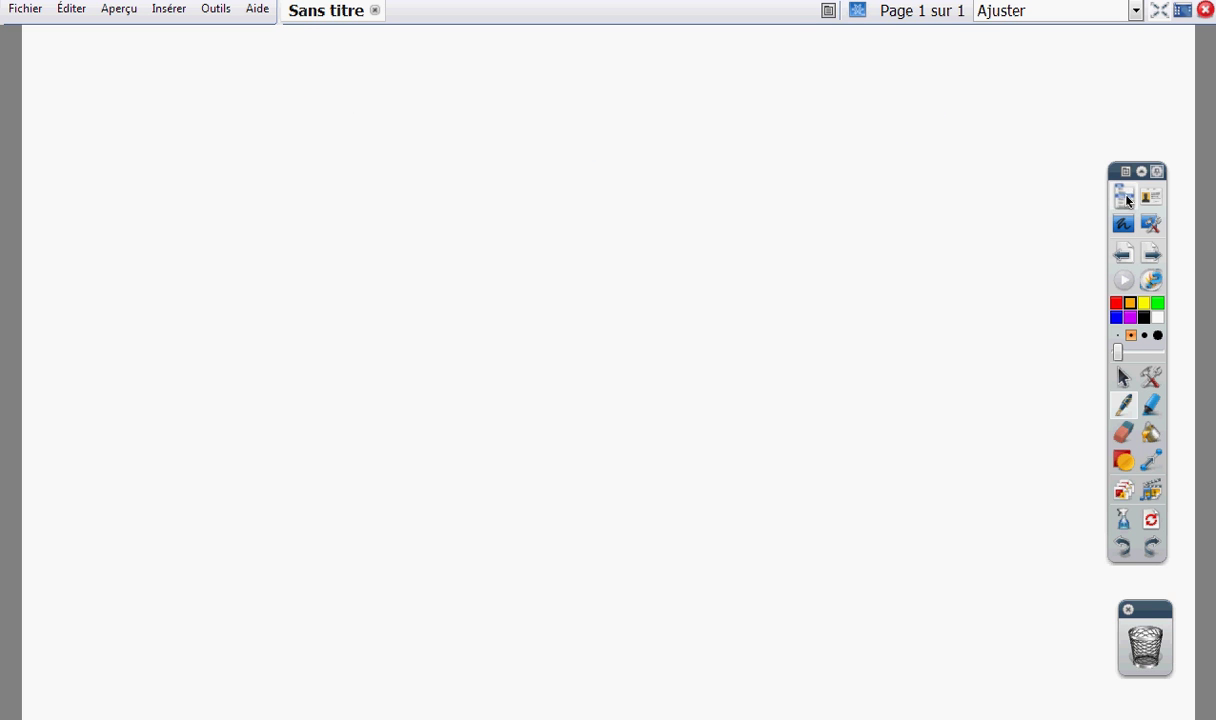
Step: Open the application's configuration settings and show the Paperboard category
left_click(1125, 198)
mouse_move(1179, 210)
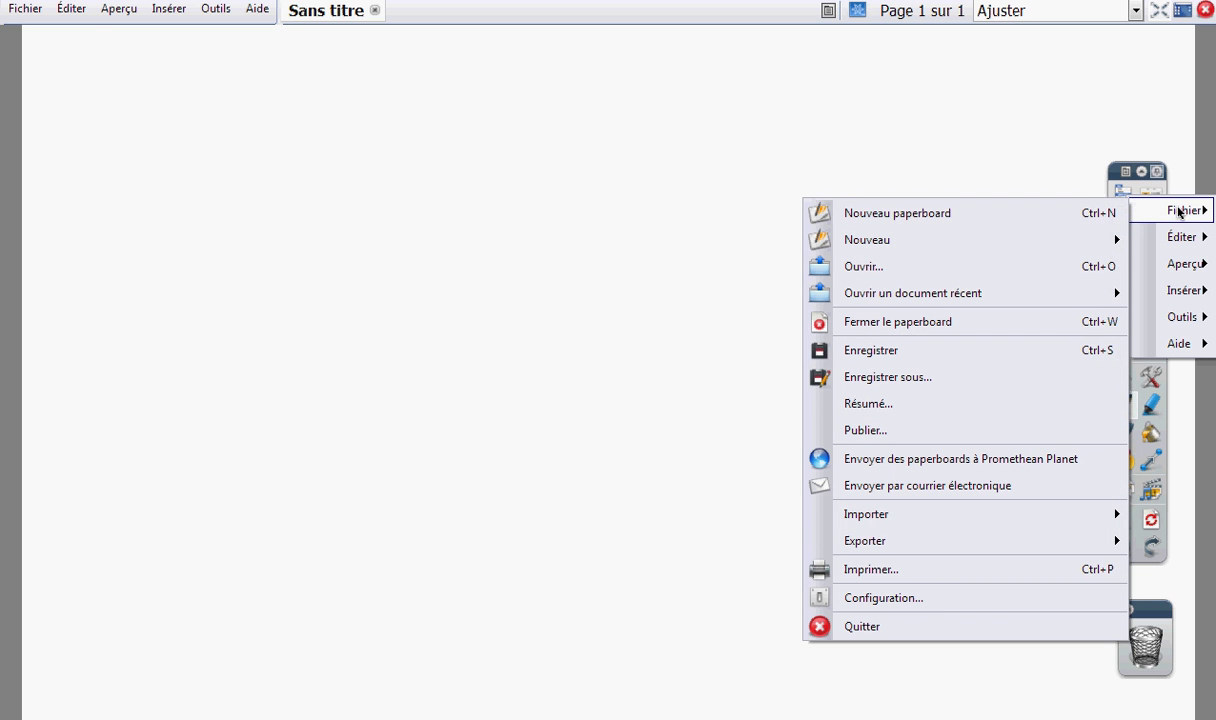
left_click(924, 598)
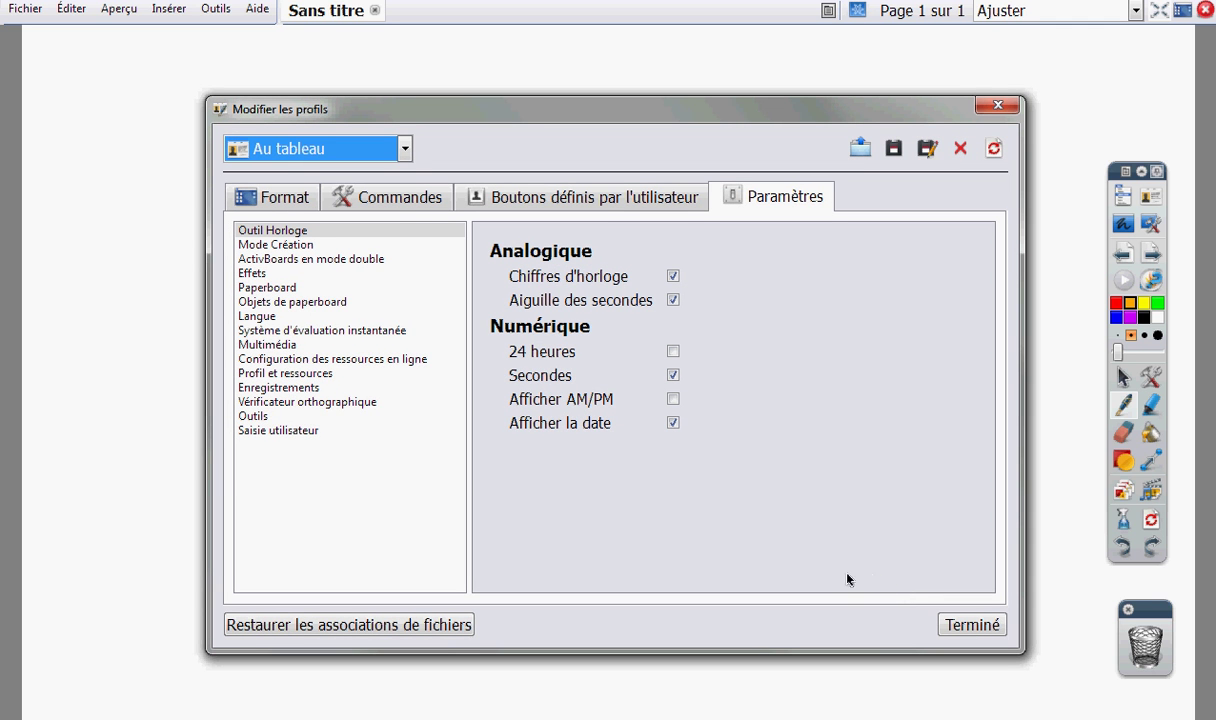
left_click_drag(529, 117, 527, 106)
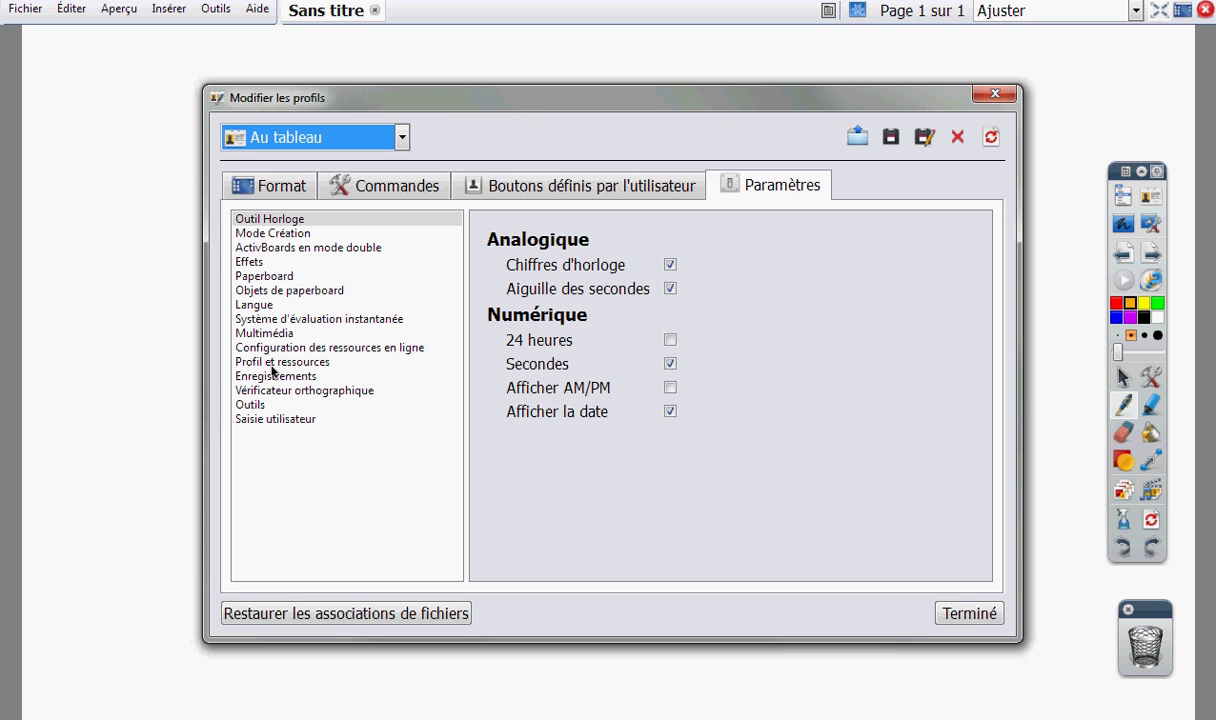
left_click(277, 276)
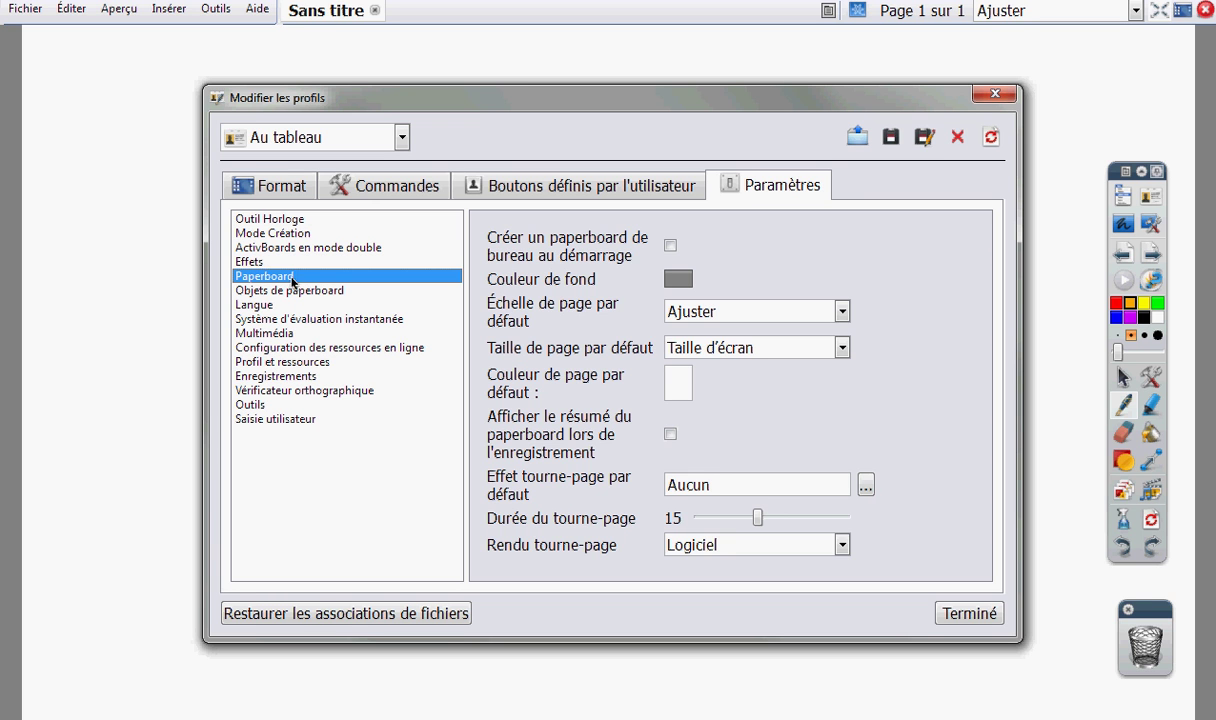
Step: Review the default page size choices, keep Taille d'écran selected, and close the profile settings
left_click(741, 352)
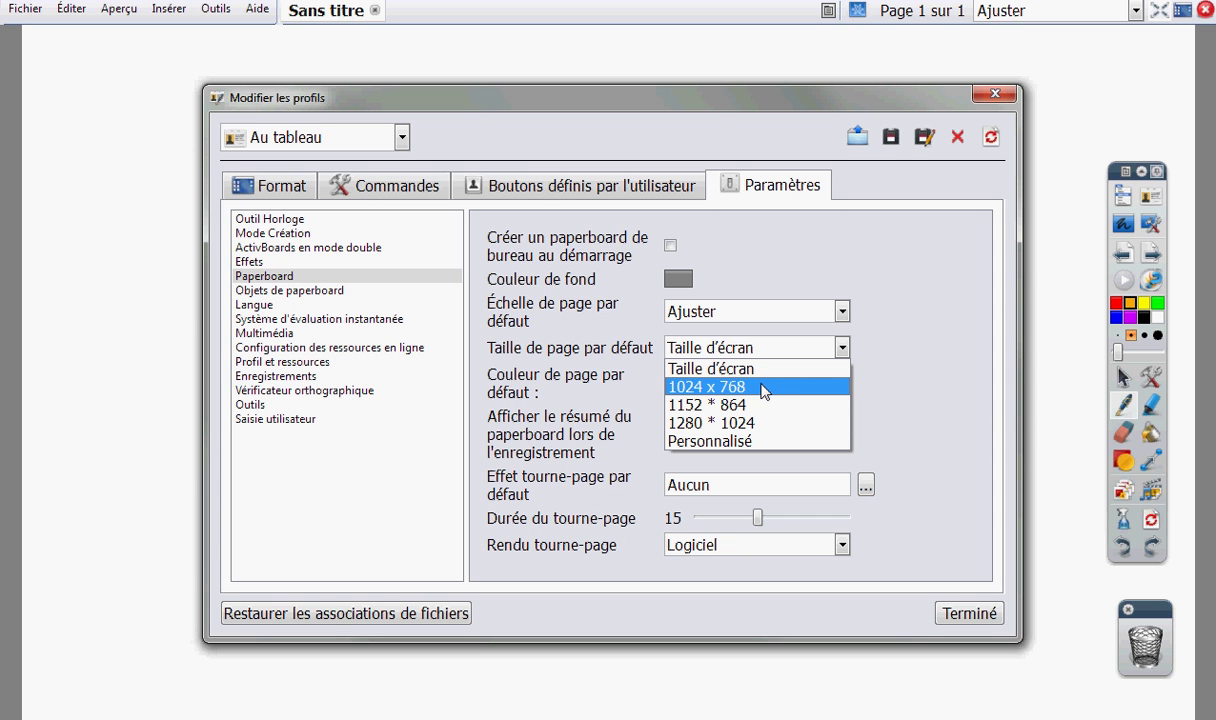
left_click(931, 361)
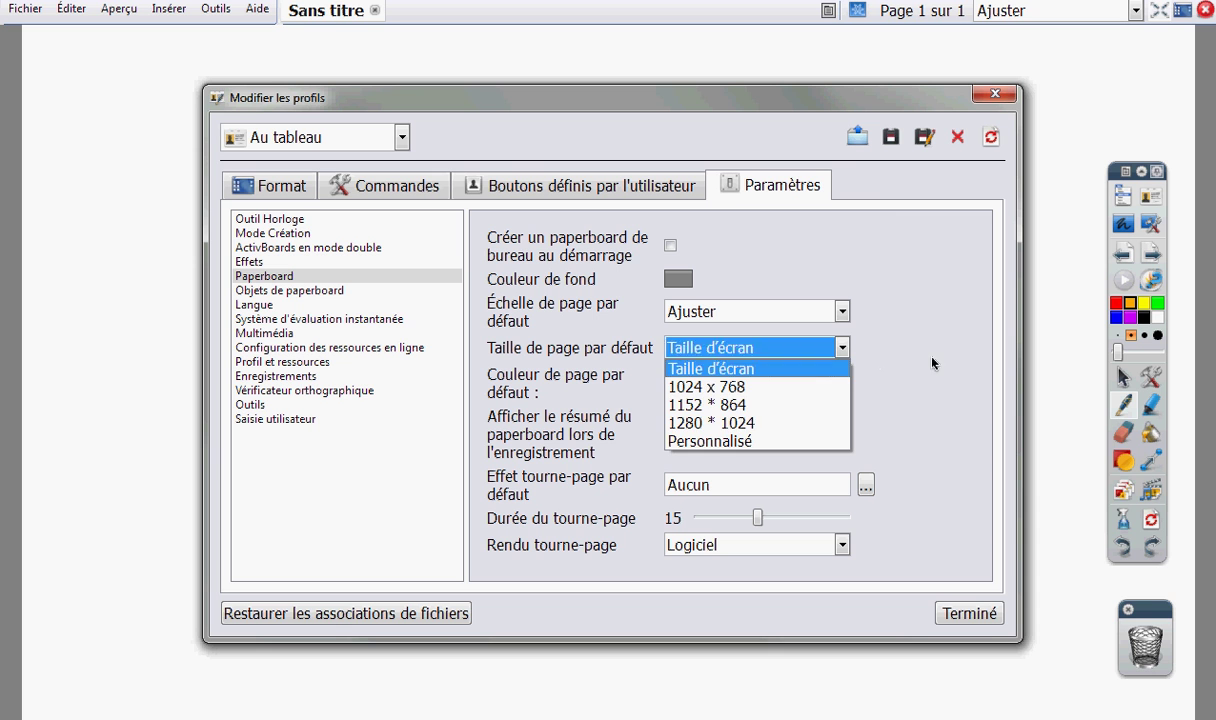
left_click_drag(829, 101, 845, 100)
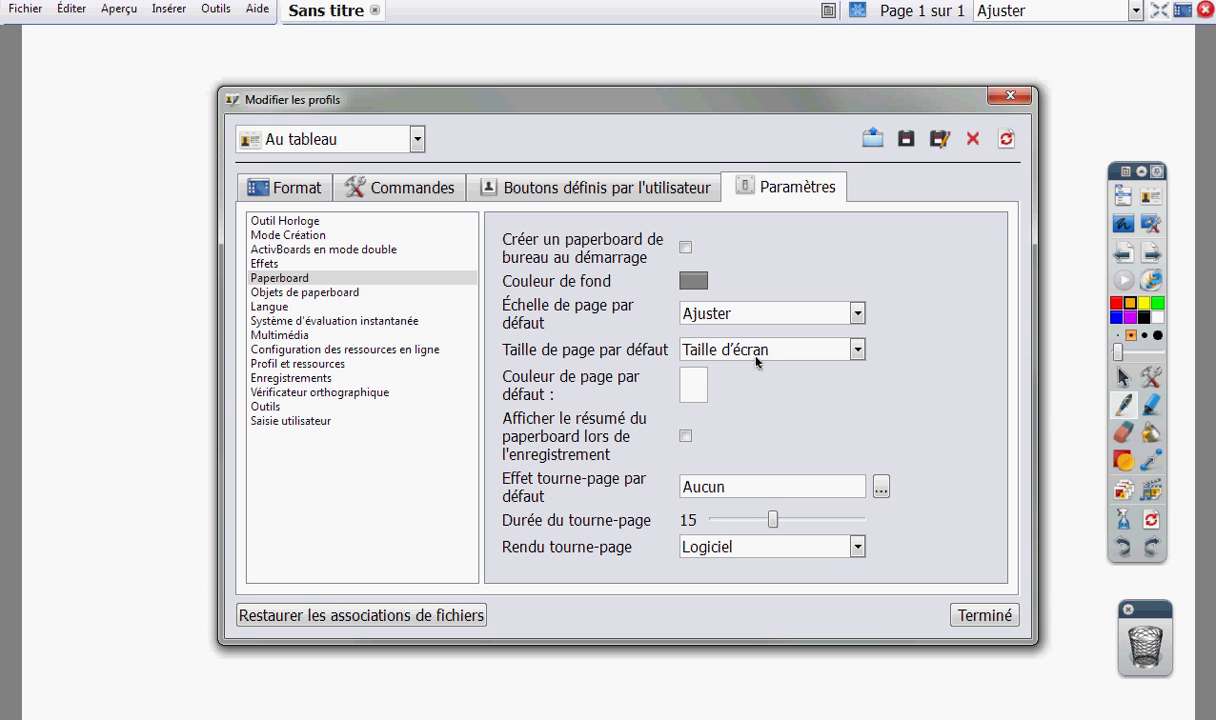
left_click(785, 359)
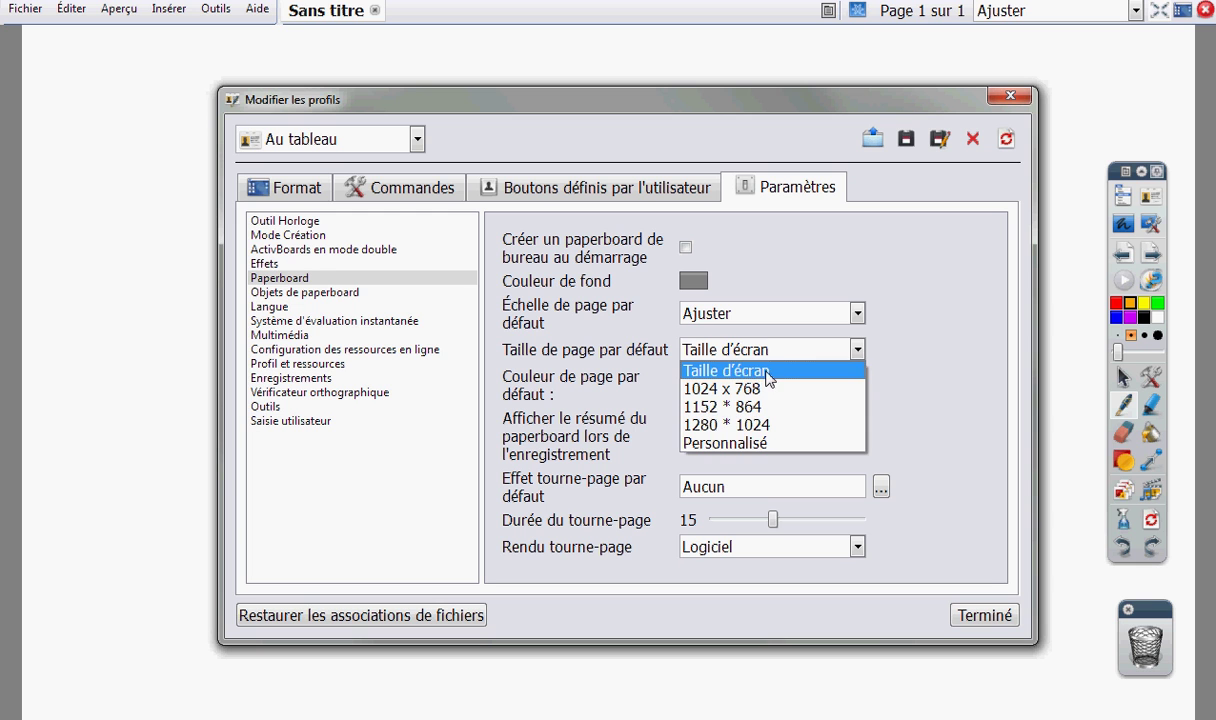
left_click(791, 356)
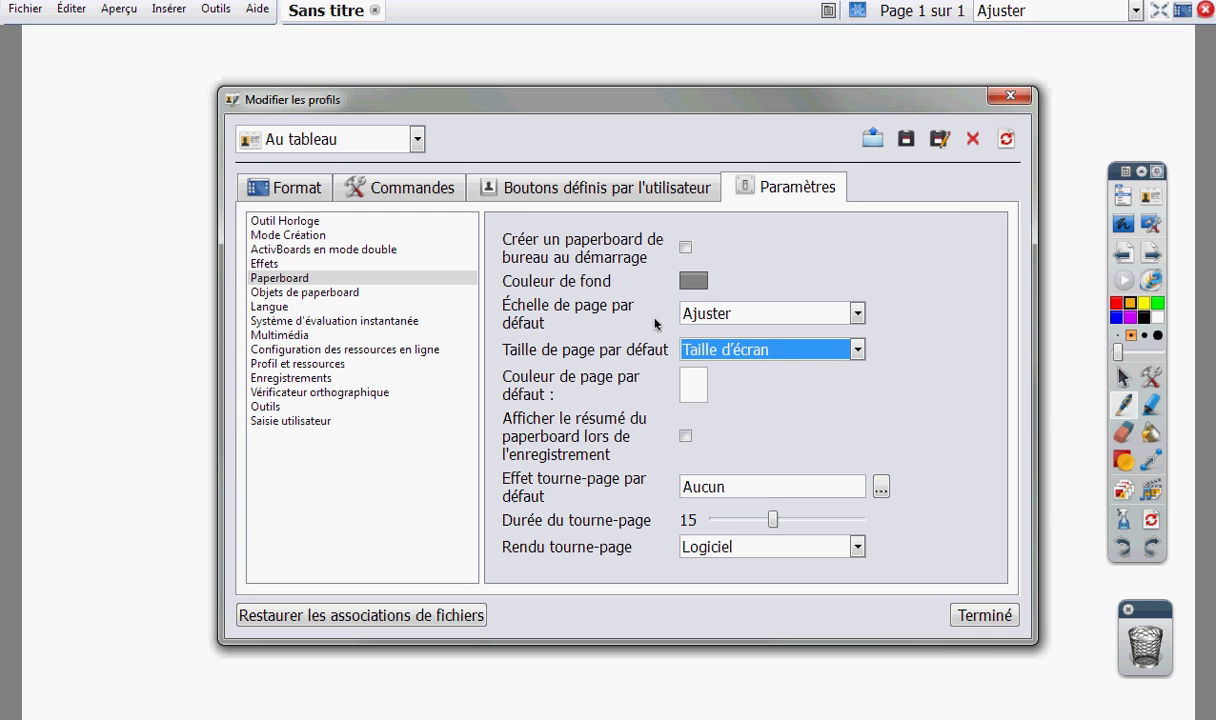
left_click(1001, 616)
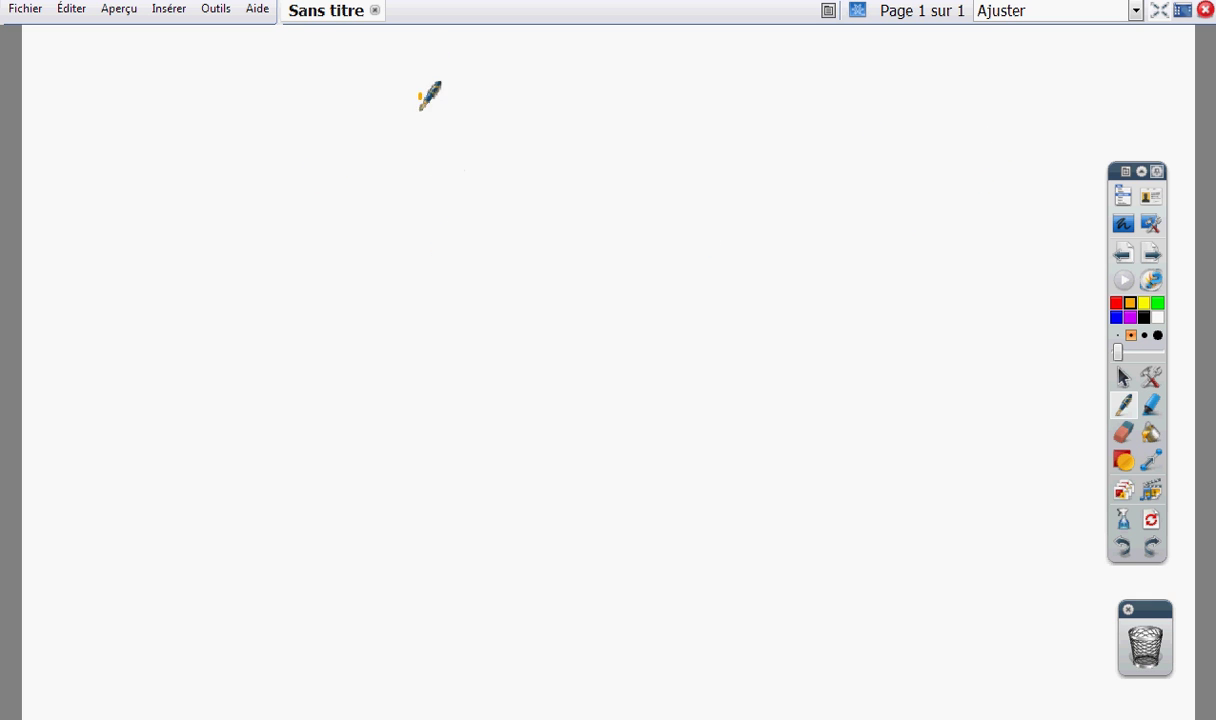
Step: Draw a freehand zigzag and a horizontal line in orange pen on the paperboard, and add yellow highlighter strokes over them
mouse_move(420, 94)
left_mouse_down()
mouse_move(822, 132)
mouse_move(808, 152)
left_mouse_up()
left_click_drag(347, 168, 853, 178)
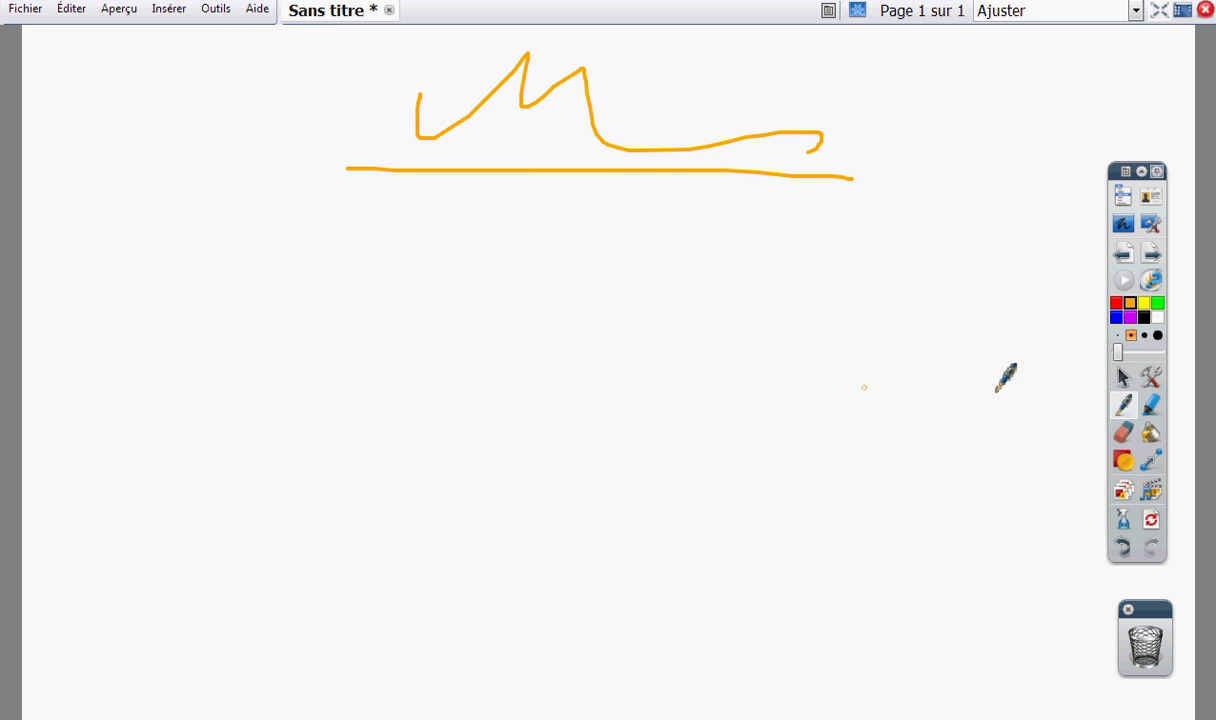
left_click(1143, 406)
mouse_move(405, 92)
left_mouse_down()
mouse_move(407, 128)
mouse_move(1024, 150)
left_mouse_up()
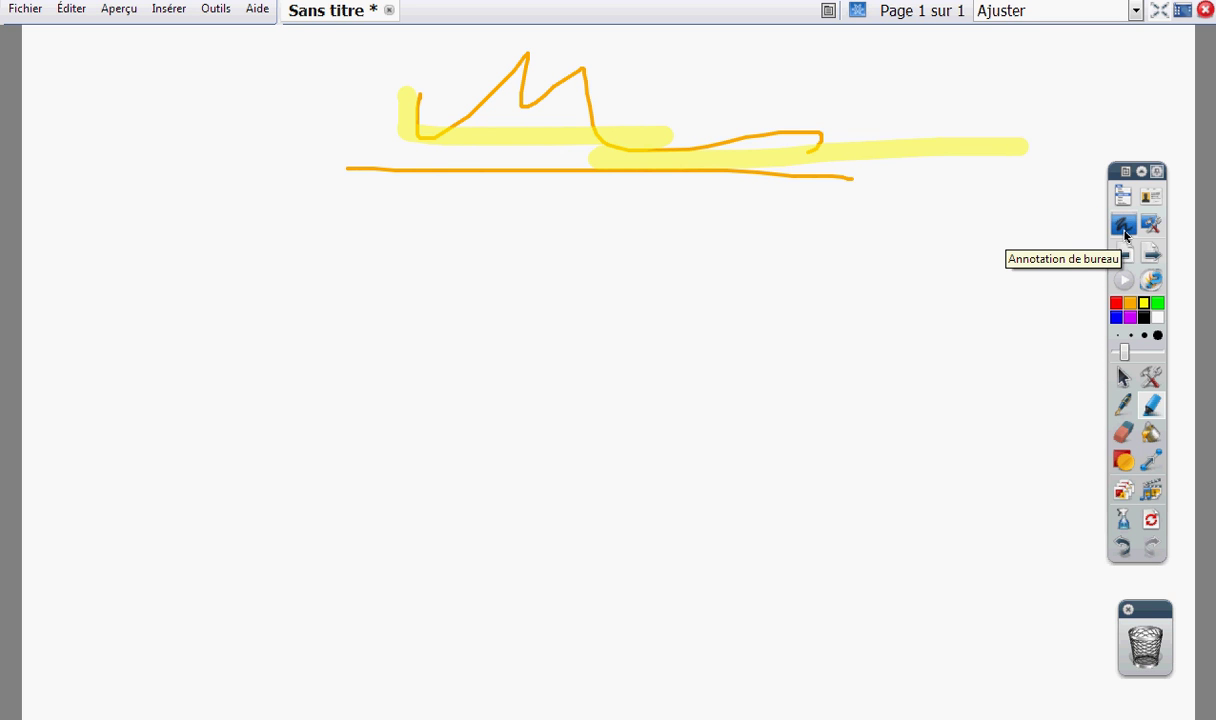
Step: Start desktop annotation and draw orange pen strokes over the word Start and across the middle of the desktop
left_click(1124, 228)
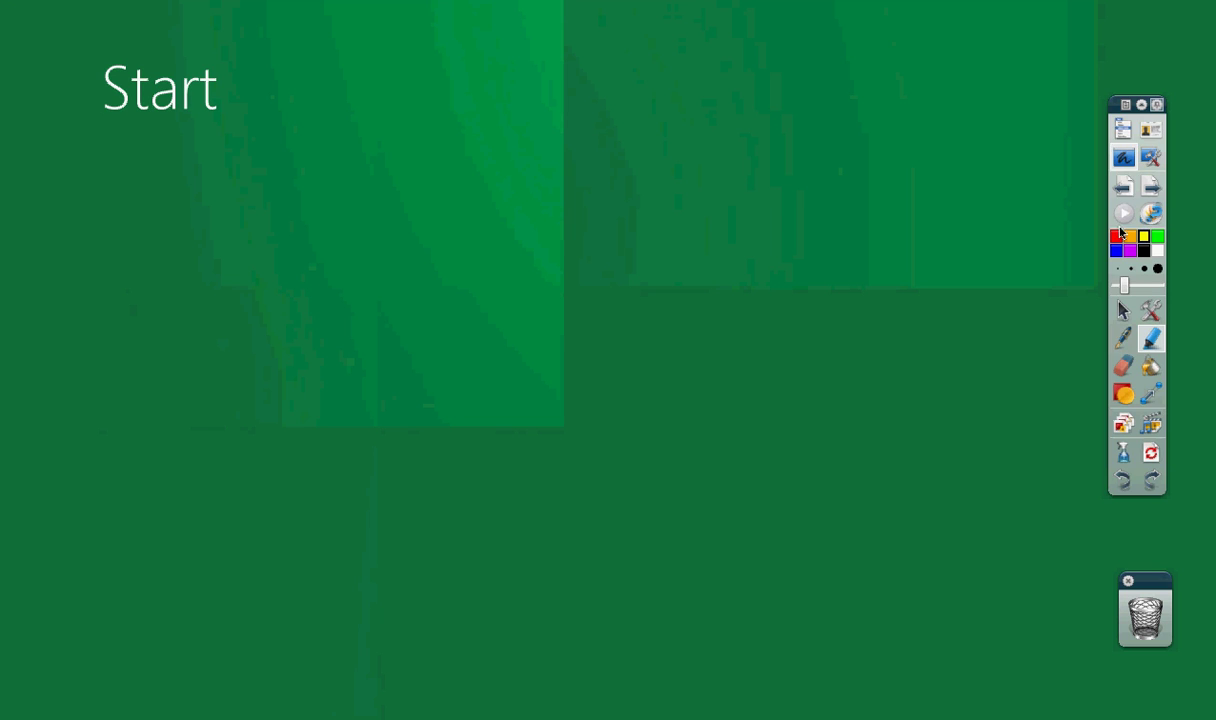
mouse_move(1113, 104)
left_mouse_down()
mouse_move(1003, 92)
mouse_move(1126, 101)
left_mouse_up()
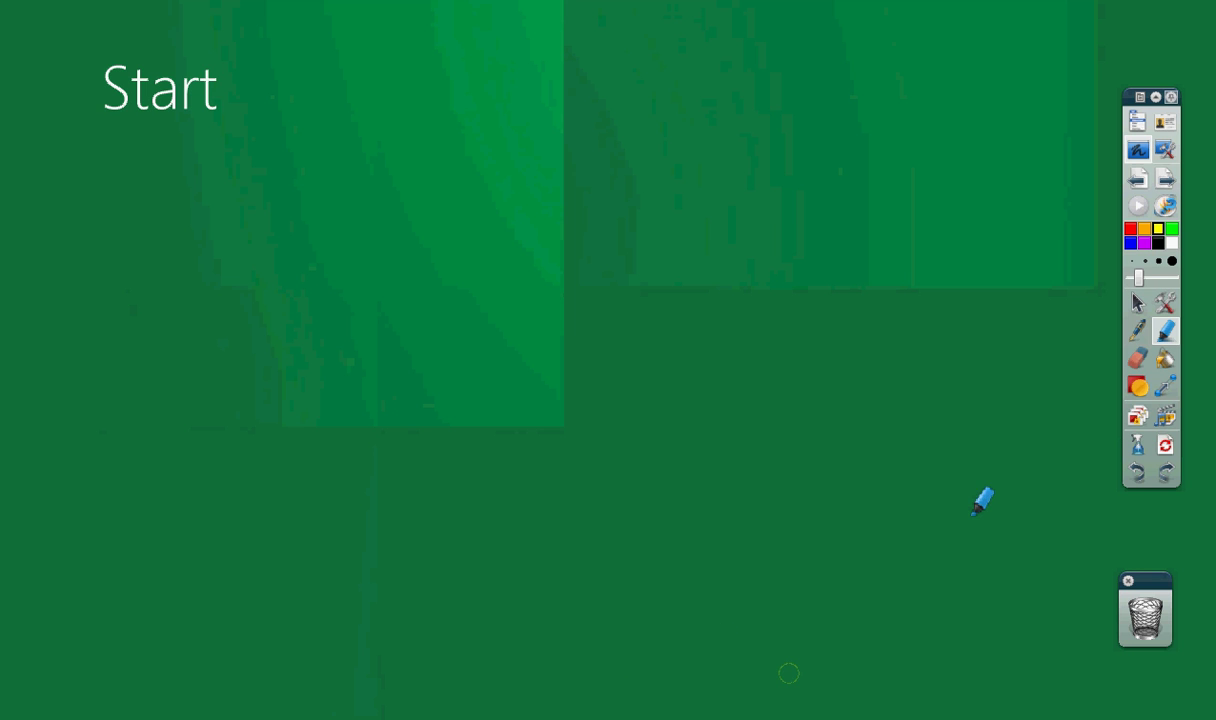
left_click(1138, 330)
mouse_move(736, 159)
left_mouse_down()
mouse_move(704, 206)
mouse_move(637, 122)
mouse_move(470, 178)
left_mouse_up()
mouse_move(253, 78)
left_mouse_down()
mouse_move(68, 98)
mouse_move(224, 168)
left_mouse_up()
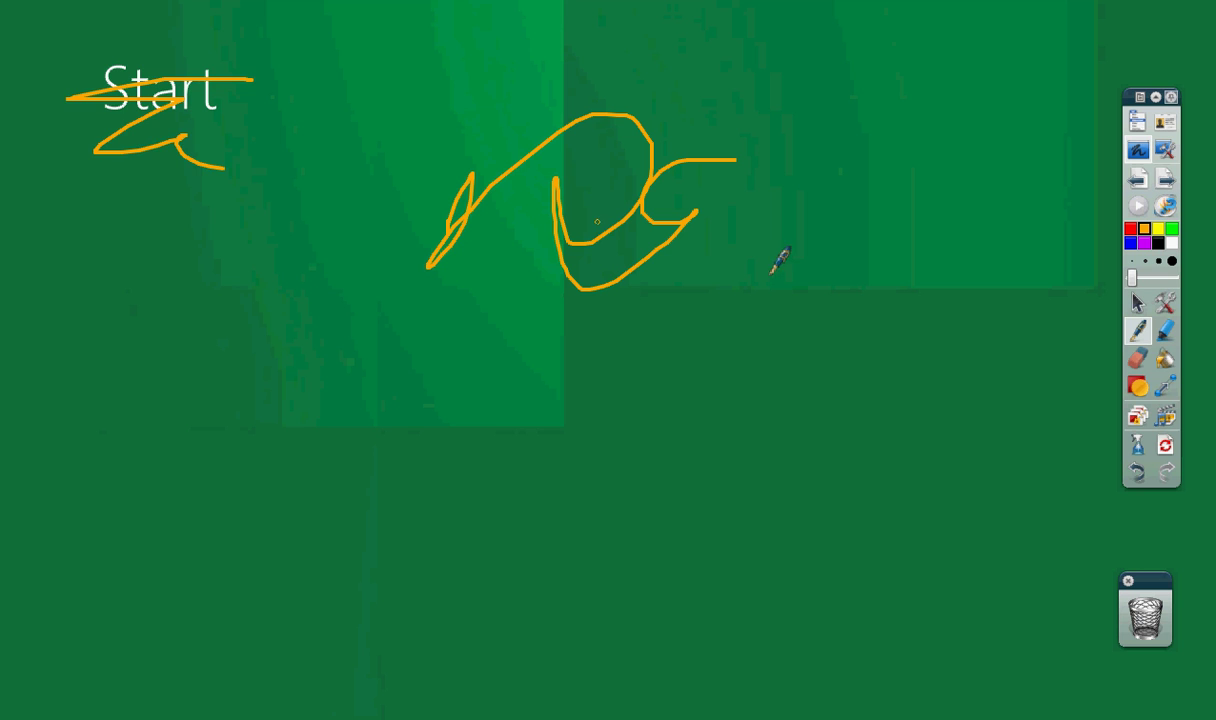
Step: Activate the selection tool for normal desktop use, and open and close the Windows start menu
left_click(1139, 310)
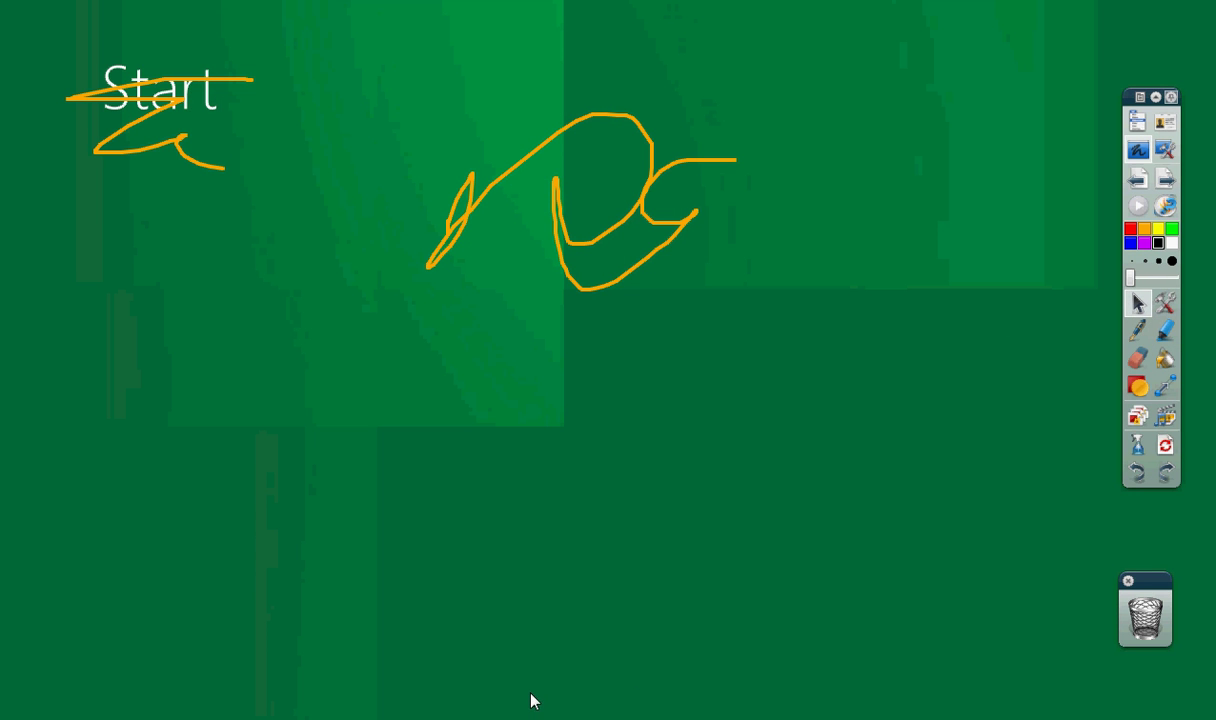
key("super")
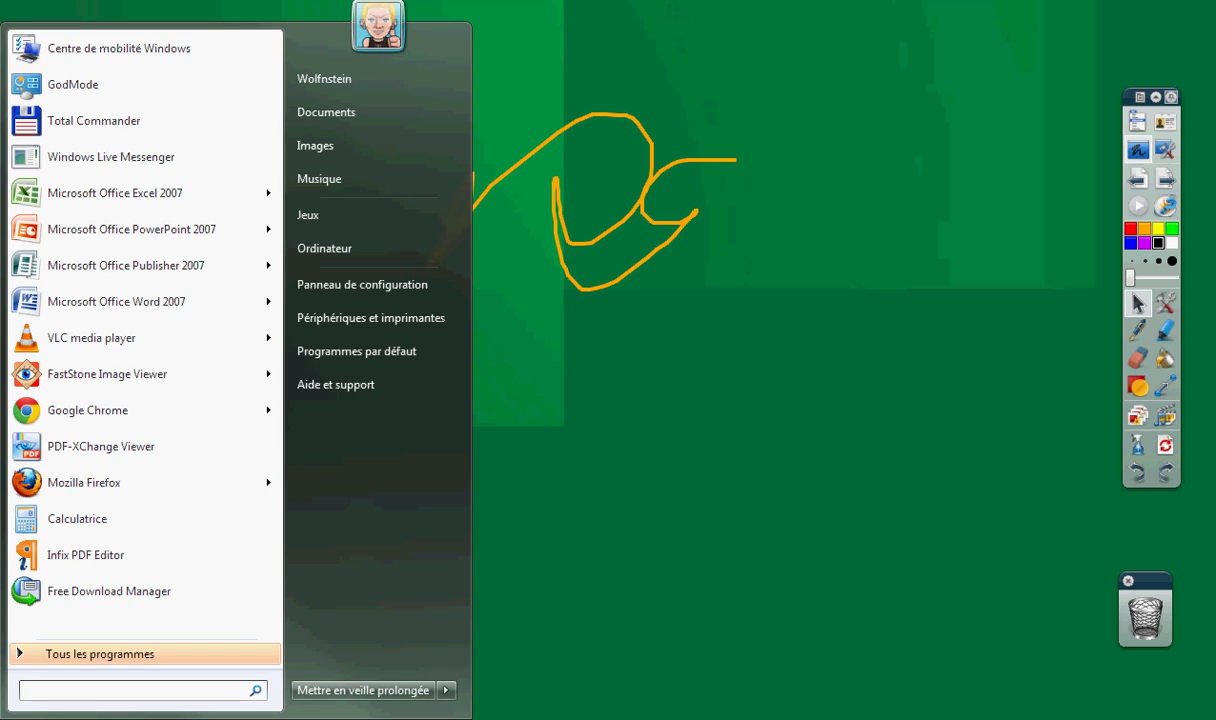
key("super")
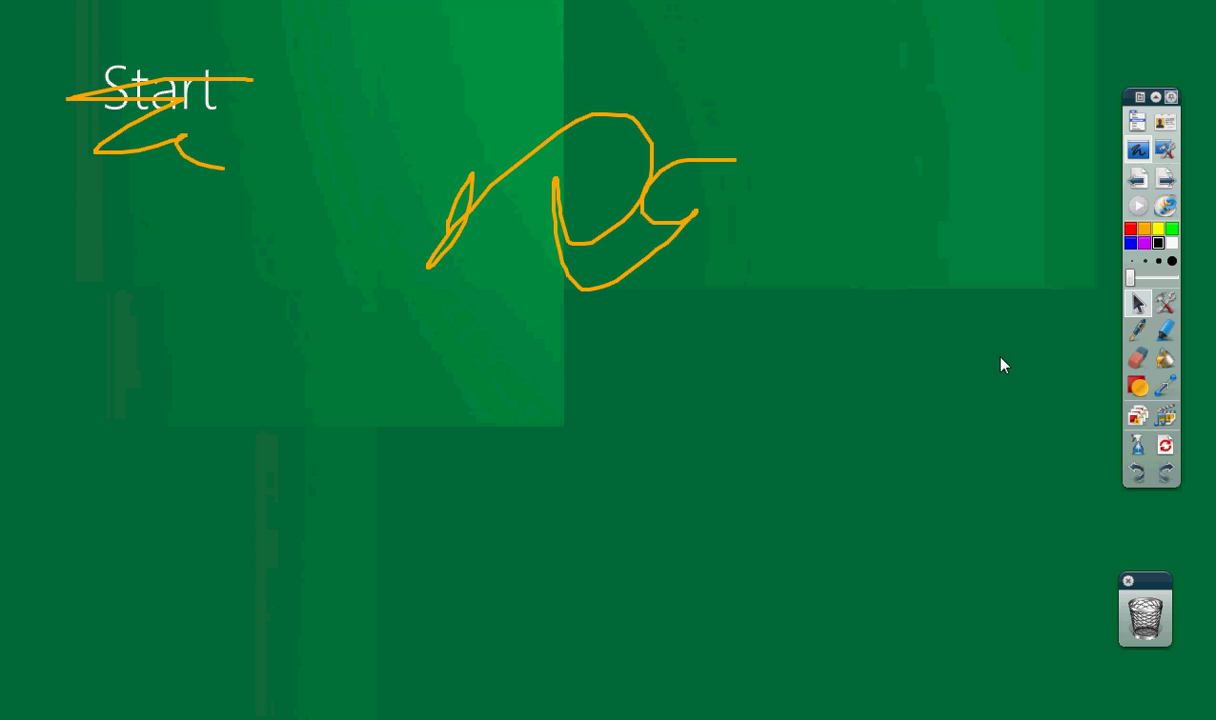
key("super")
Step: Bring theatre.pdf, theatre.doc and the Firefox window forward in turn, and maximize Firefox
key("alt+Tab")
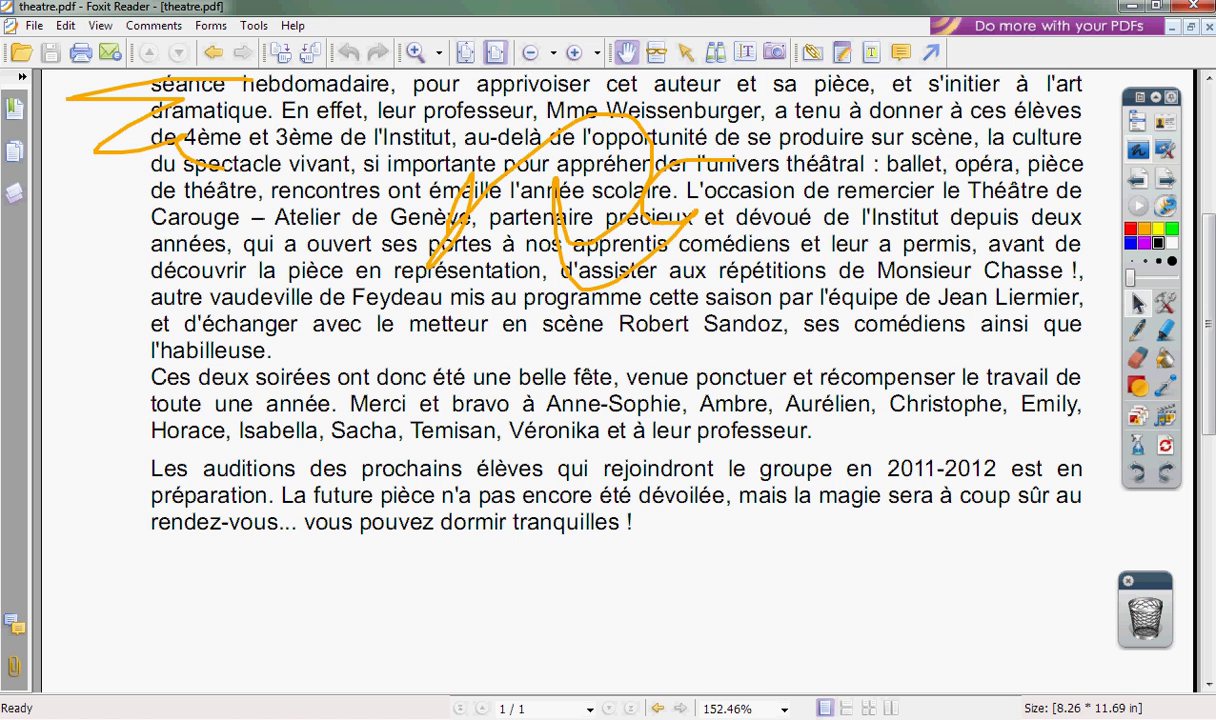
key("alt+Tab")
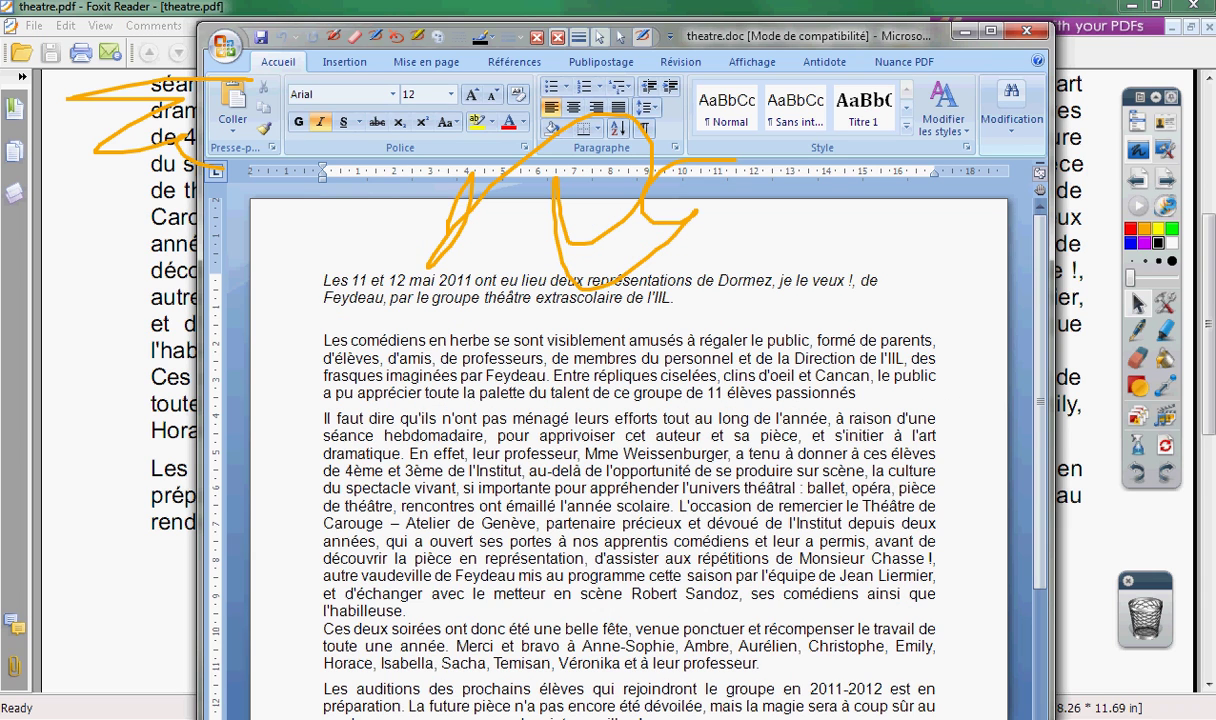
key("alt+Tab")
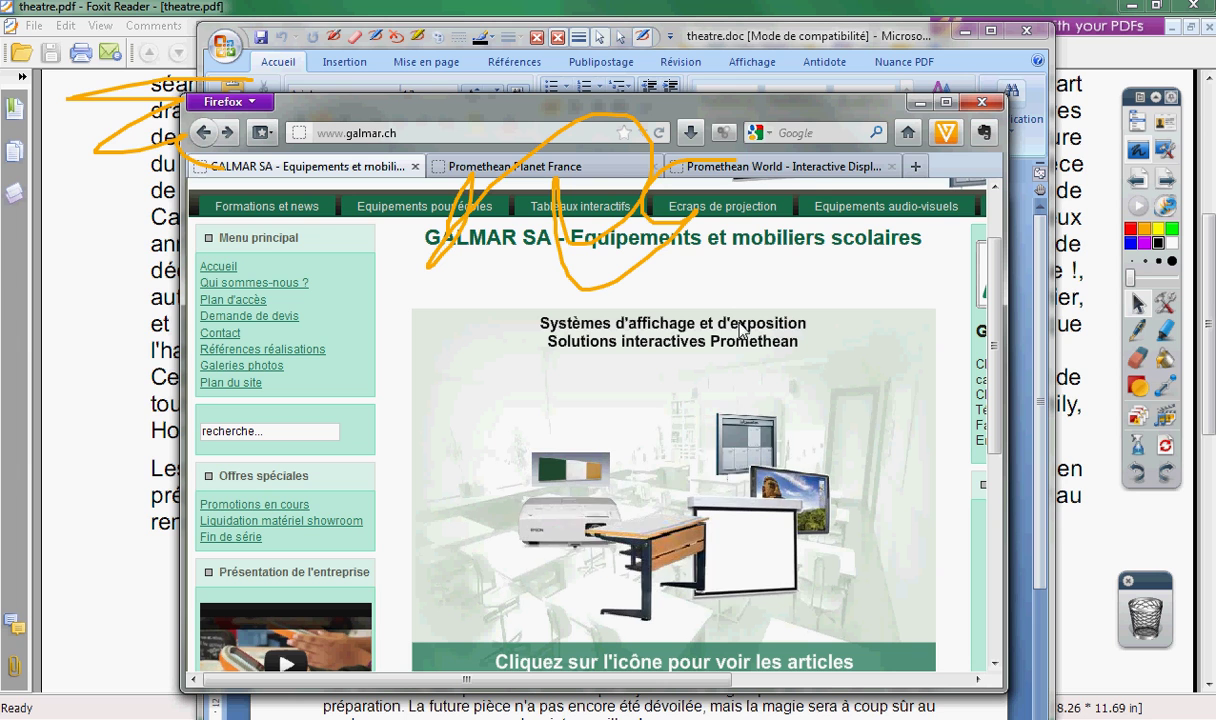
left_click(946, 102)
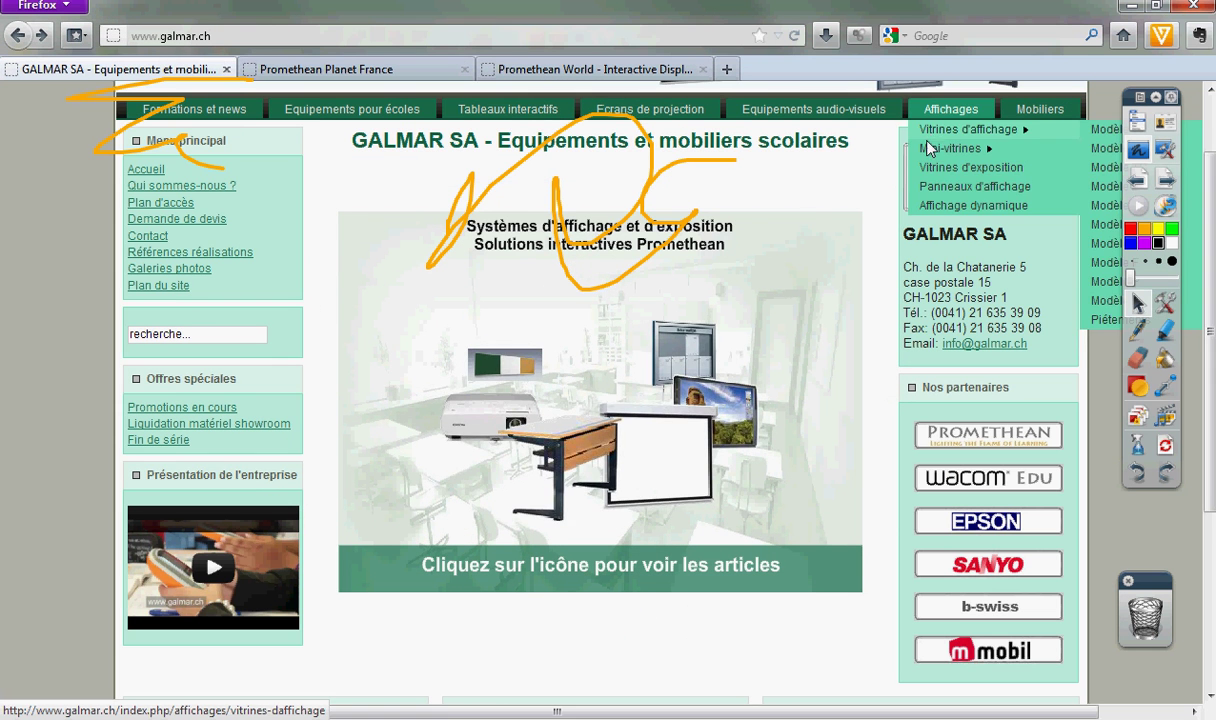
Step: Show the upper part of the galmar.ch home page and clear the orange annotations covering it
left_click(1138, 303)
scroll(1213, 228, "up", 1)
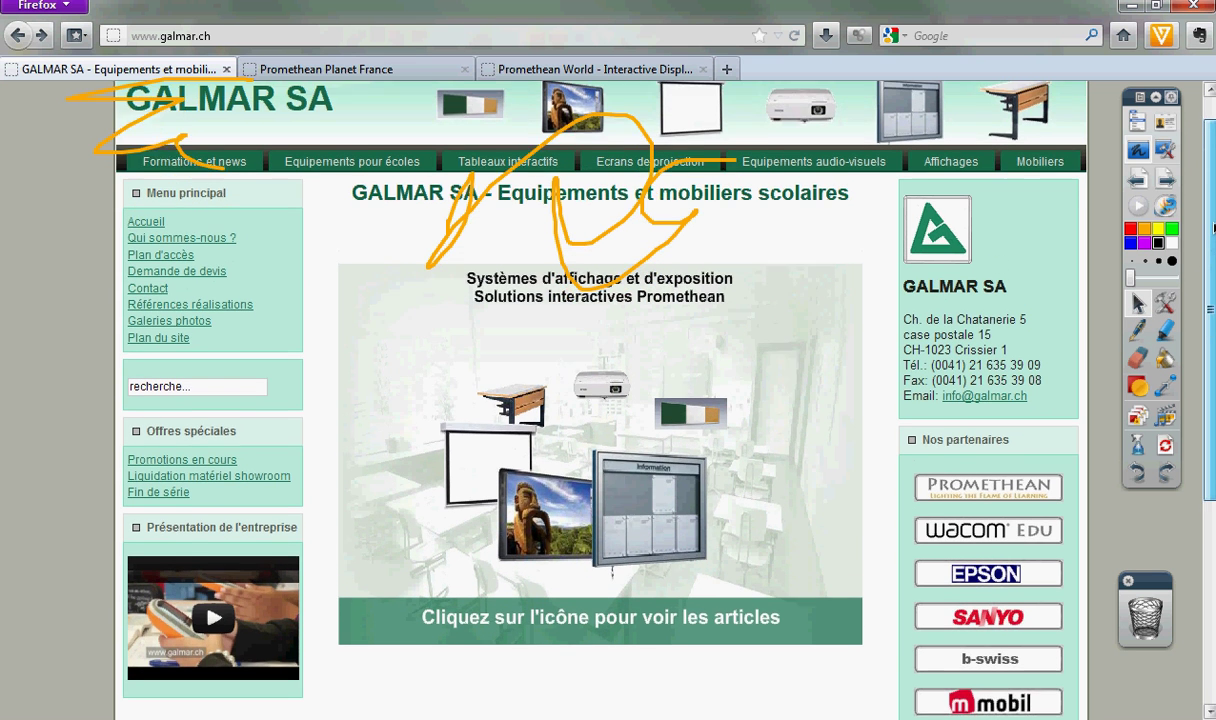
left_click_drag(1213, 228, 1213, 208)
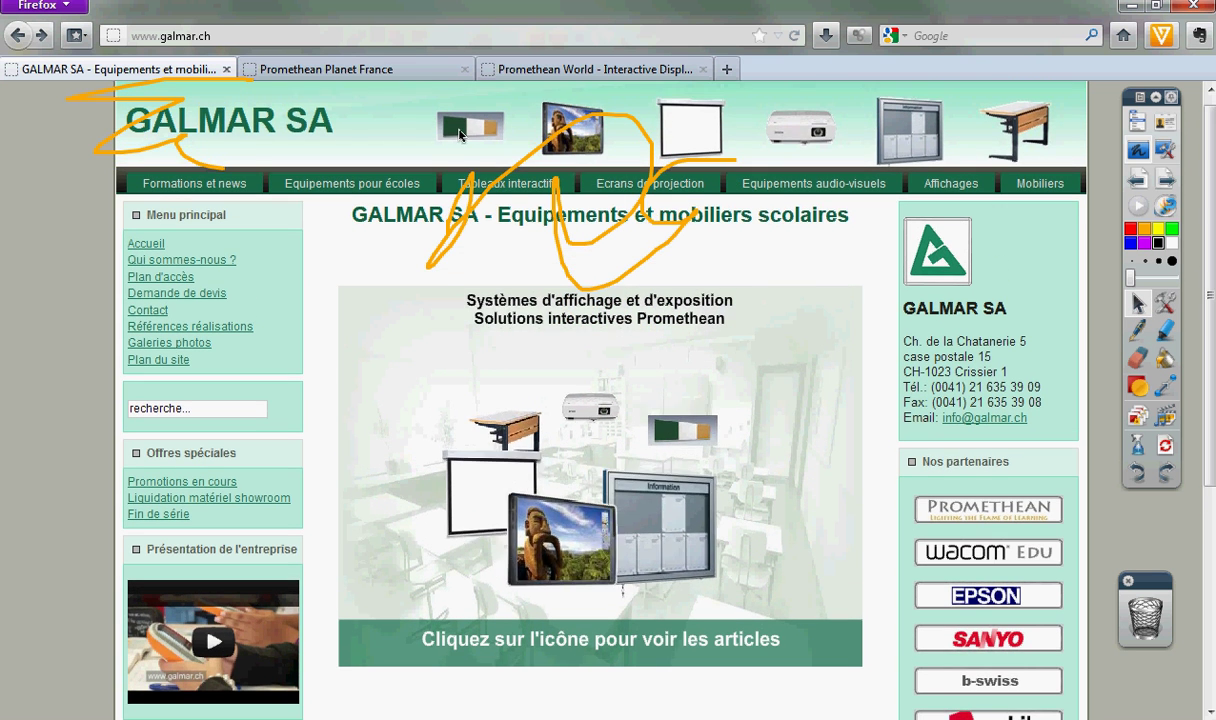
left_click(1136, 449)
left_click(1074, 446)
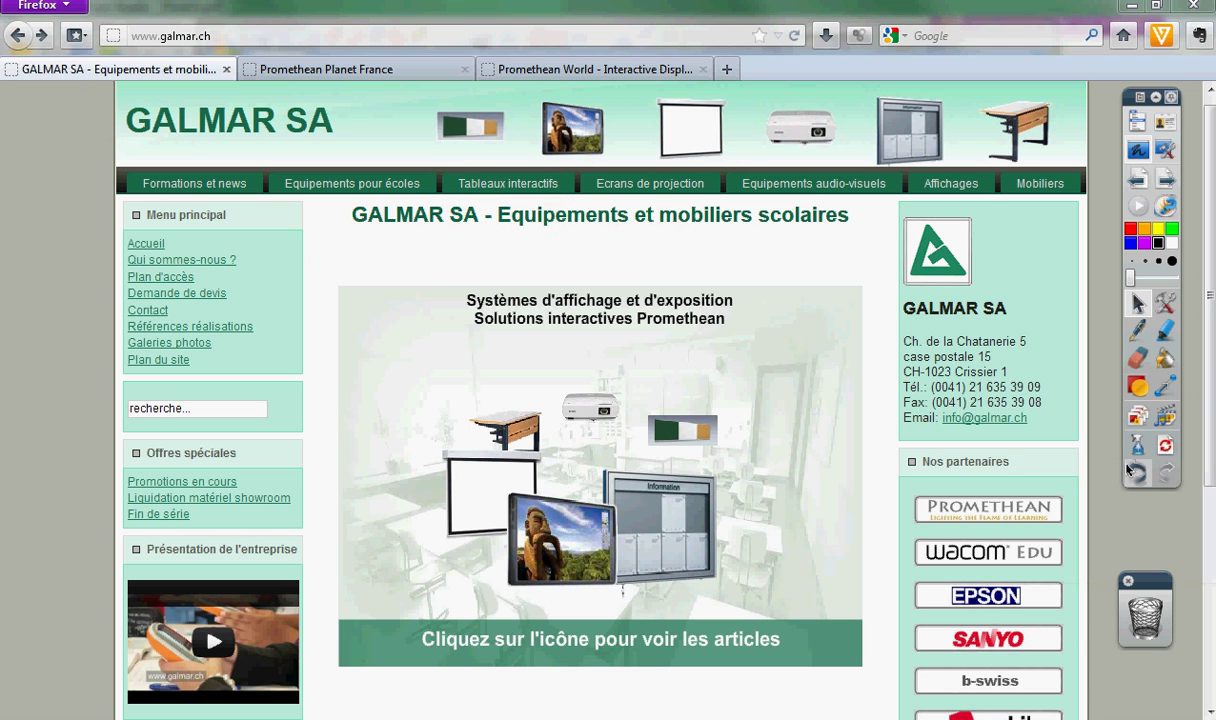
Step: Underline the GALMAR SA page heading with the orange pen and highlight the company's postal address in yellow
left_click(1137, 330)
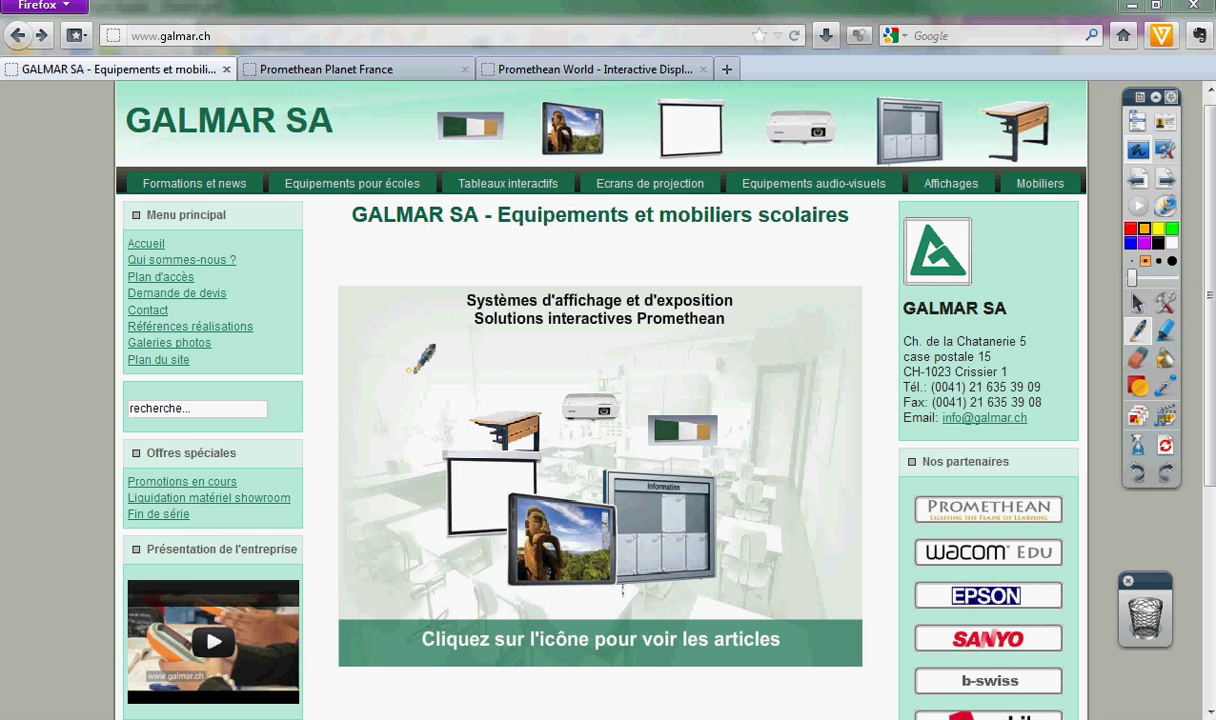
left_click_drag(343, 238, 857, 240)
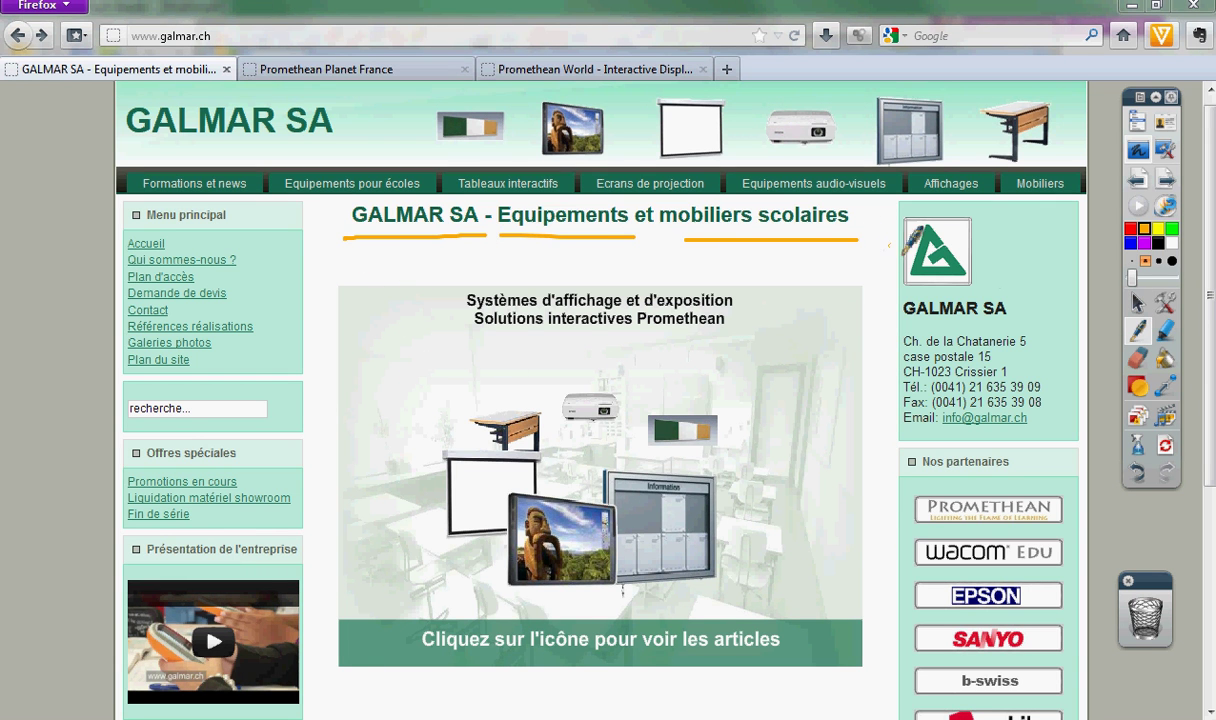
left_click(1163, 333)
left_click_drag(874, 334, 1038, 340)
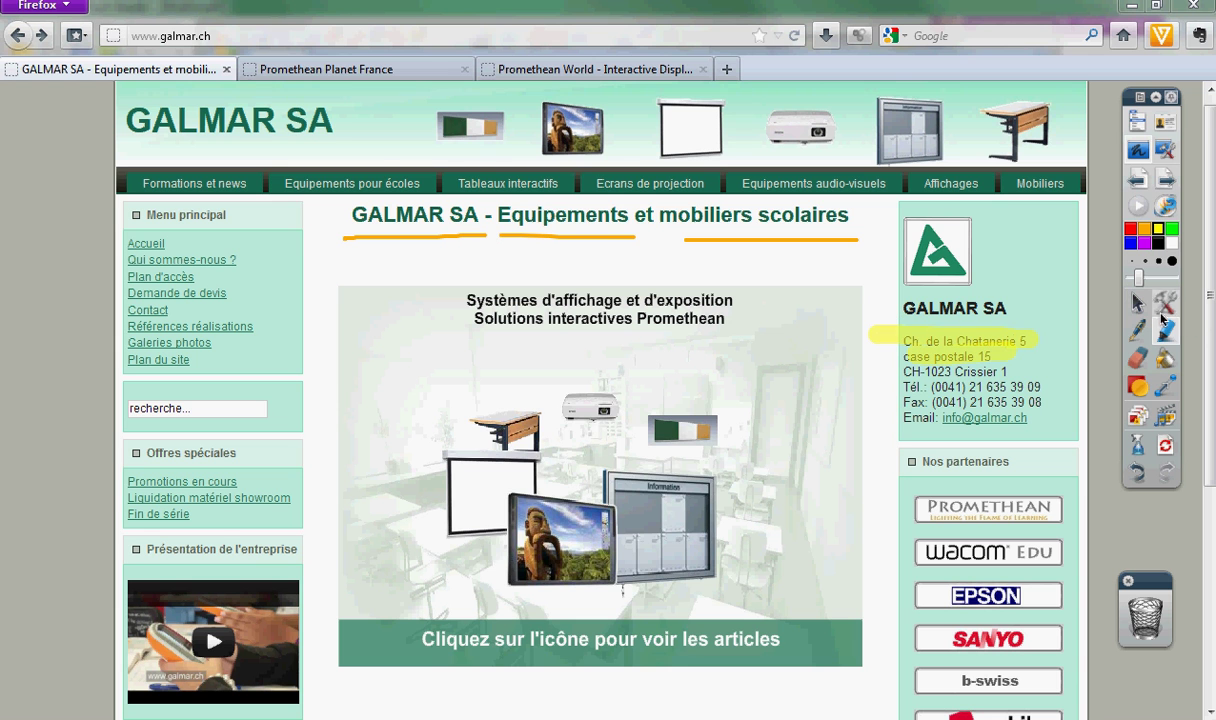
Step: Activate the selection tool to interact with the web page's rotating product images, and return to the orange pen
left_click(1138, 303)
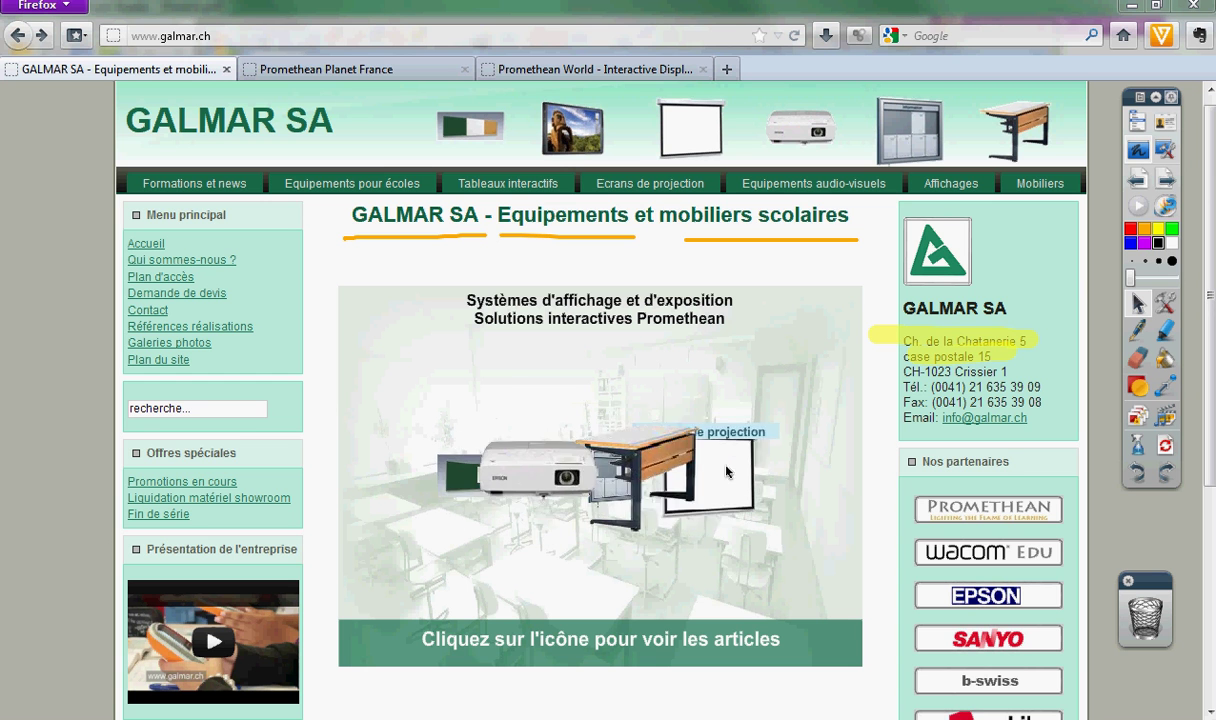
left_click(1133, 340)
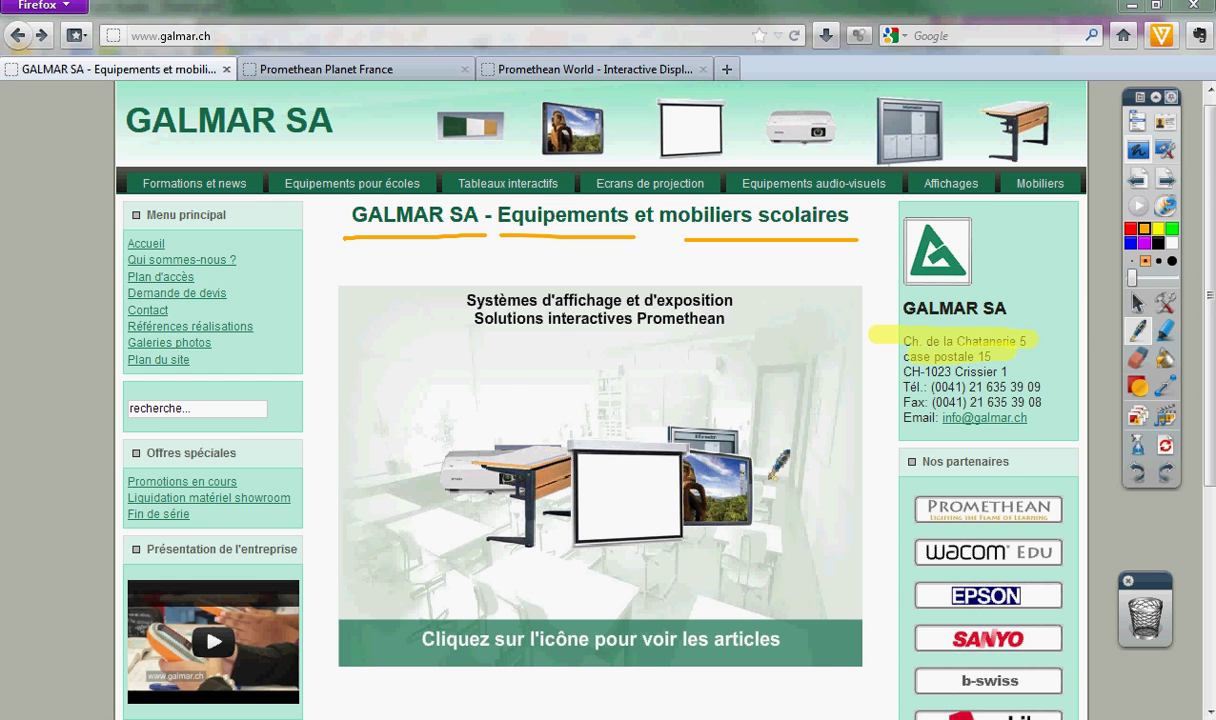
Step: Circle the website's rotating product images with the orange pen, add an arrow pointing at the circle, and return to the selection tool
mouse_move(743, 457)
left_mouse_down()
mouse_move(629, 514)
mouse_move(702, 455)
left_mouse_up()
left_click_drag(704, 361, 681, 452)
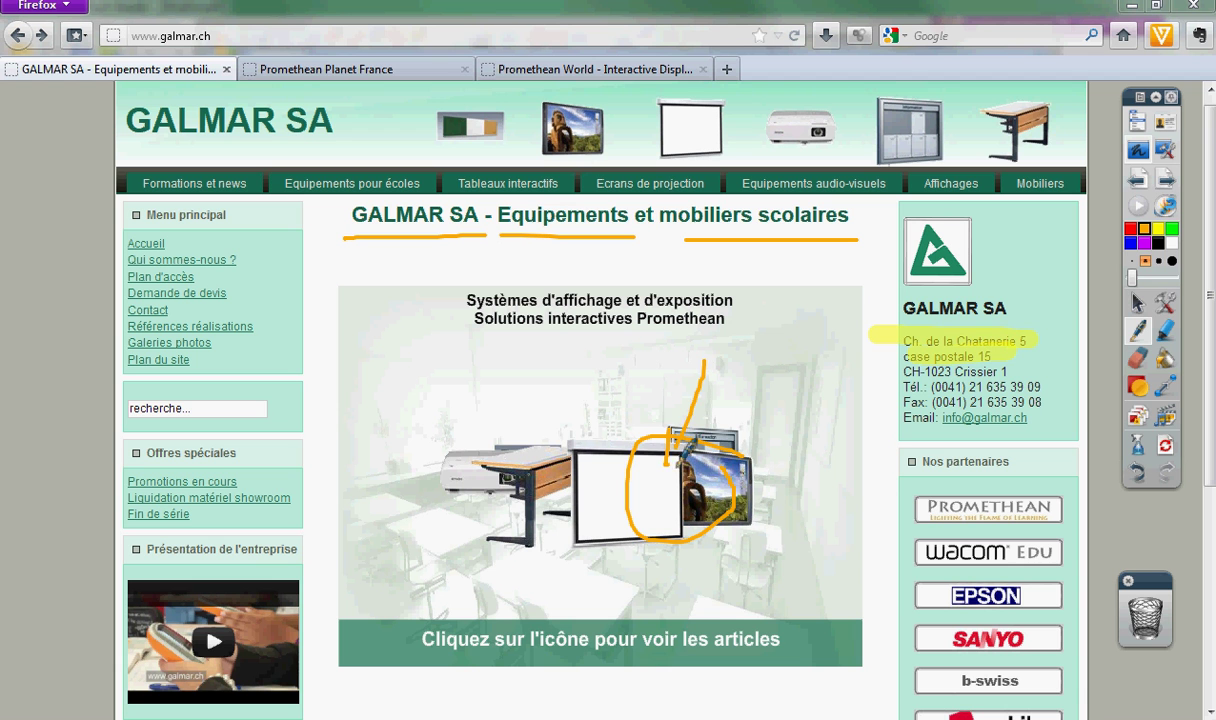
left_click(1137, 302)
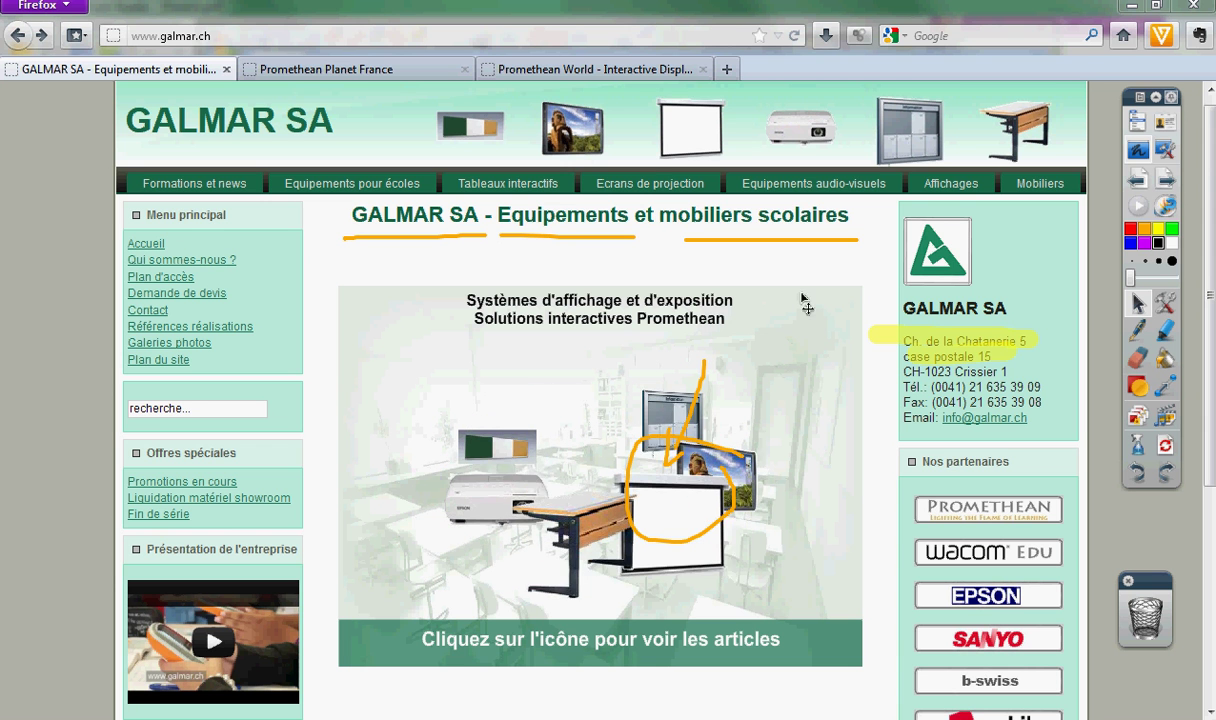
Step: Bring theatre.pdf to the front in Foxit Reader, show its second paragraph, and clear all annotations
left_click(1129, 8)
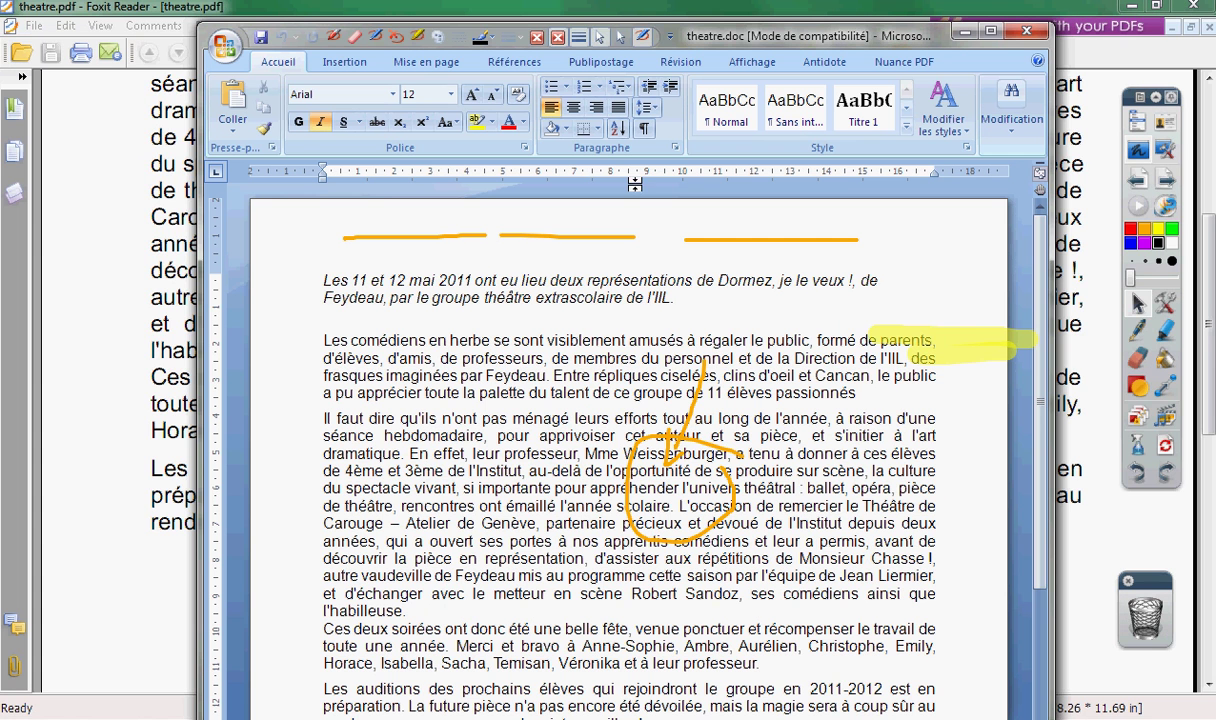
left_click(498, 12)
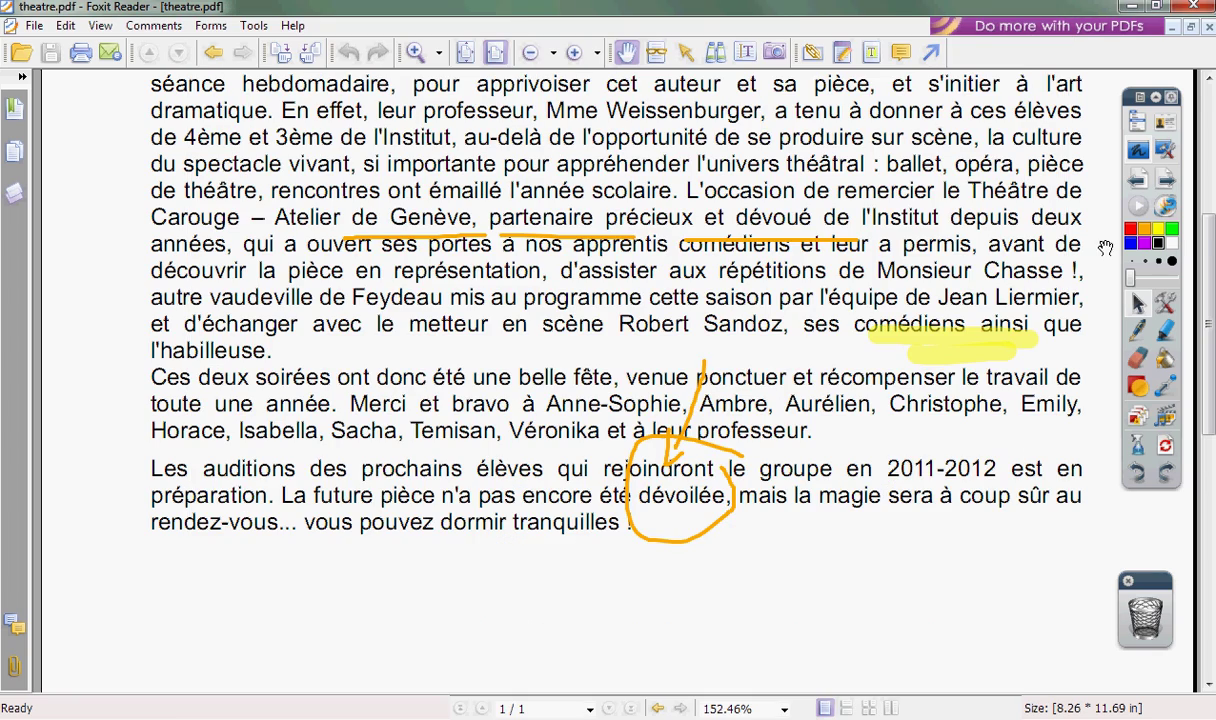
mouse_move(1207, 232)
left_mouse_down()
mouse_move(1210, 136)
mouse_move(1209, 188)
mouse_move(1110, 197)
left_mouse_up()
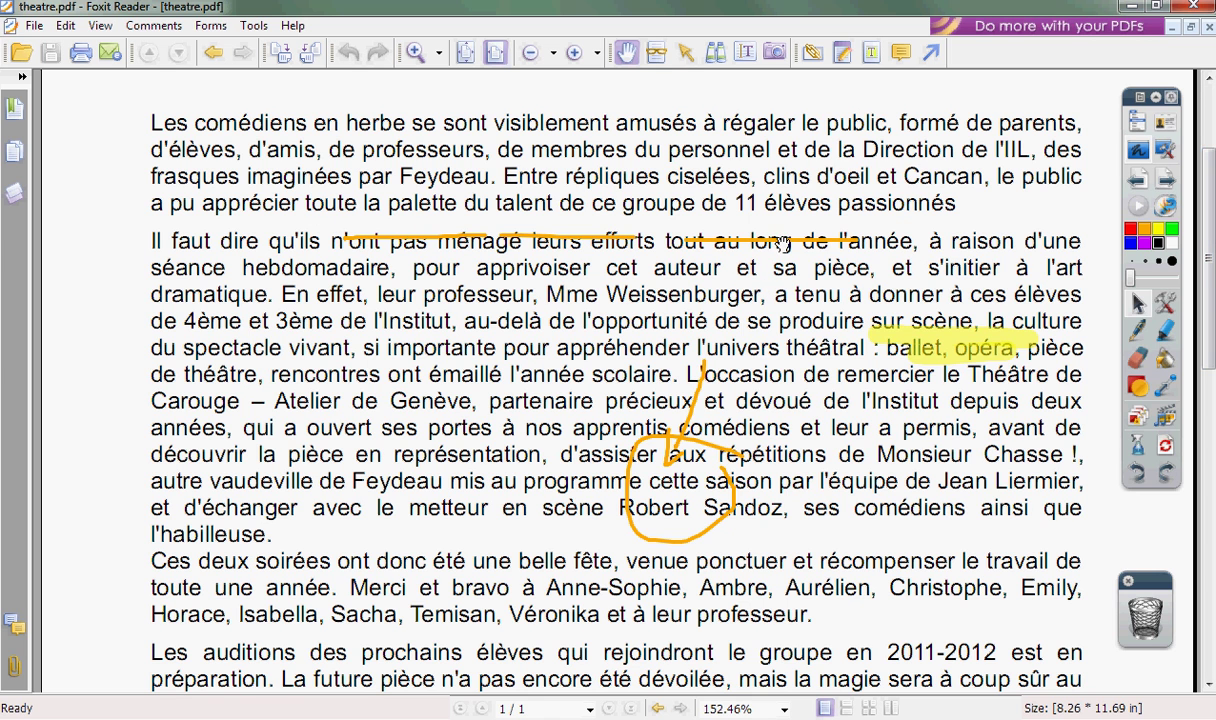
left_click(1138, 440)
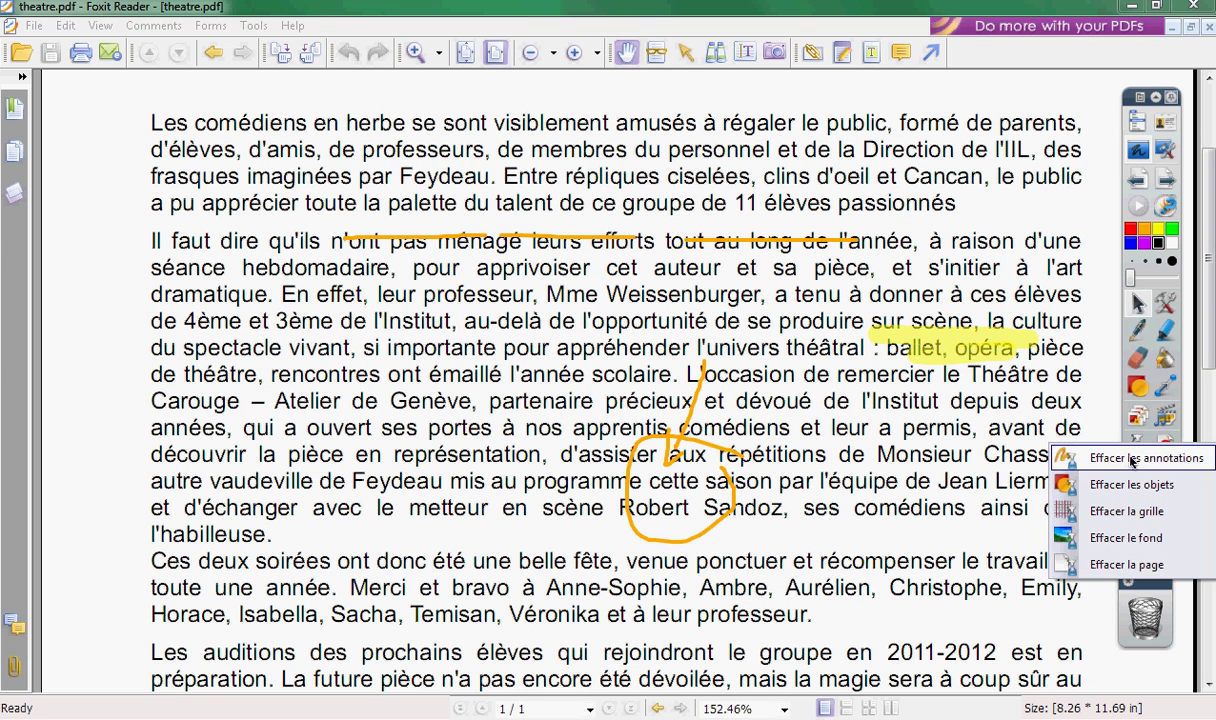
left_click(1085, 456)
Step: Underline "de 11 élèves passionnés", "Cancan", "le public", "au long" and "pièce, et" in the PDF with the orange pen
left_click(1138, 330)
mouse_move(698, 215)
left_mouse_down()
mouse_move(955, 213)
mouse_move(982, 188)
mouse_move(1045, 196)
left_mouse_up()
mouse_move(722, 258)
left_mouse_down()
mouse_move(830, 252)
mouse_move(905, 280)
left_mouse_up()
Step: Highlight the teacher's surname, "apprivoiser" and "Entre répliques" in the PDF with the yellow highlighter
left_click(1165, 330)
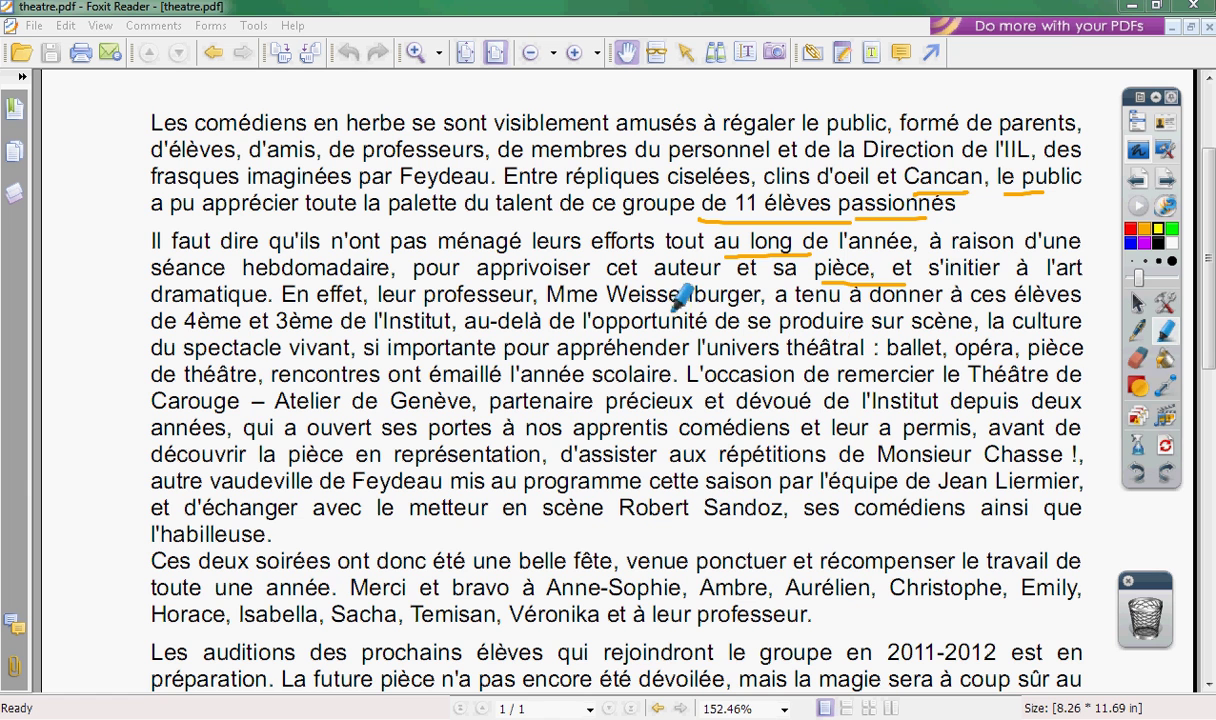
left_click_drag(606, 294, 775, 297)
left_click_drag(470, 272, 590, 272)
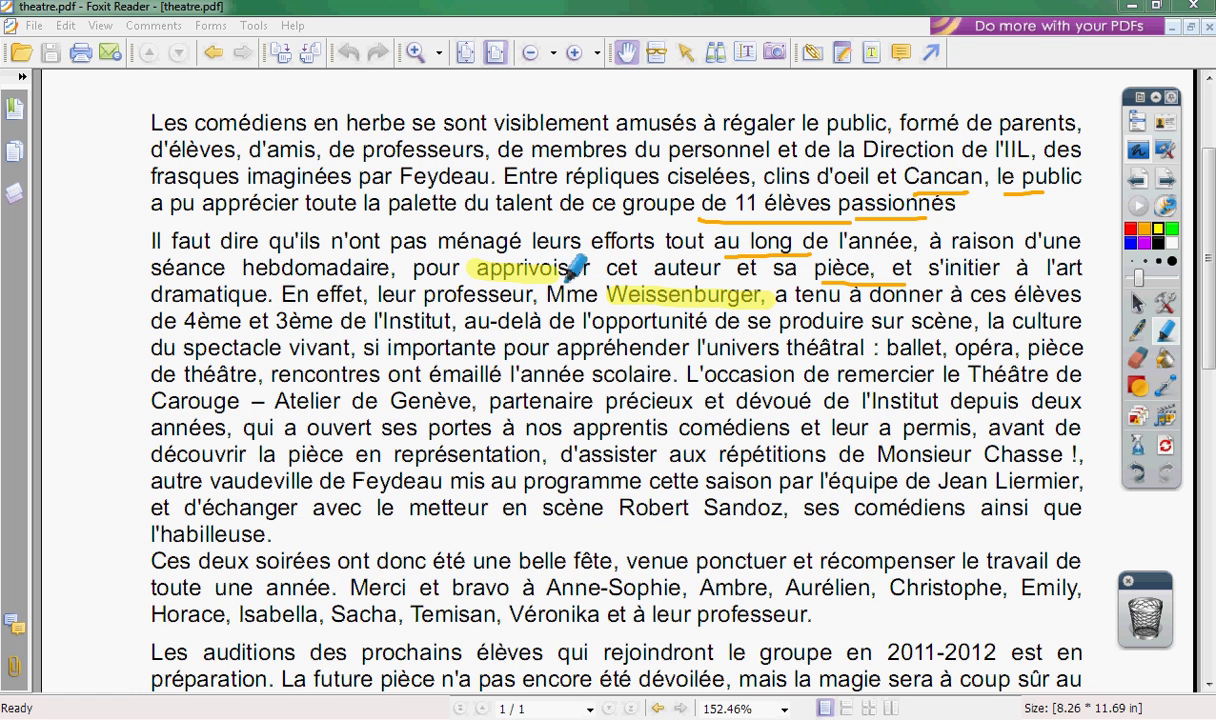
left_click_drag(495, 177, 665, 177)
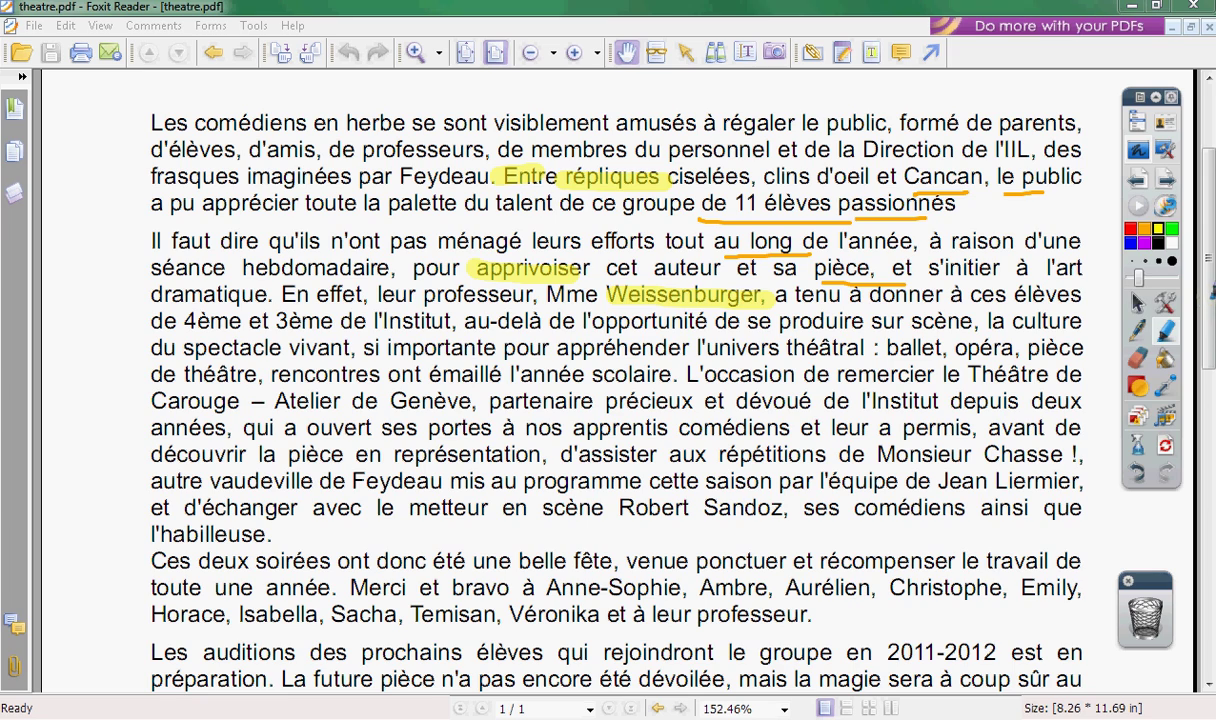
Step: Shift the PDF slightly beneath the annotations and capture the full screen to a new paperboard page
left_click(1137, 302)
mouse_move(1211, 259)
left_mouse_down()
mouse_move(1211, 279)
mouse_move(1211, 262)
left_mouse_up()
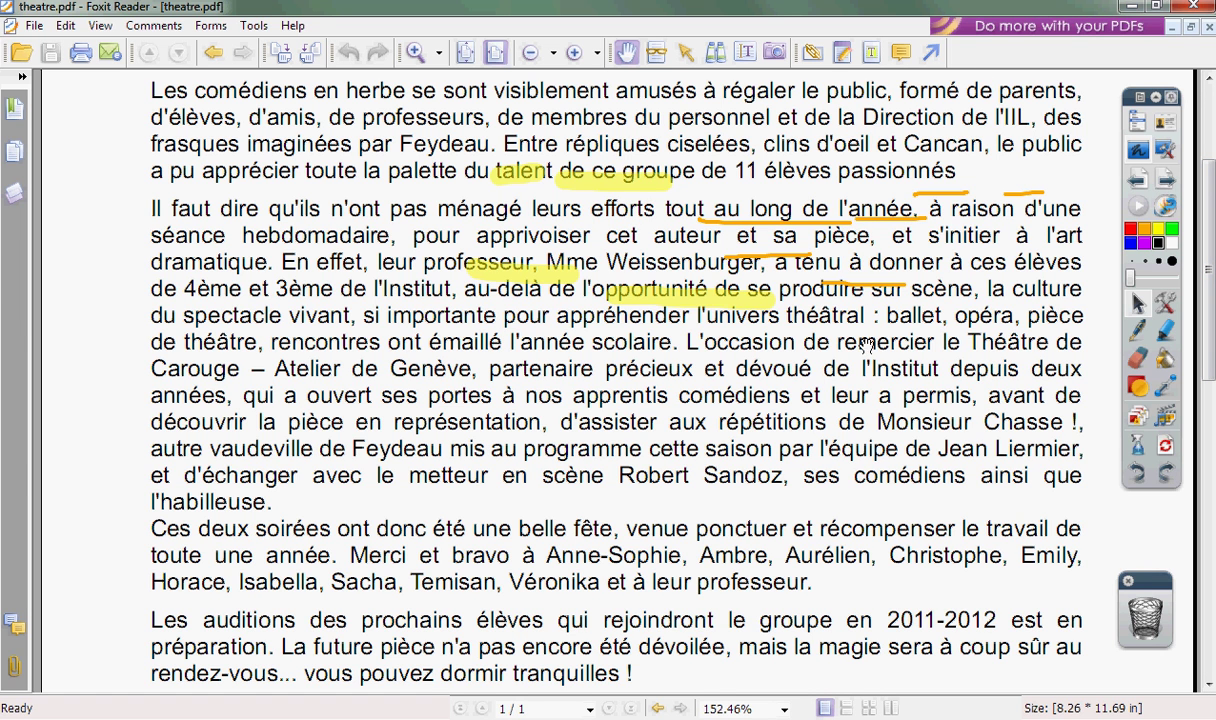
left_click(1166, 304)
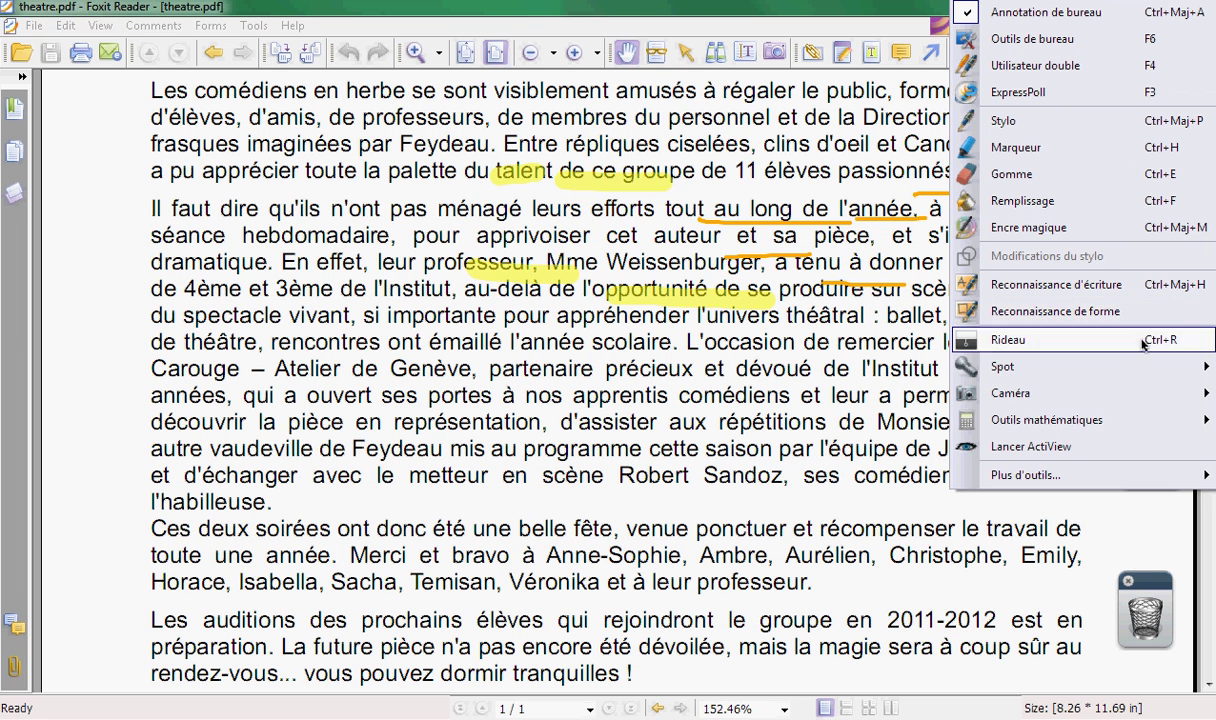
mouse_move(1107, 397)
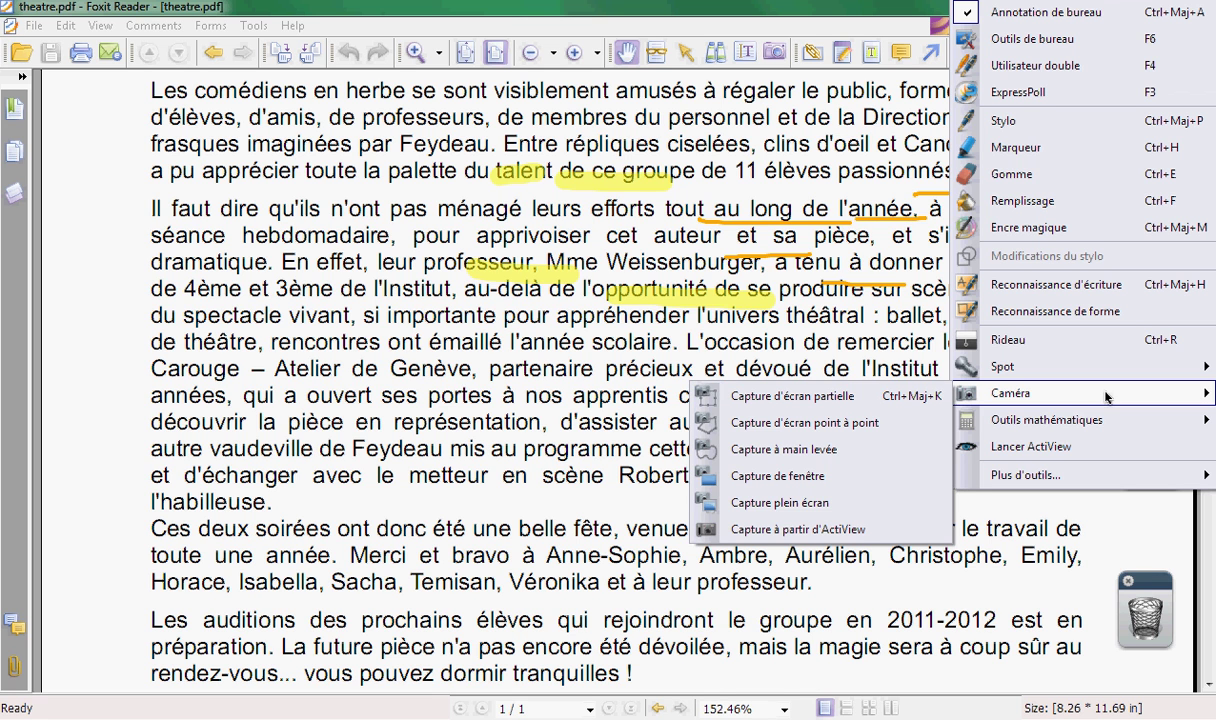
left_click(845, 504)
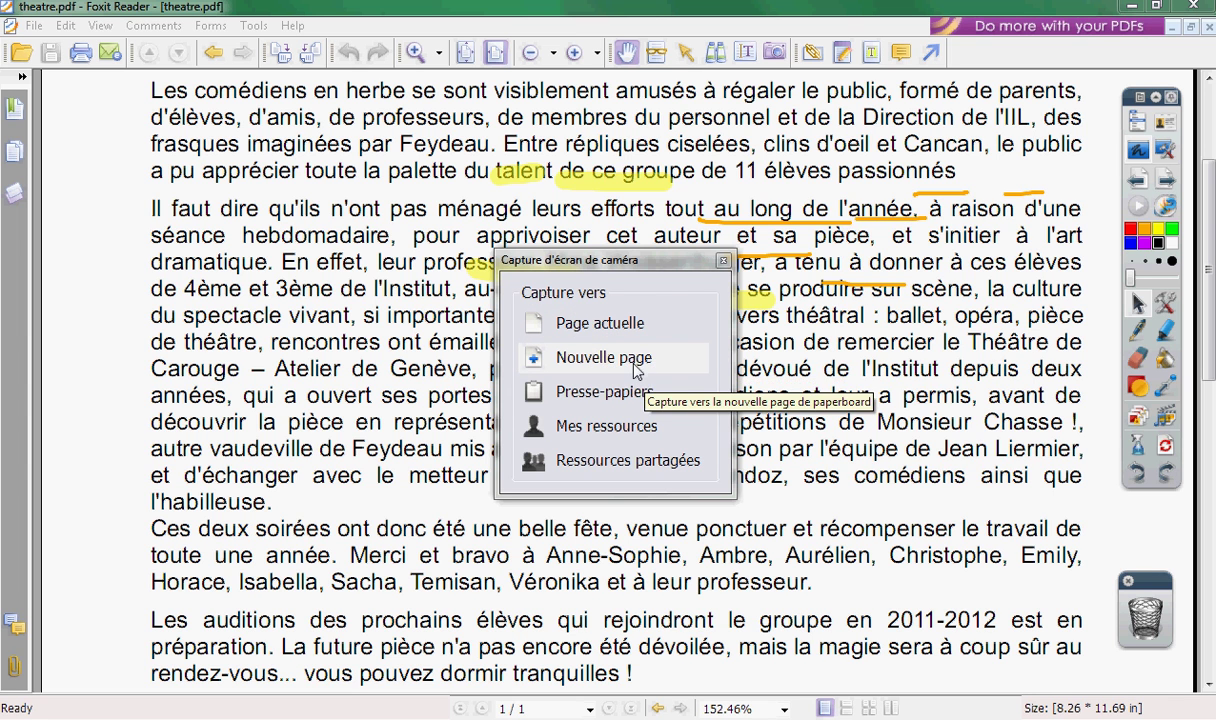
left_click(641, 377)
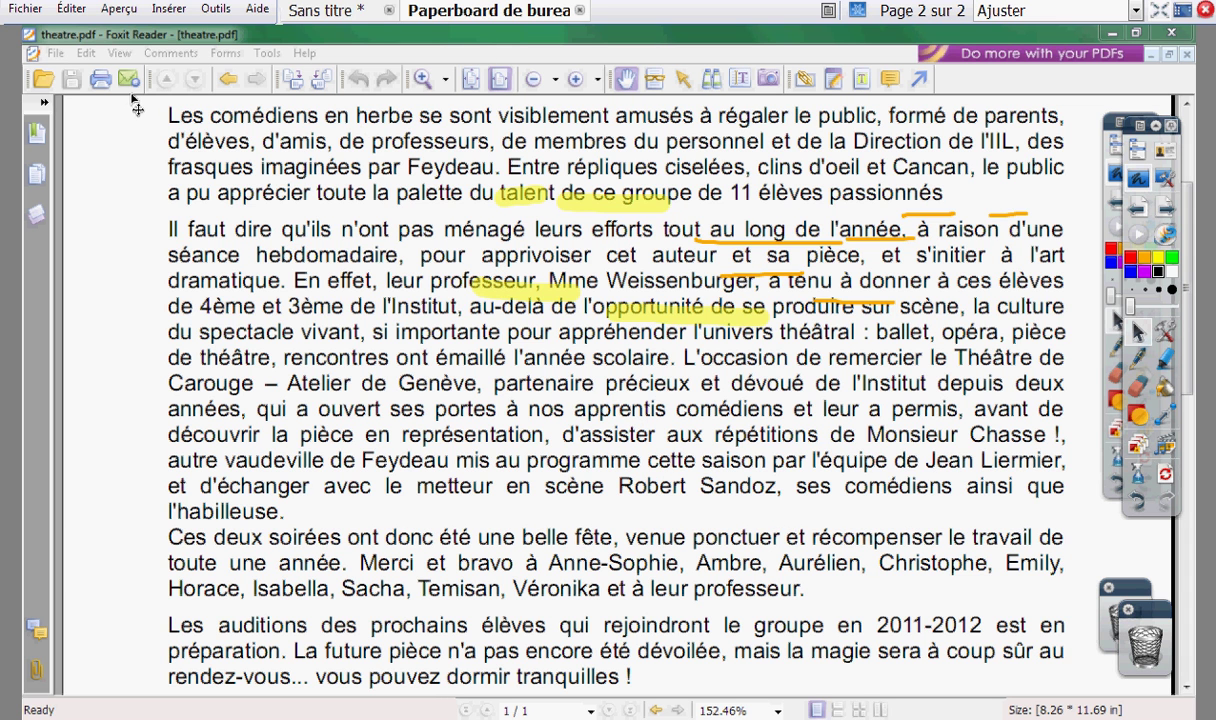
Step: Shrink the captured image, reposition it on the page, and enlarge it to most of the page width
left_click(440, 164)
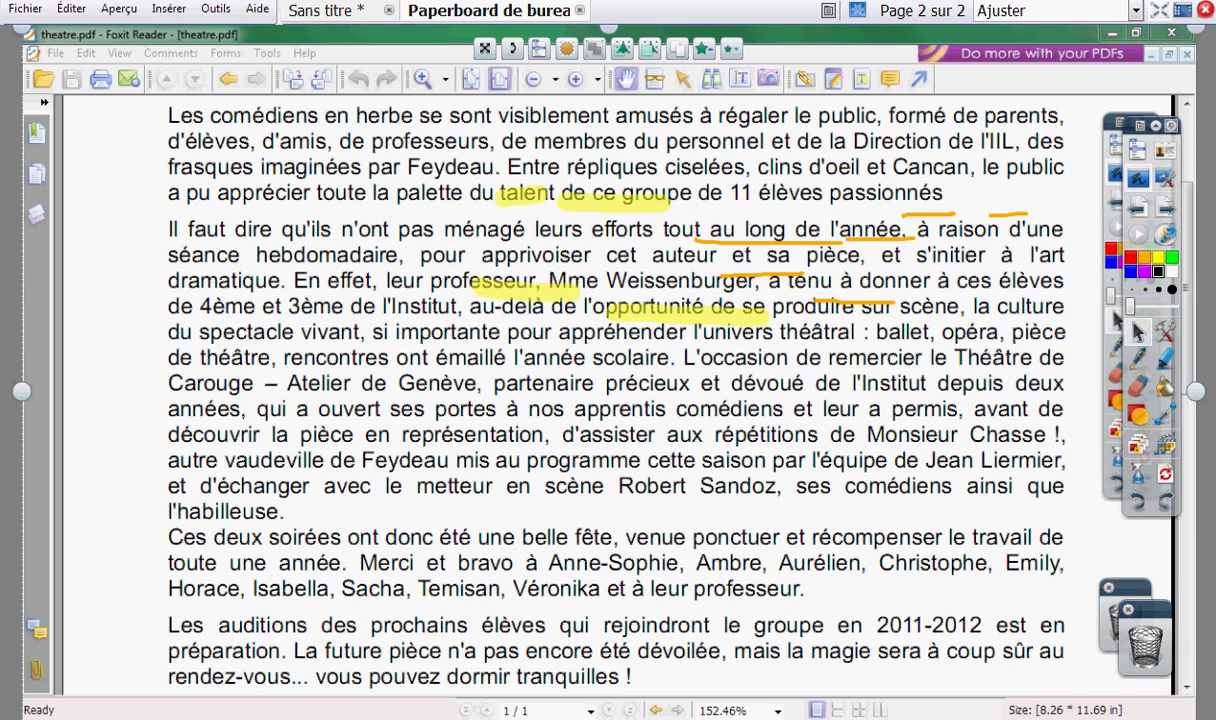
left_click_drag(1195, 718, 722, 462)
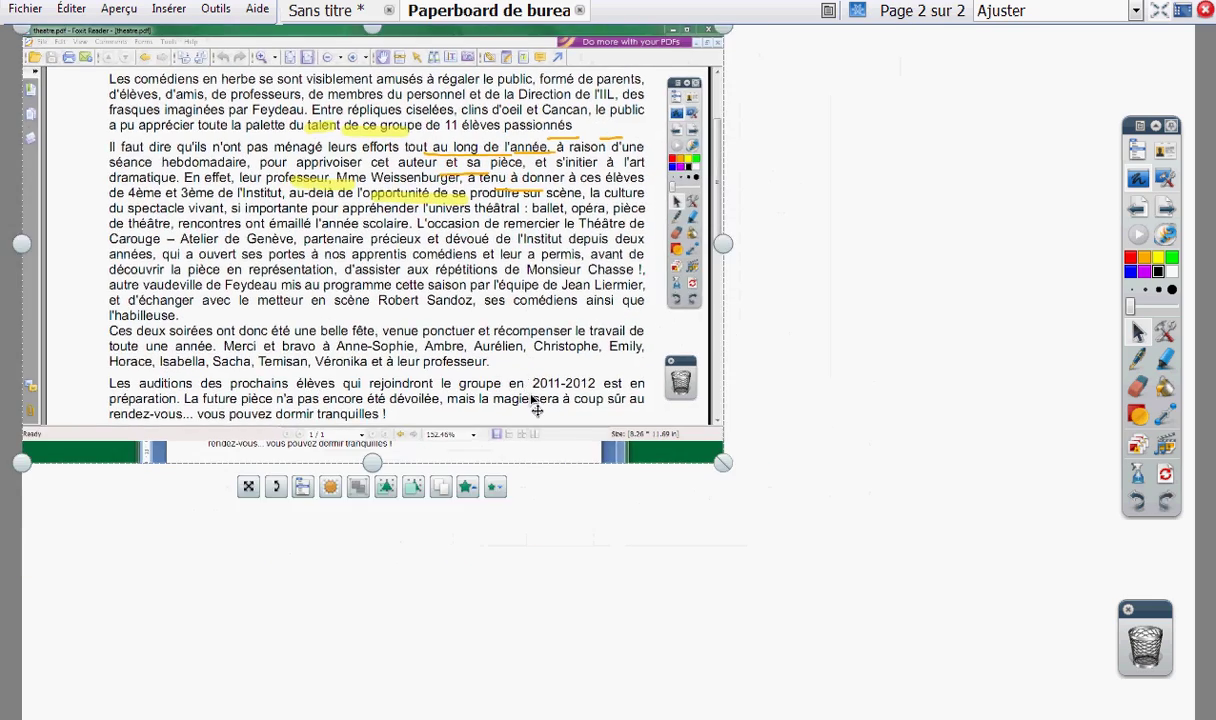
left_click_drag(532, 398, 601, 404)
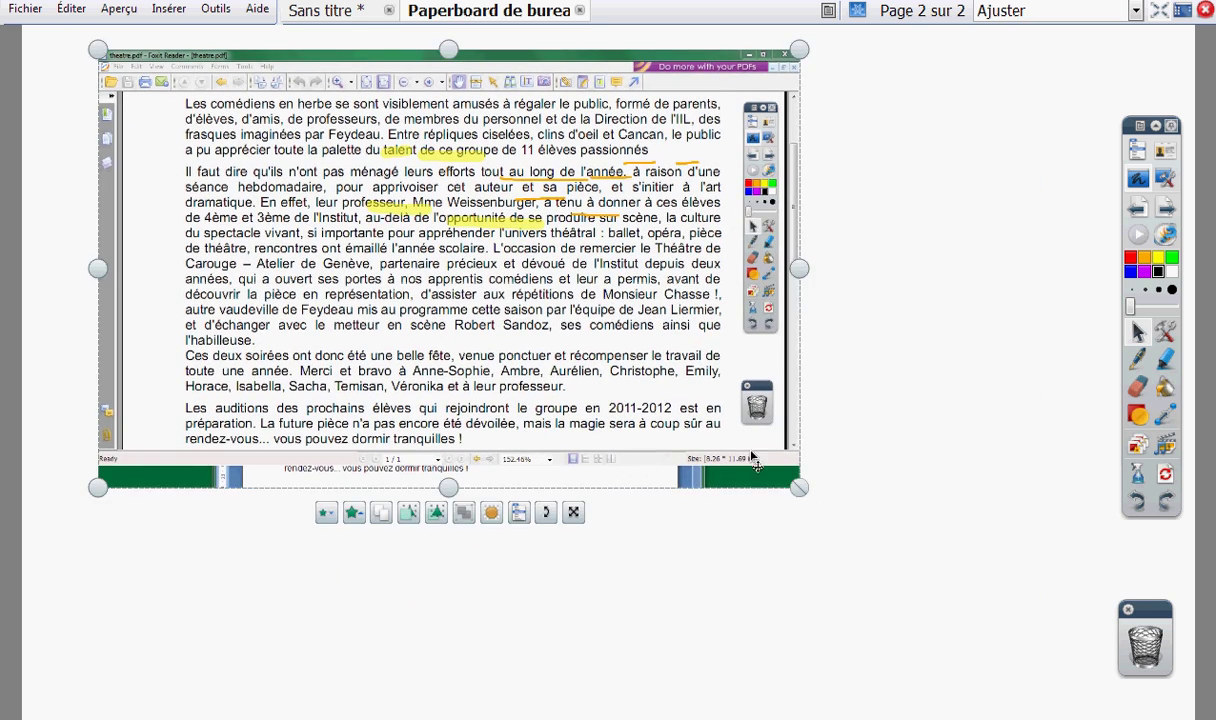
left_click_drag(453, 345, 404, 324)
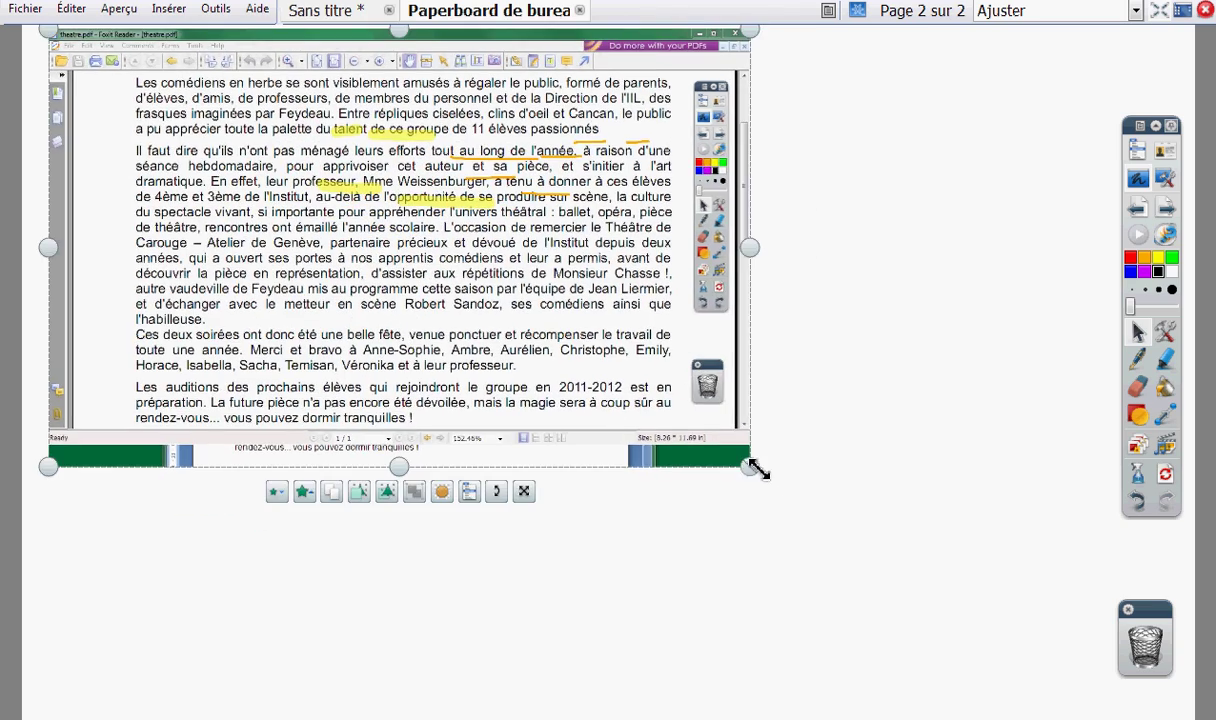
left_click_drag(757, 469, 983, 610)
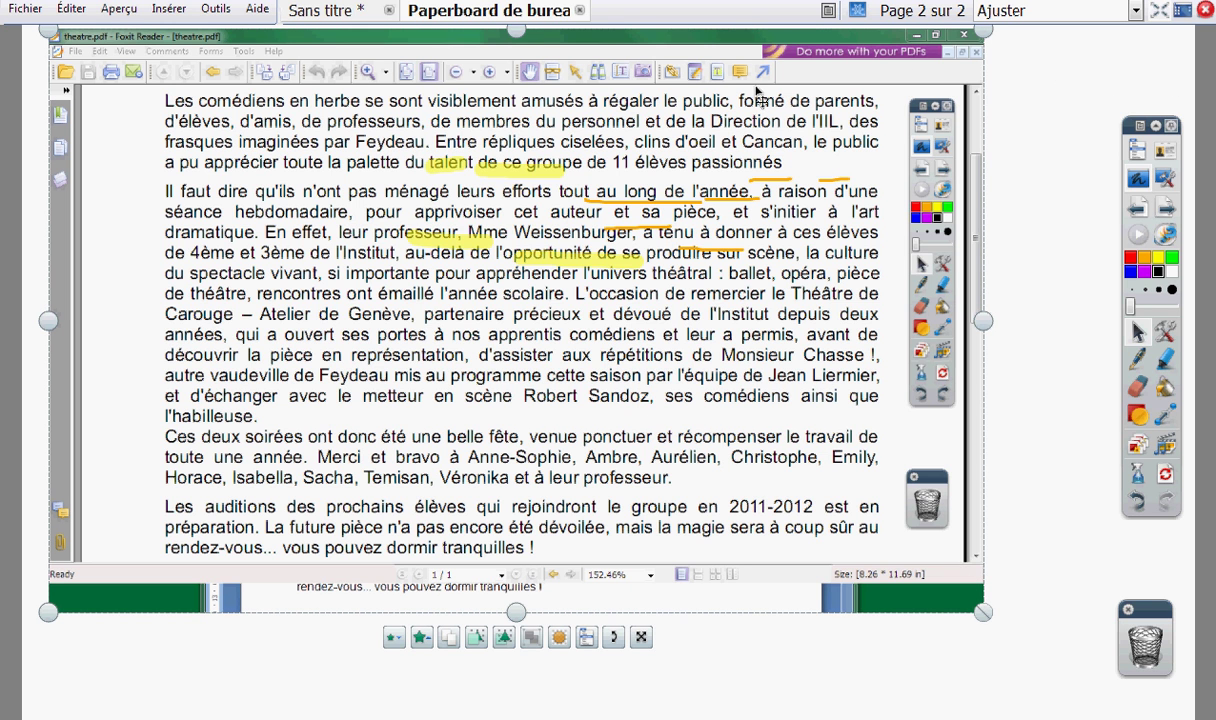
Step: Transform the captured image so it fits the page (Ajuster à la page)
right_click(517, 222)
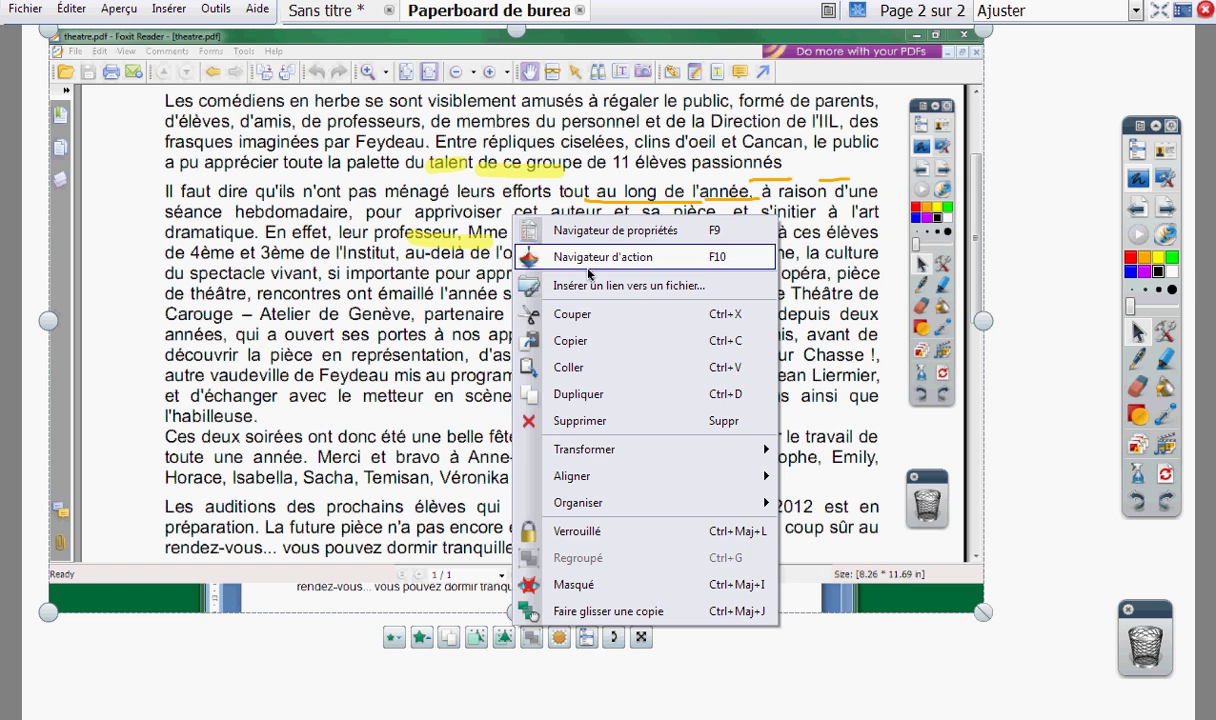
mouse_move(605, 453)
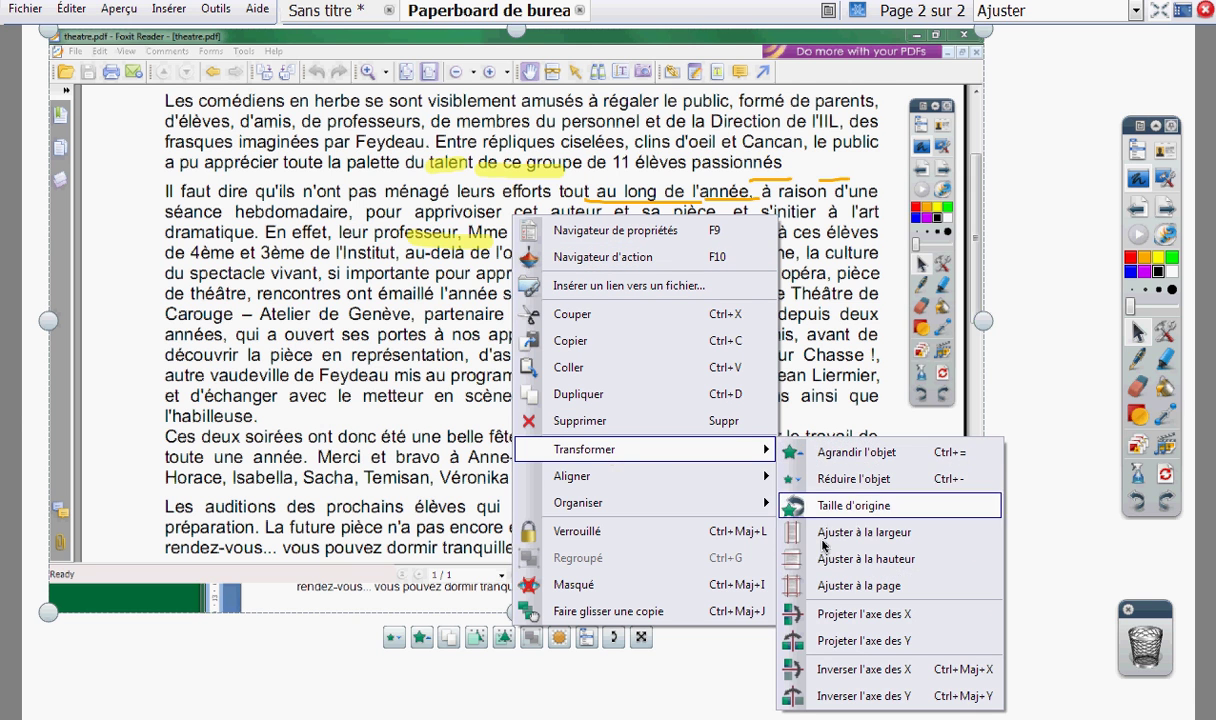
left_click(842, 597)
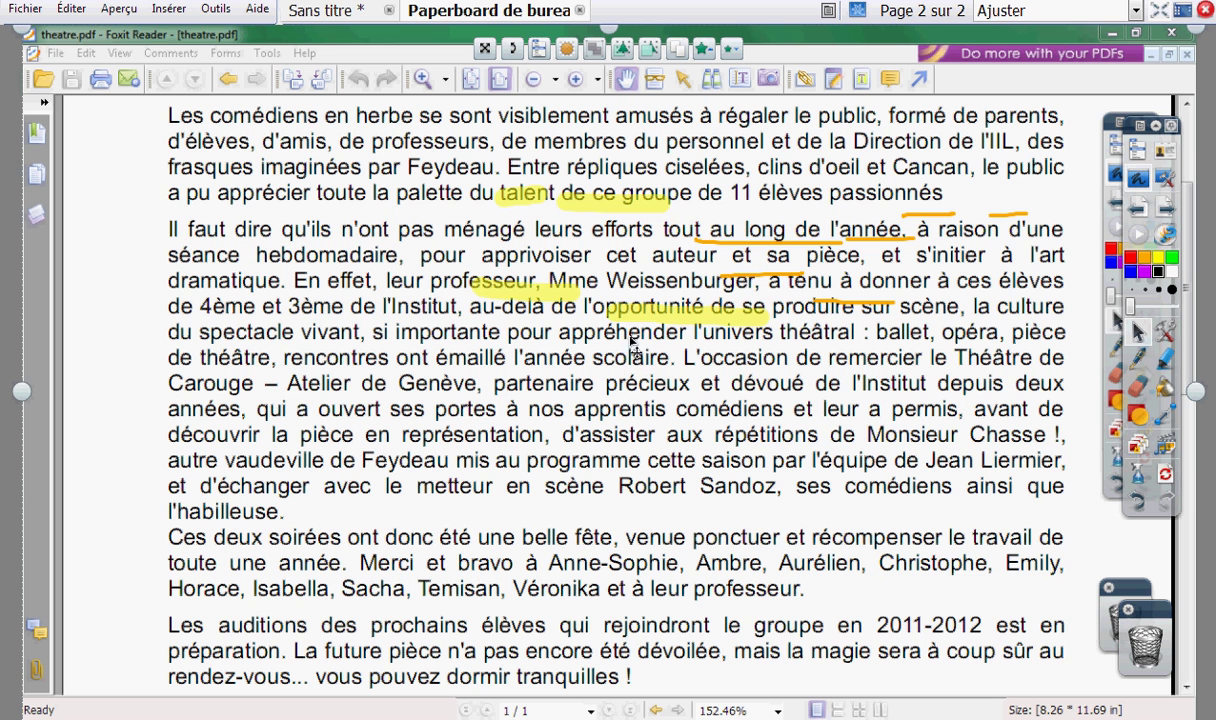
Step: Activate the eraser over the captured page, and return to the selection tool to select the captured image
left_click(1138, 385)
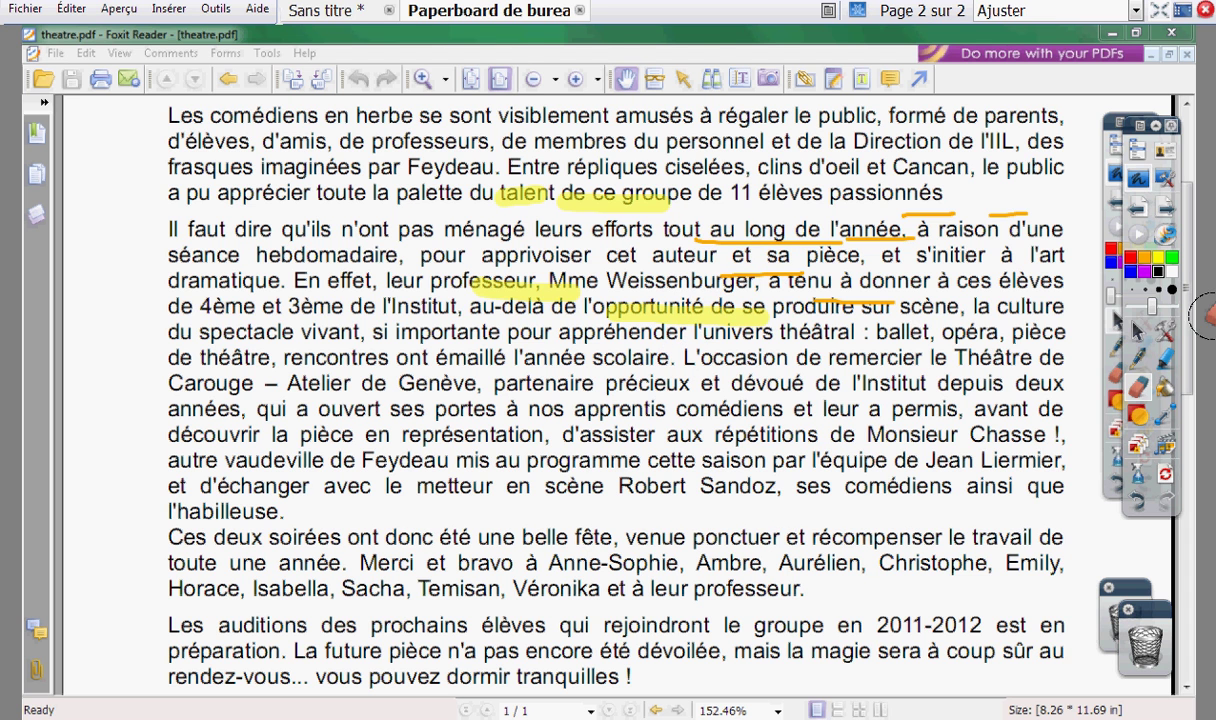
left_click(1138, 332)
left_click(844, 307)
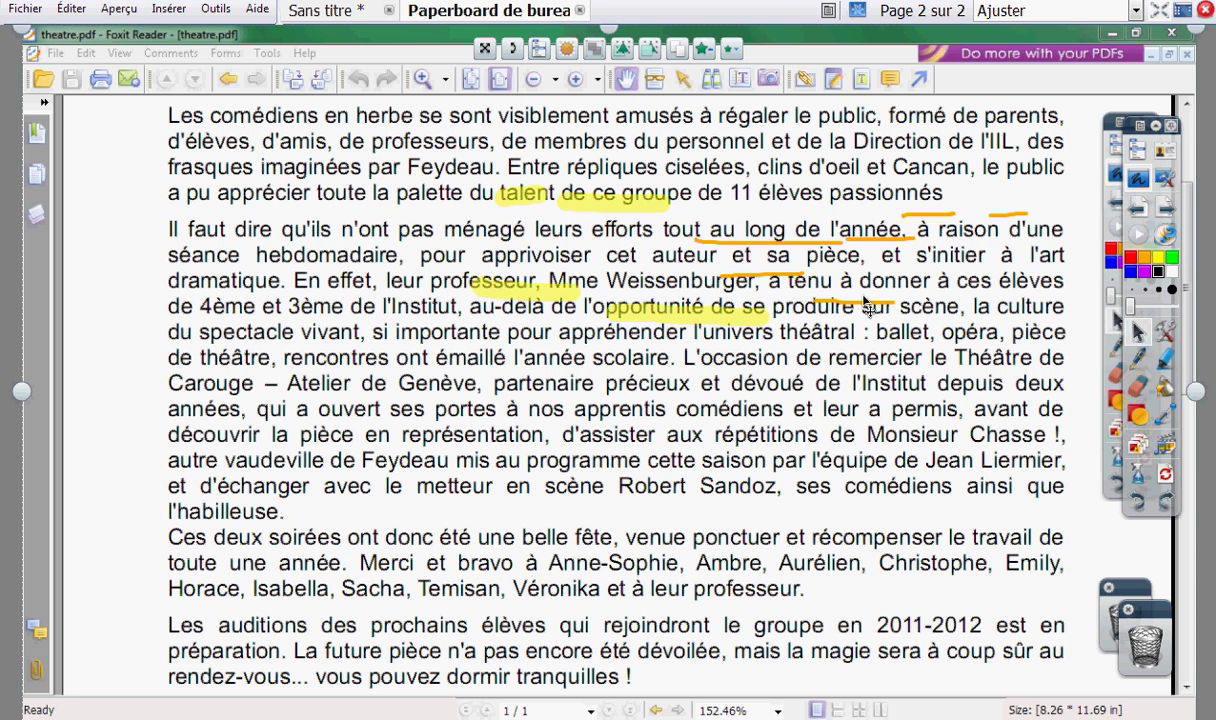
Step: Return to the previous desktop annotation page and shift the PDF text up and down beneath the annotations
left_click(1146, 213)
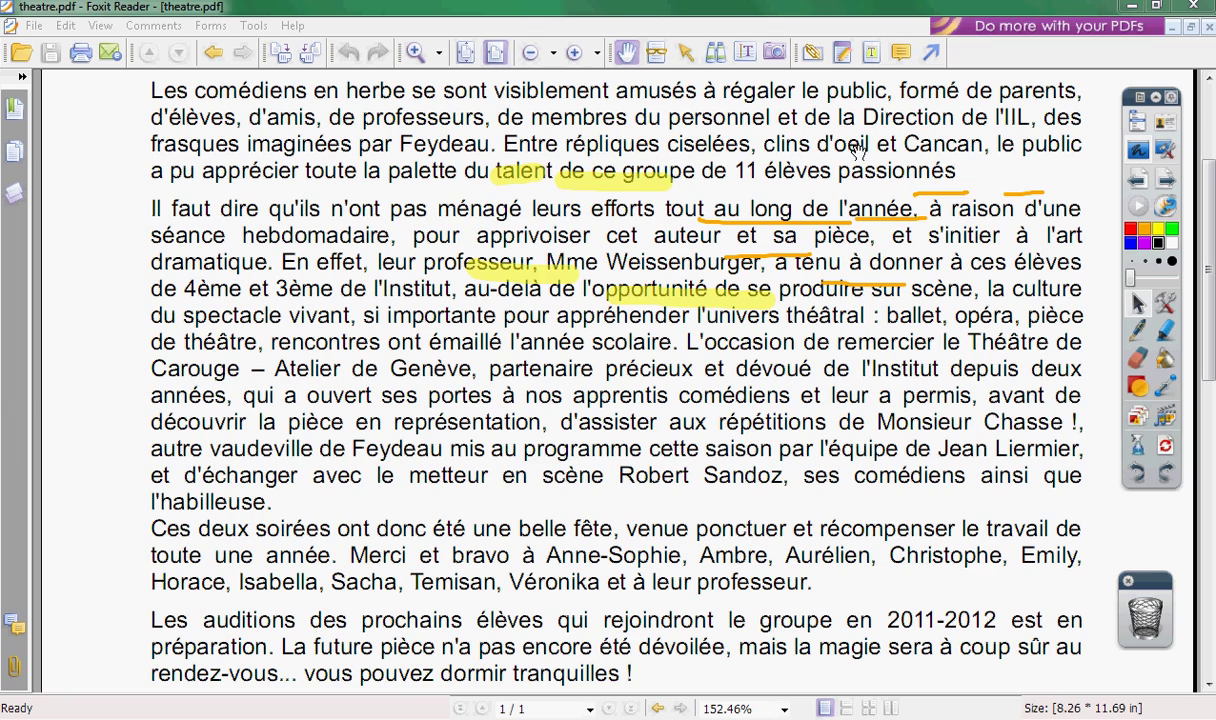
left_click_drag(858, 148, 862, 162)
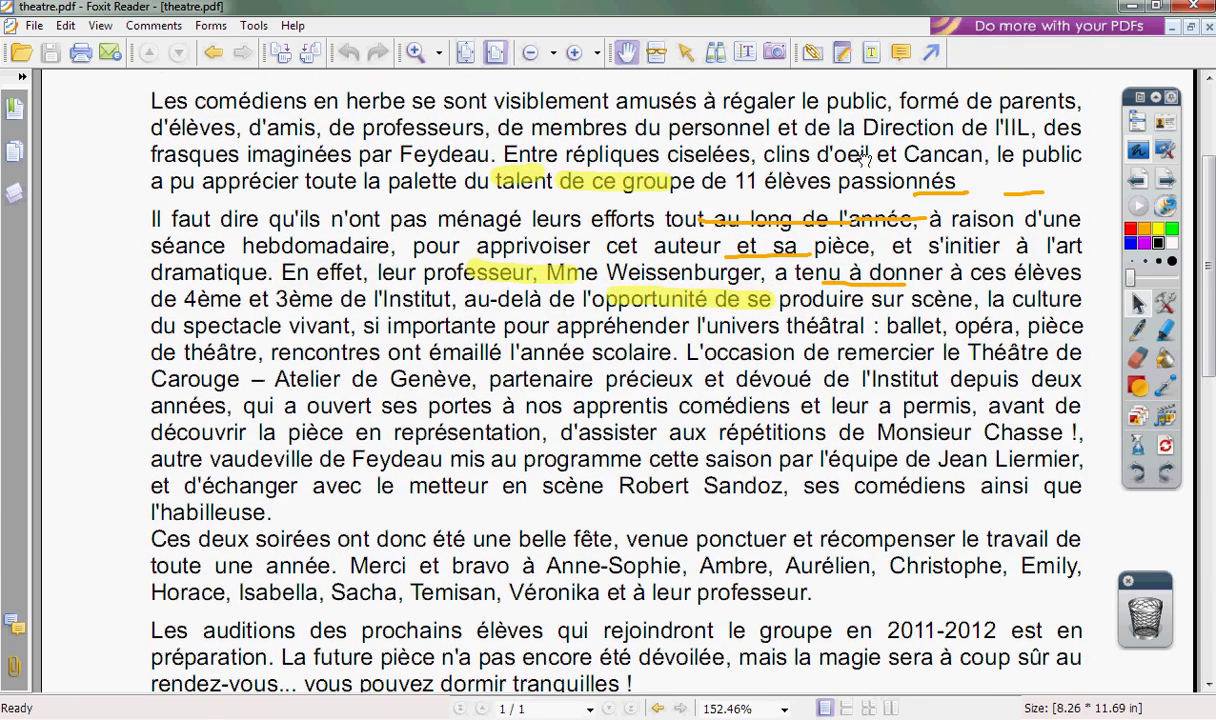
left_click_drag(862, 160, 862, 152)
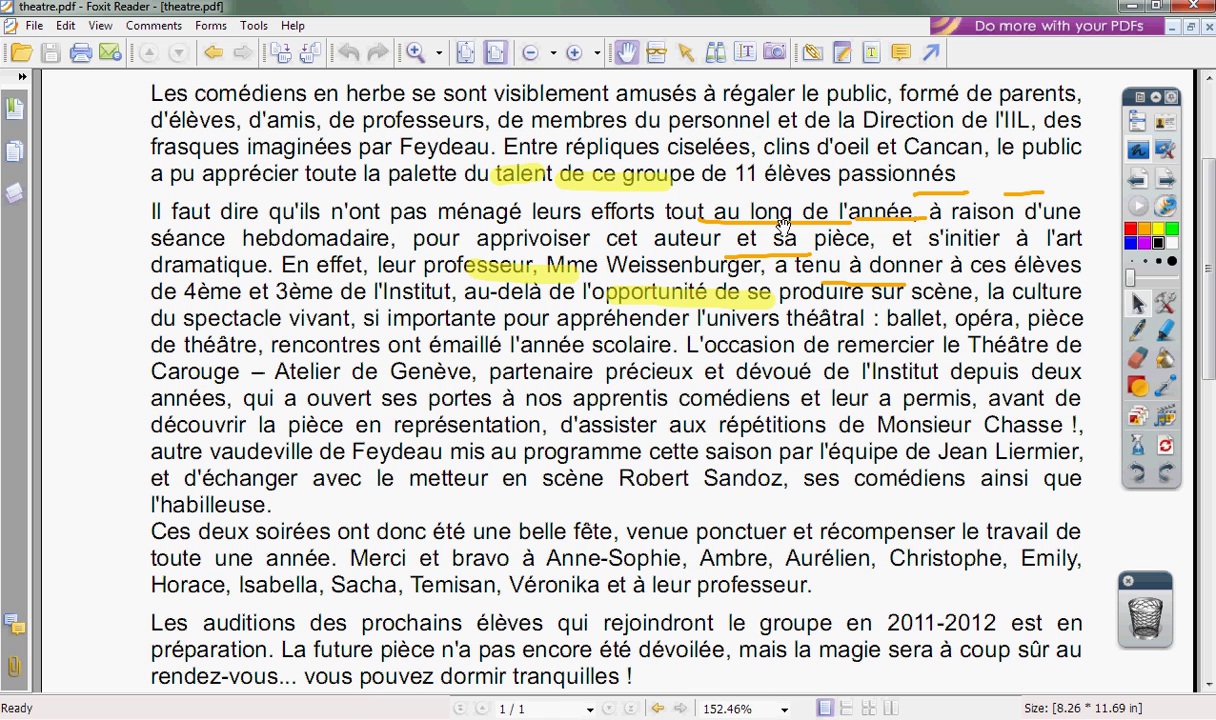
Step: Erase the orange lines around "l'année" and above it, and underline "passionnés" with the orange pen
left_click(1138, 357)
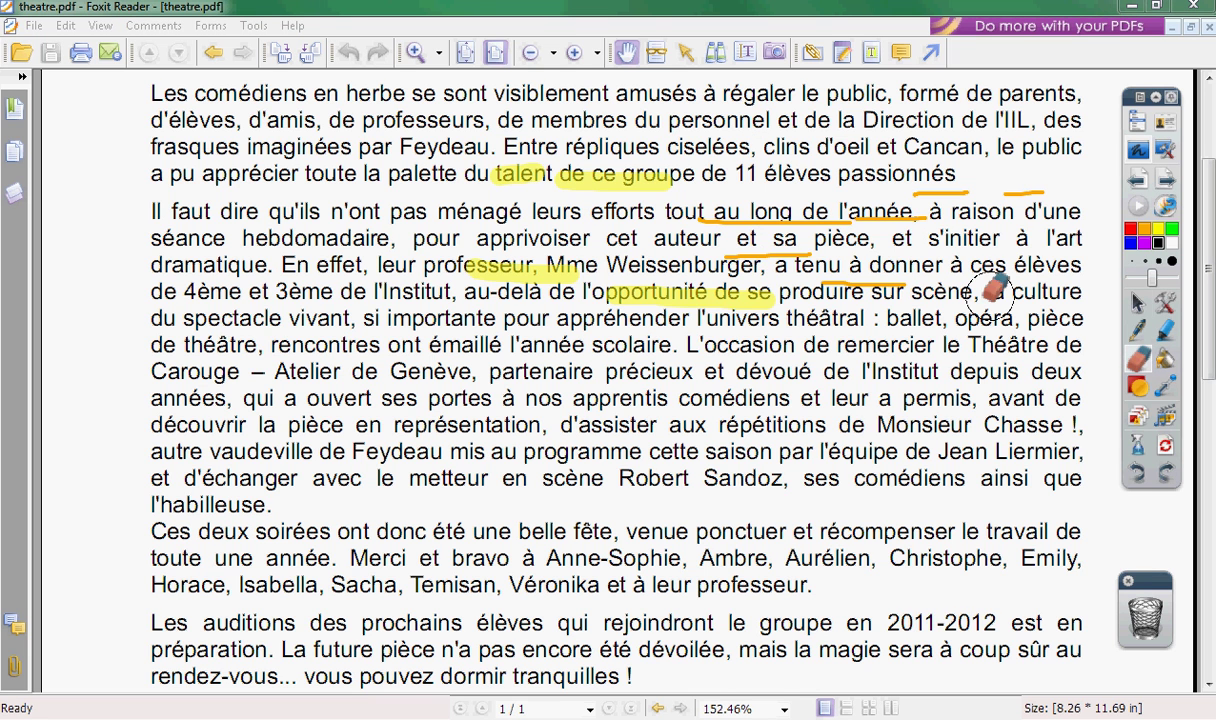
mouse_move(900, 217)
left_mouse_down()
mouse_move(857, 216)
mouse_move(1060, 190)
left_mouse_up()
left_click(1138, 330)
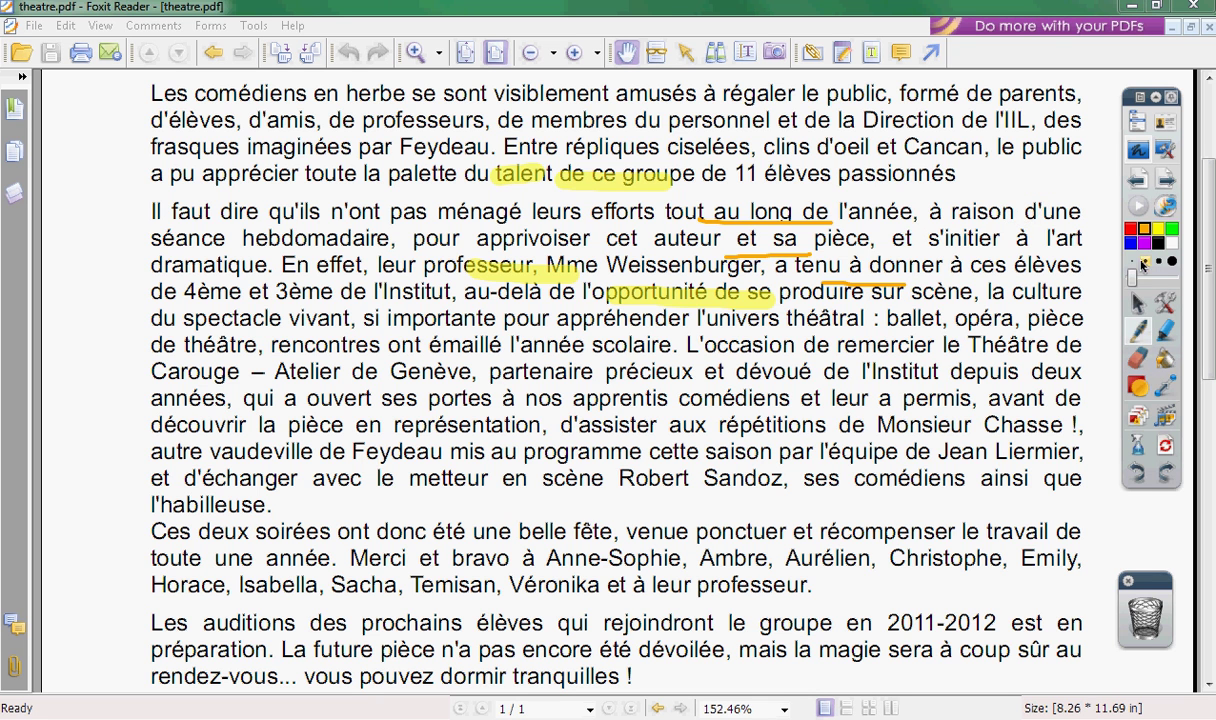
left_click_drag(838, 185, 955, 186)
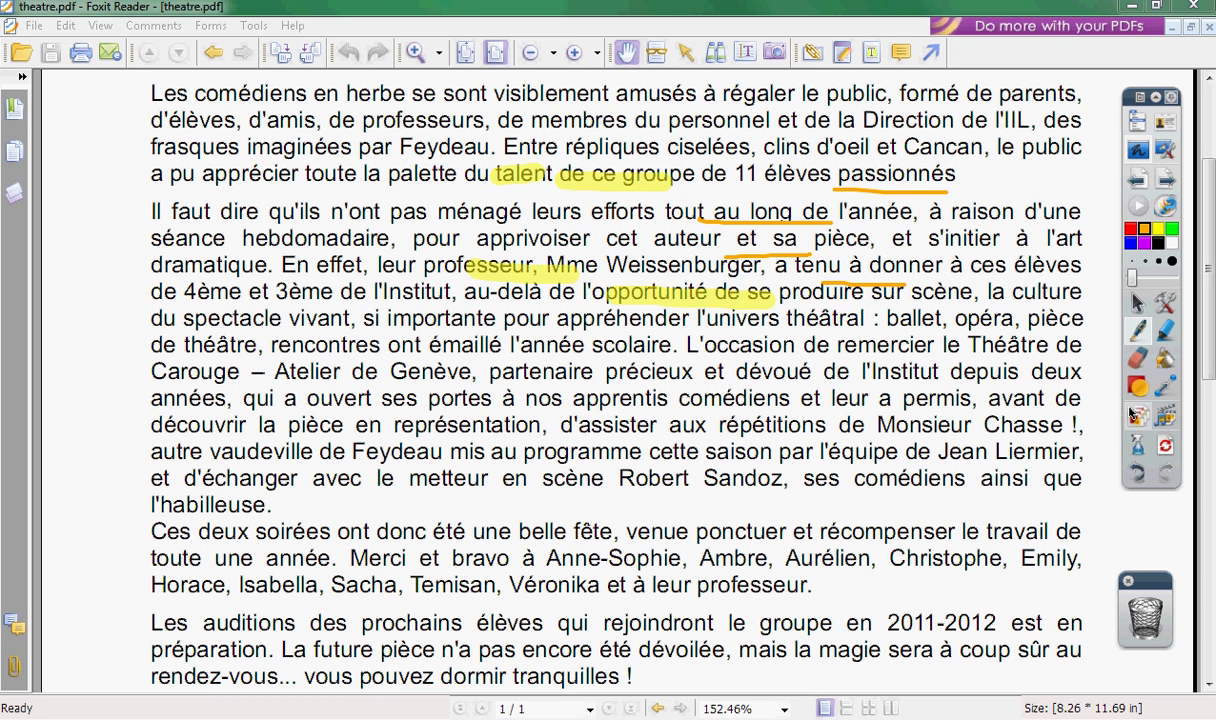
left_click(1138, 302)
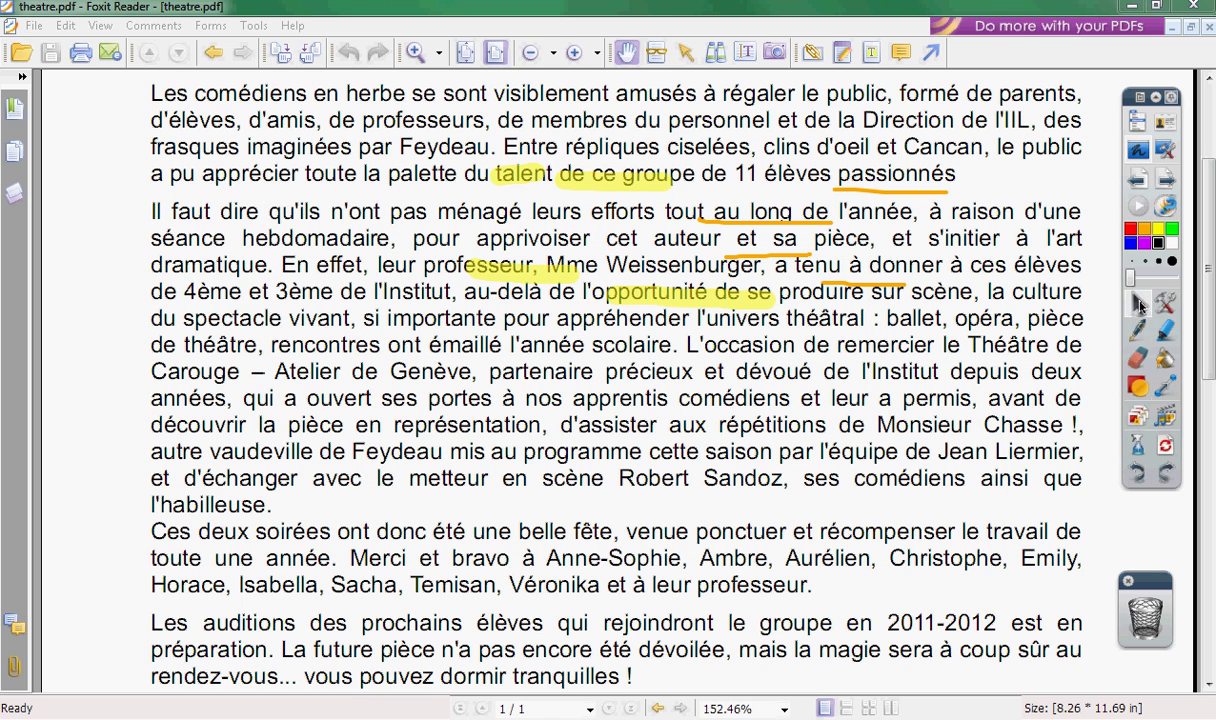
Step: Open the background settings (Définir le fond) from the annotated page's properties and move the dialog clear of the property browser
left_click(1138, 420)
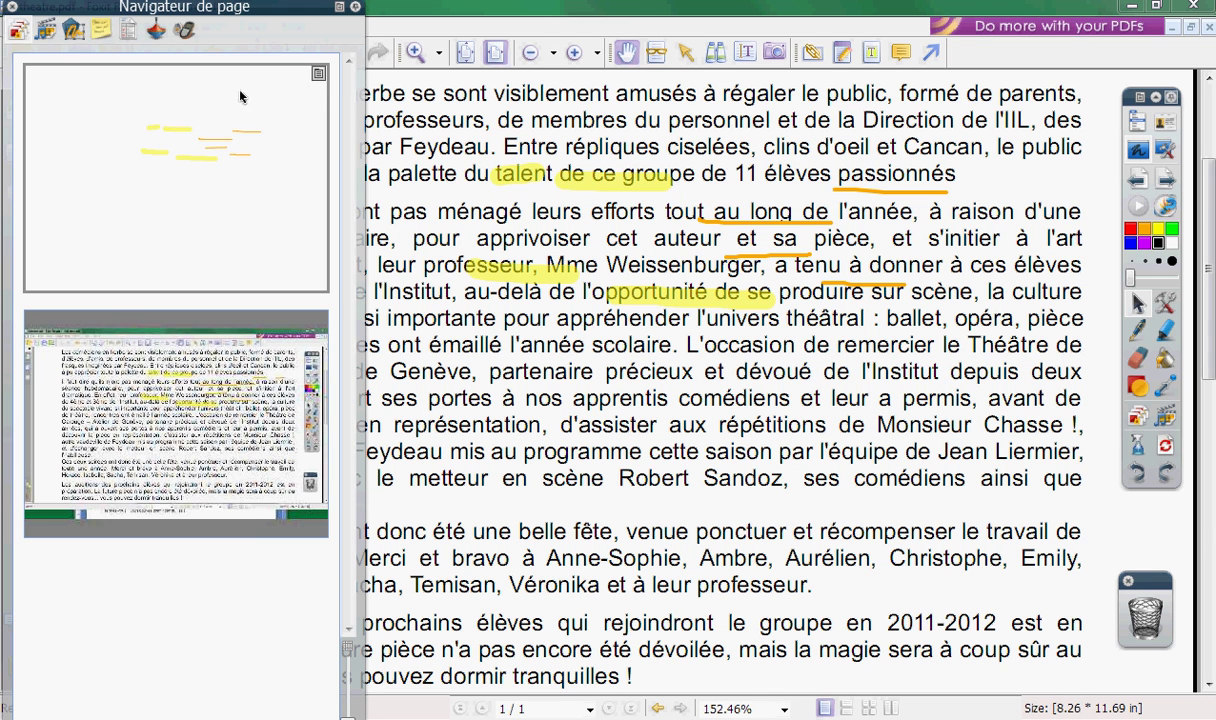
left_click(319, 76)
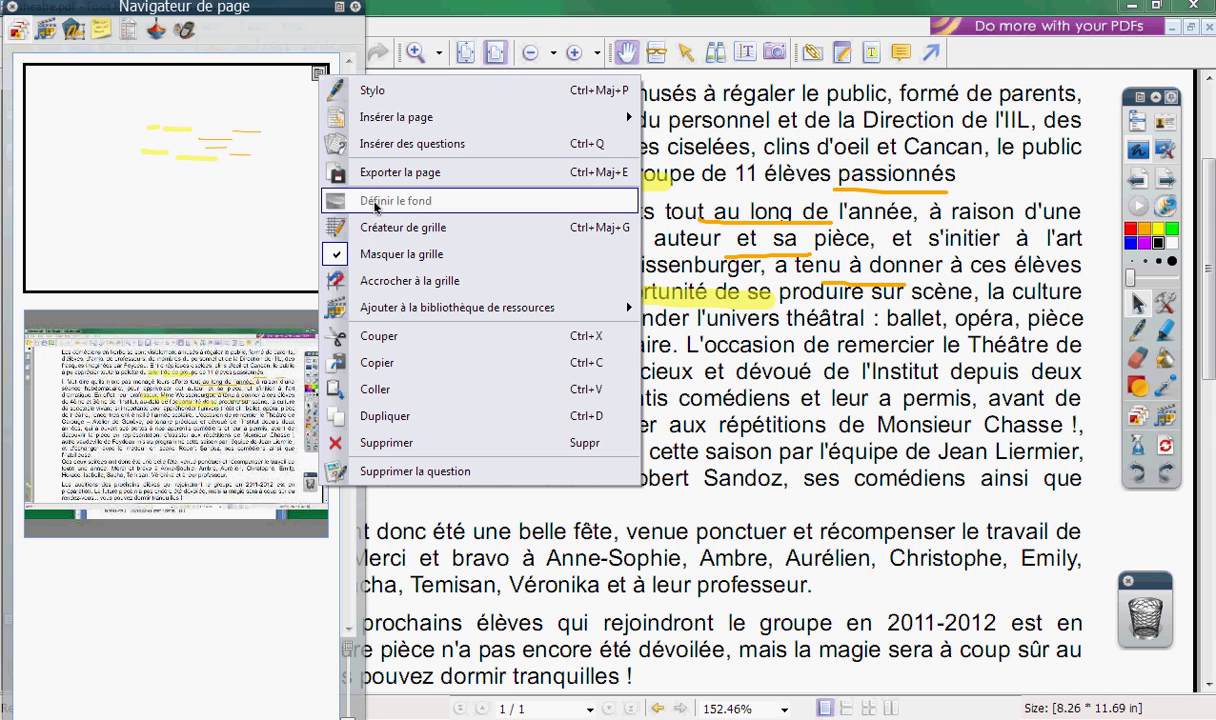
left_click(133, 34)
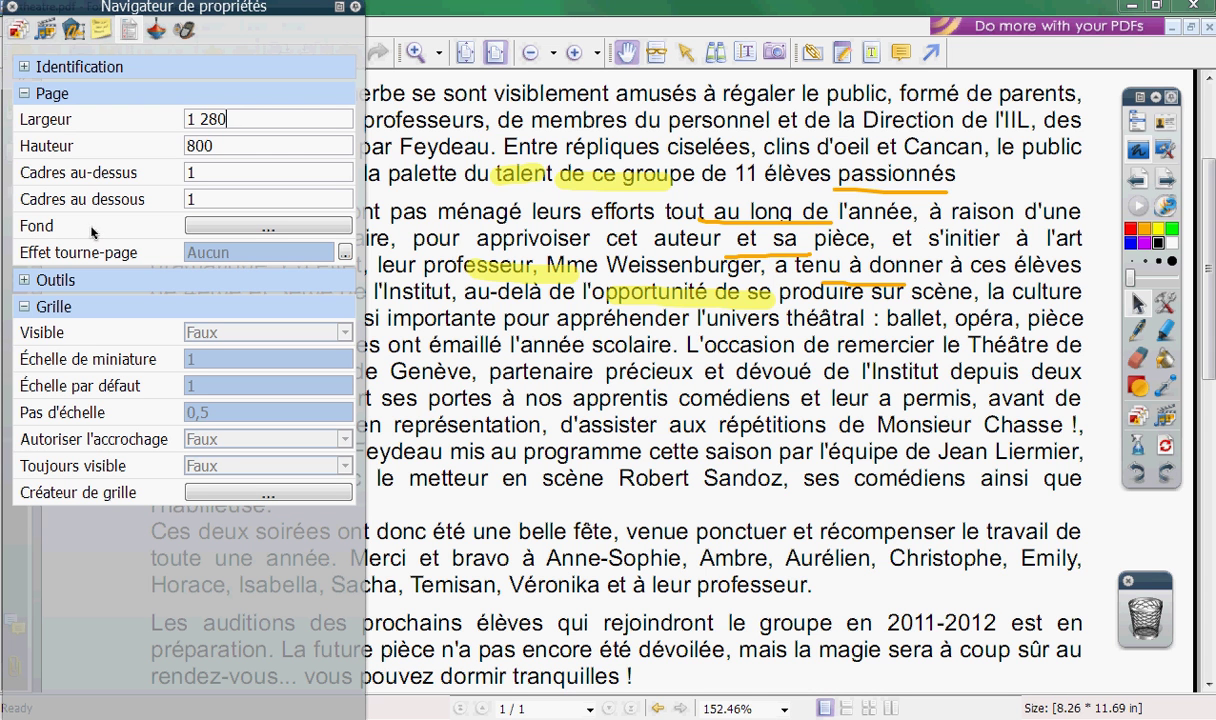
left_click(291, 228)
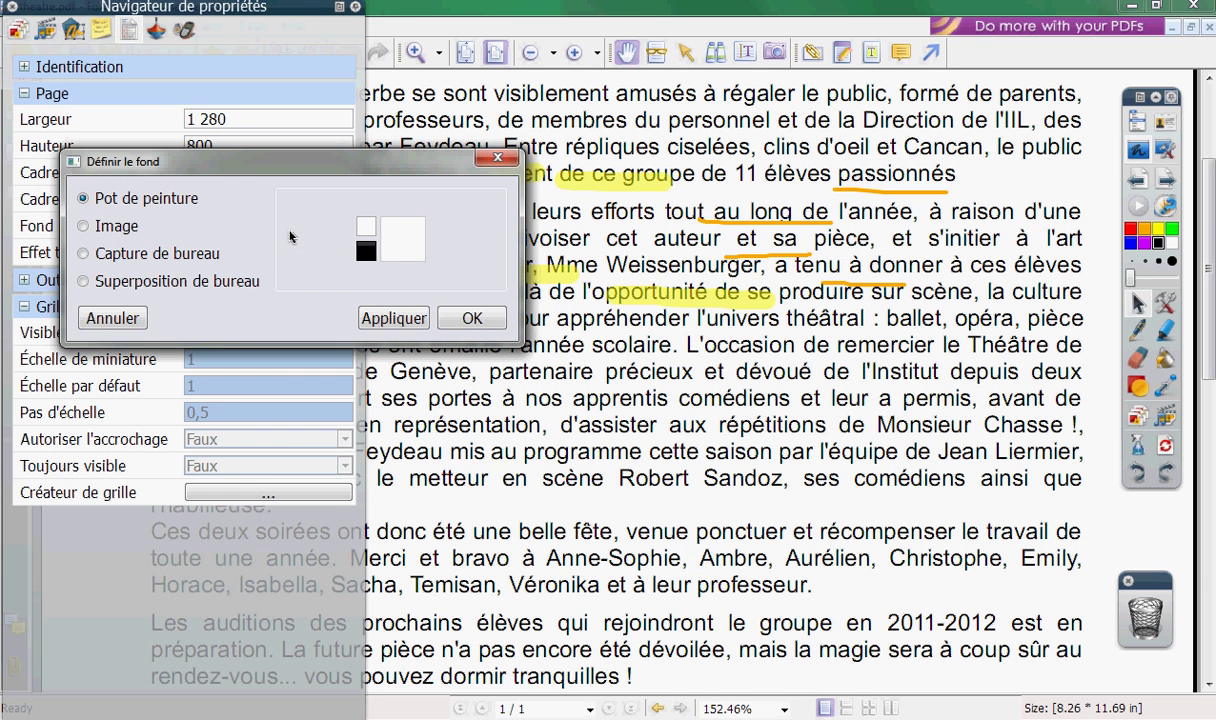
left_click_drag(265, 158, 584, 352)
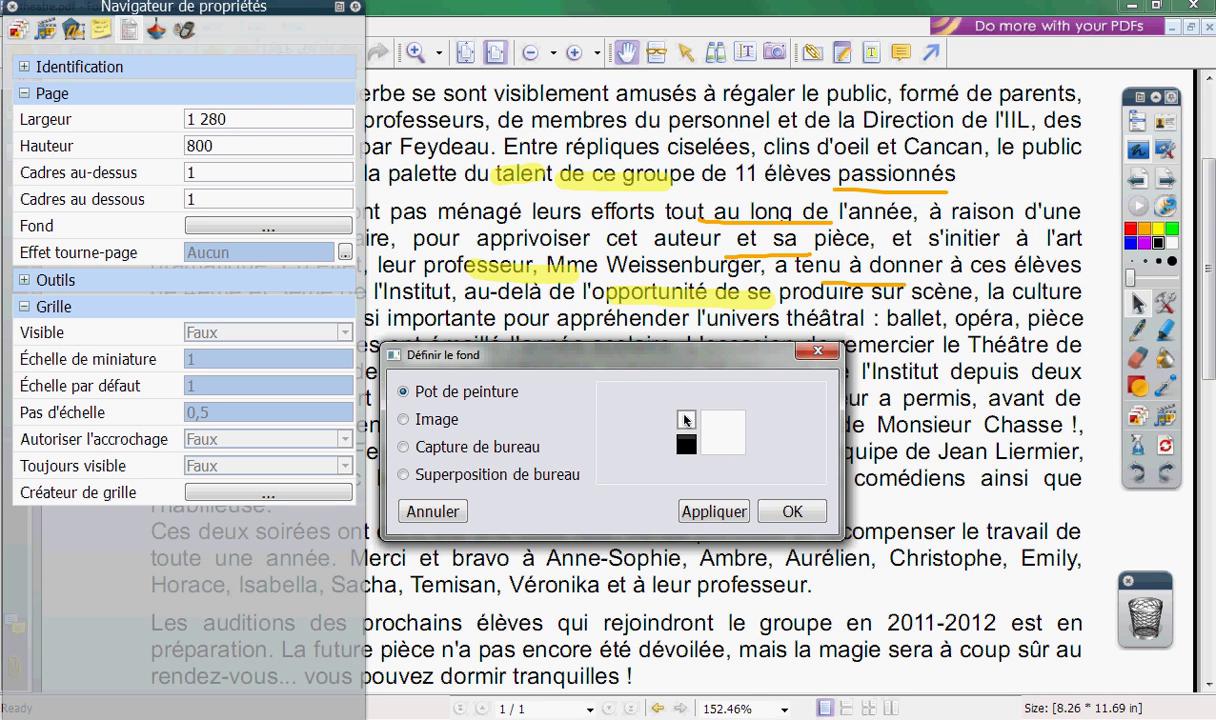
Step: Take a desktop capture (Capture de bureau) and set it as the page background with the tiled option En mosaïque
left_click(737, 436)
left_click(794, 453)
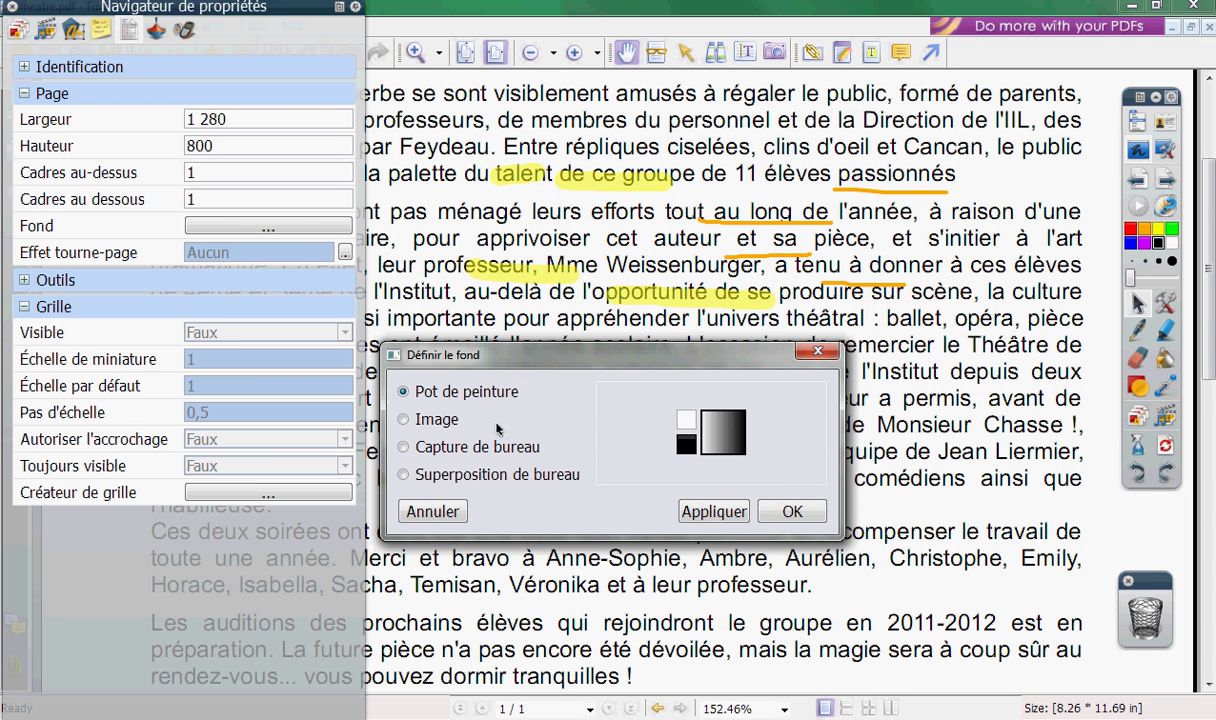
left_click(441, 452)
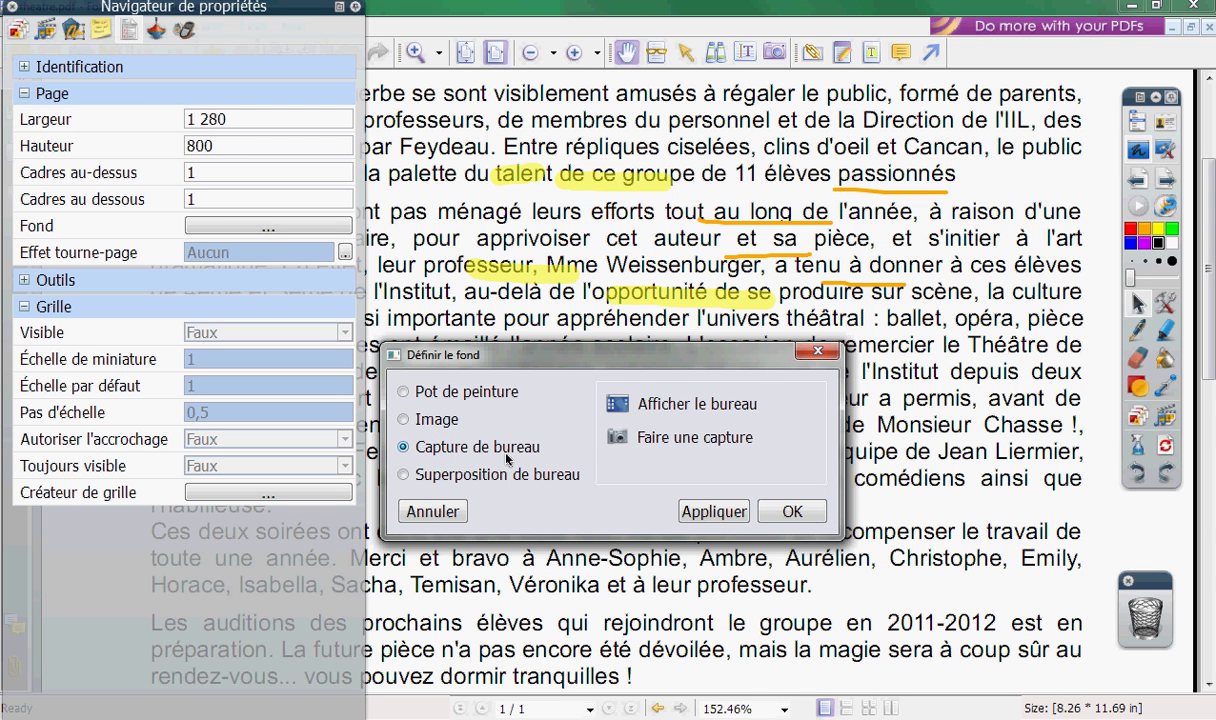
left_click(624, 441)
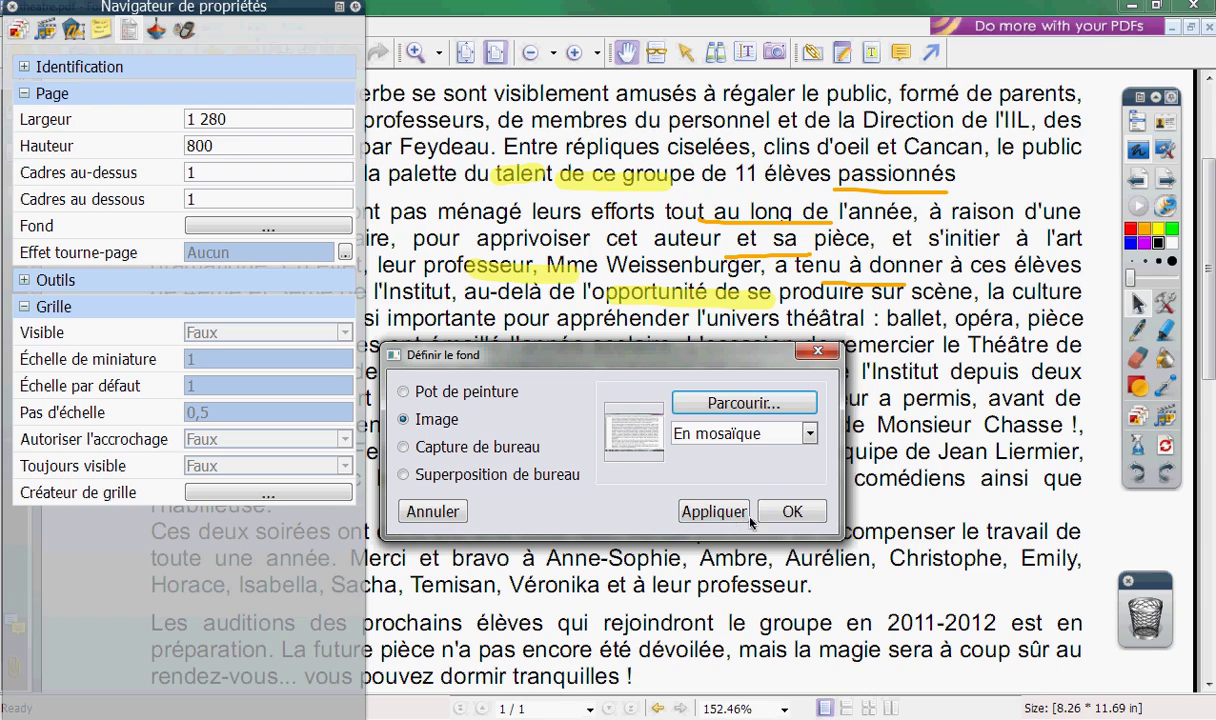
left_click(716, 514)
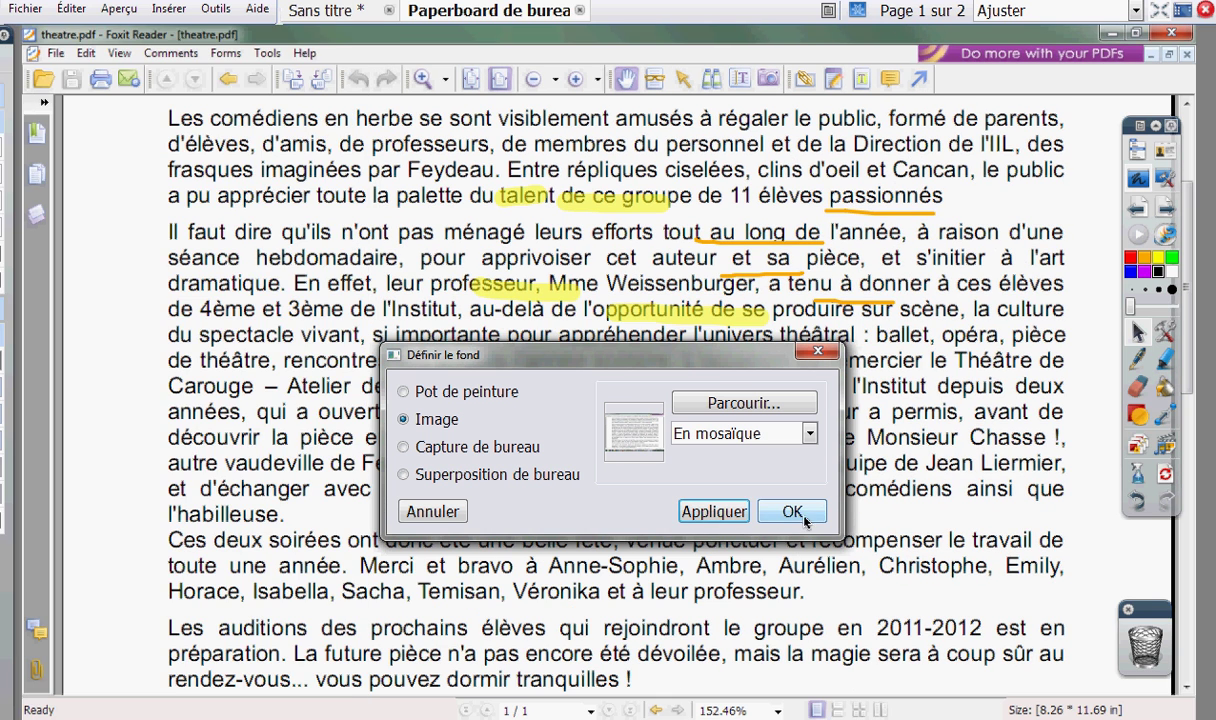
left_click(804, 513)
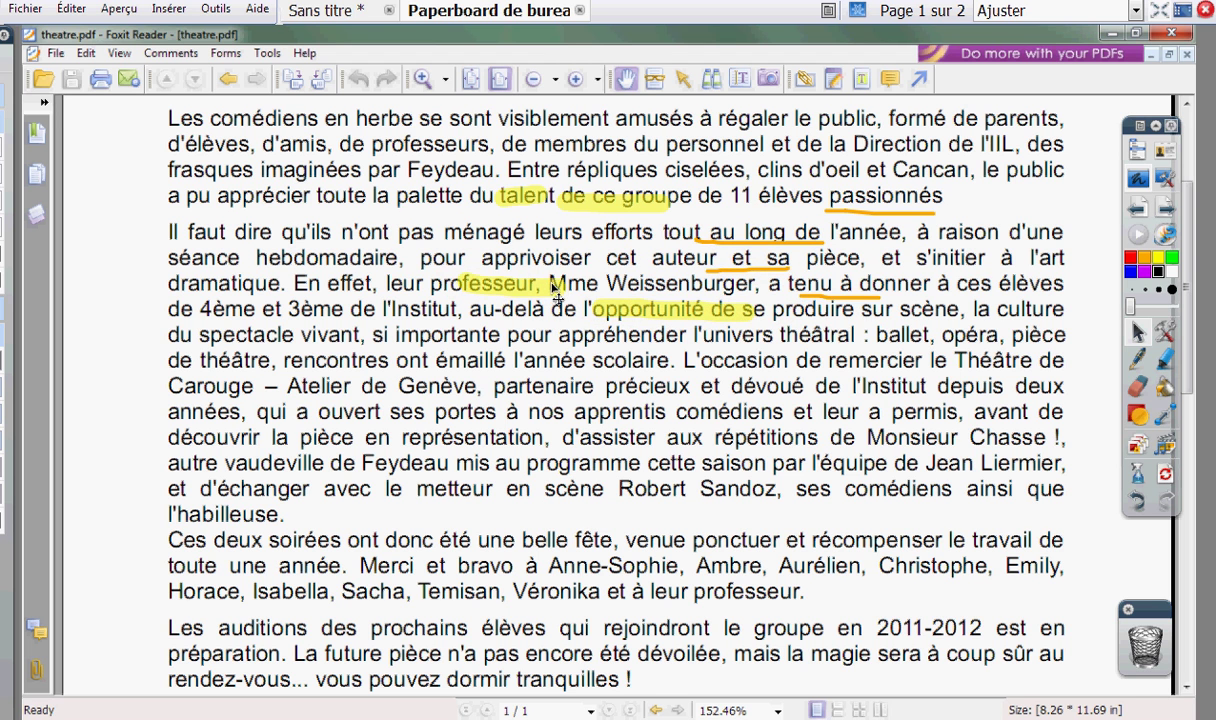
Step: Erase the yellow highlight over "de se" and underline "produire" with the orange pen
left_click(1138, 388)
left_click_drag(720, 311, 747, 305)
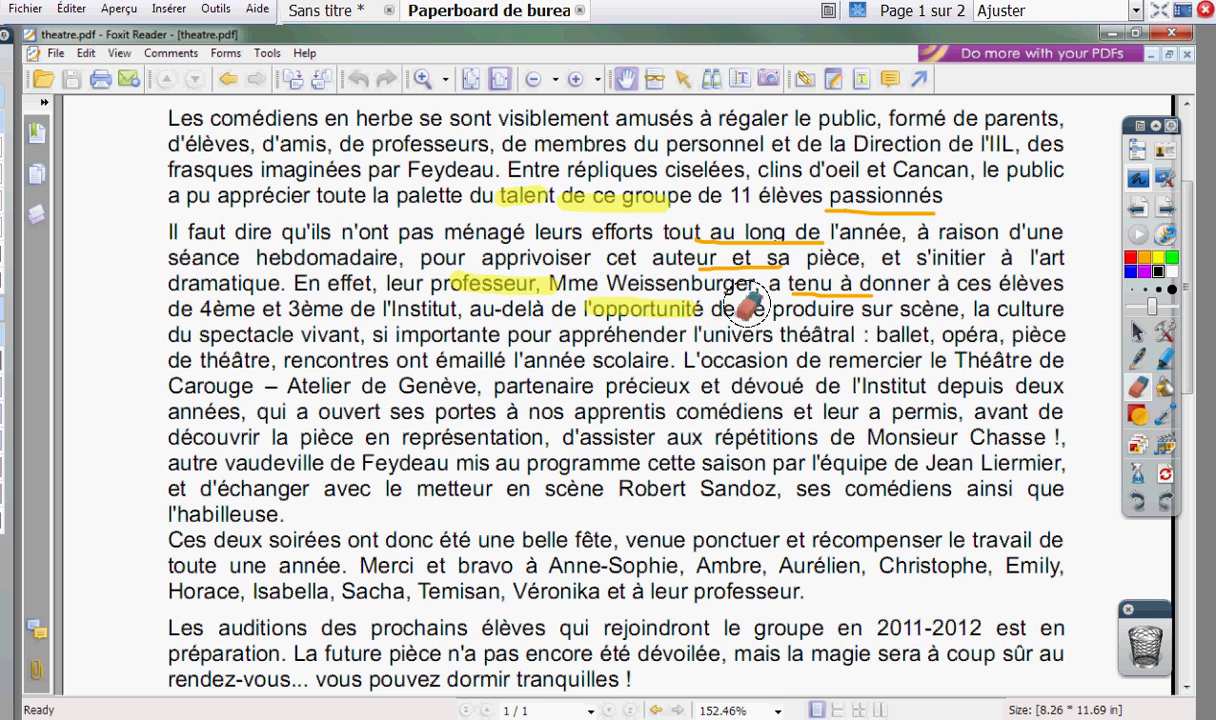
left_click(1138, 358)
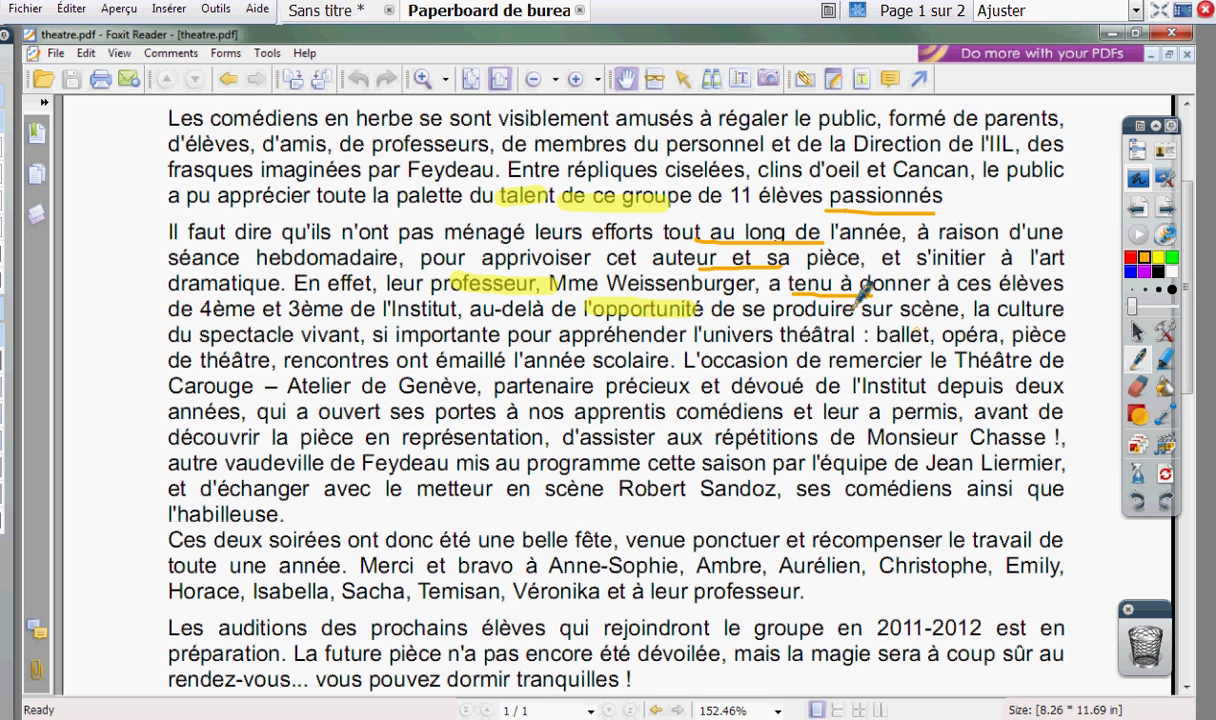
left_click_drag(772, 319, 870, 318)
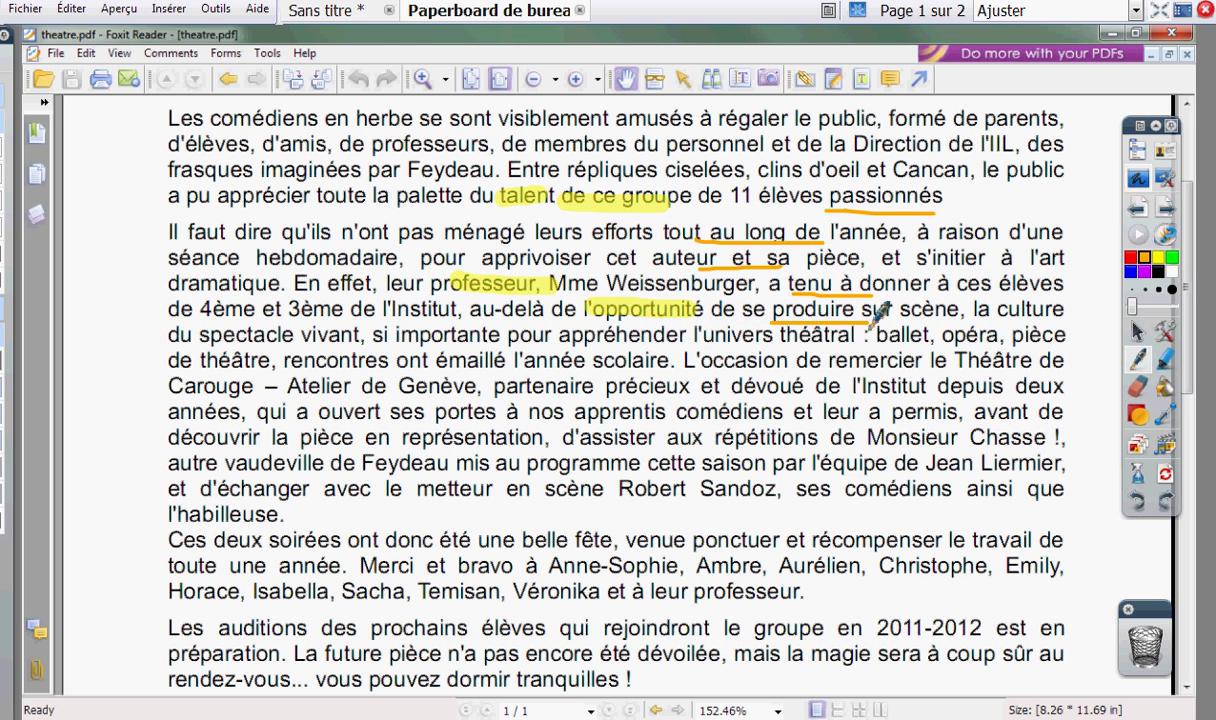
Step: Highlight "s'initier", "opéra" and "Théâtre" in yellow, and return to the selection tool
left_click(1167, 362)
left_click_drag(913, 262, 975, 262)
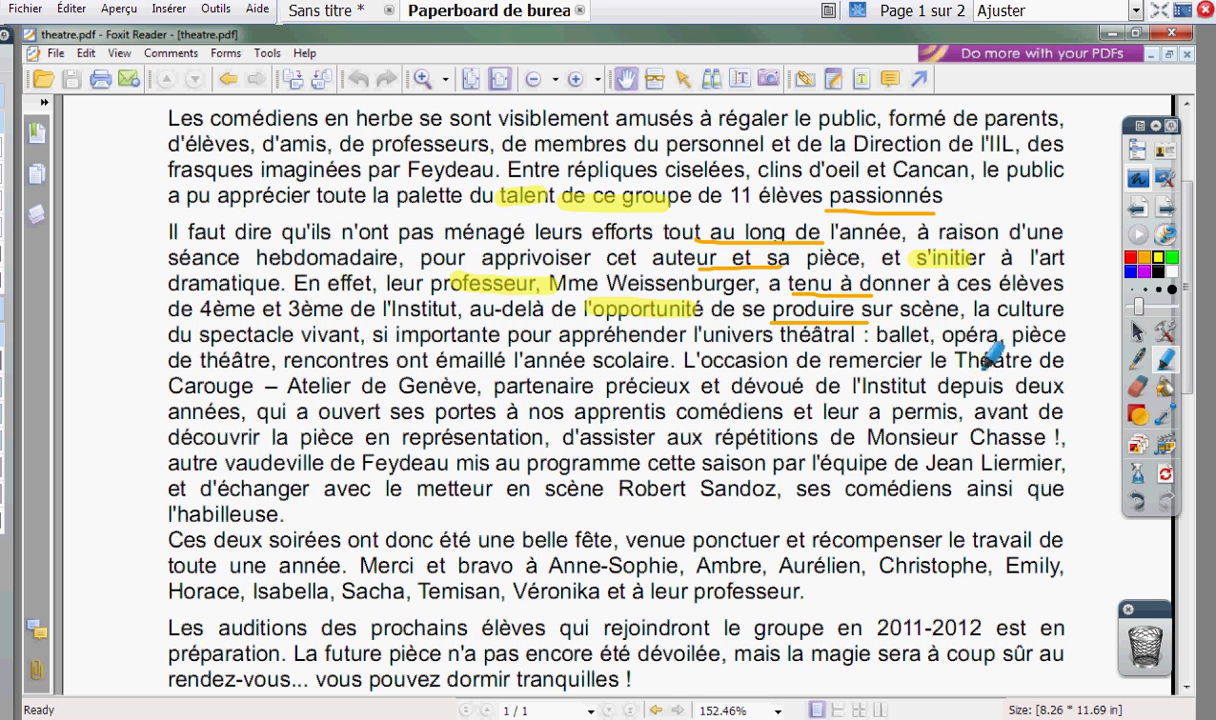
left_click_drag(943, 336, 996, 337)
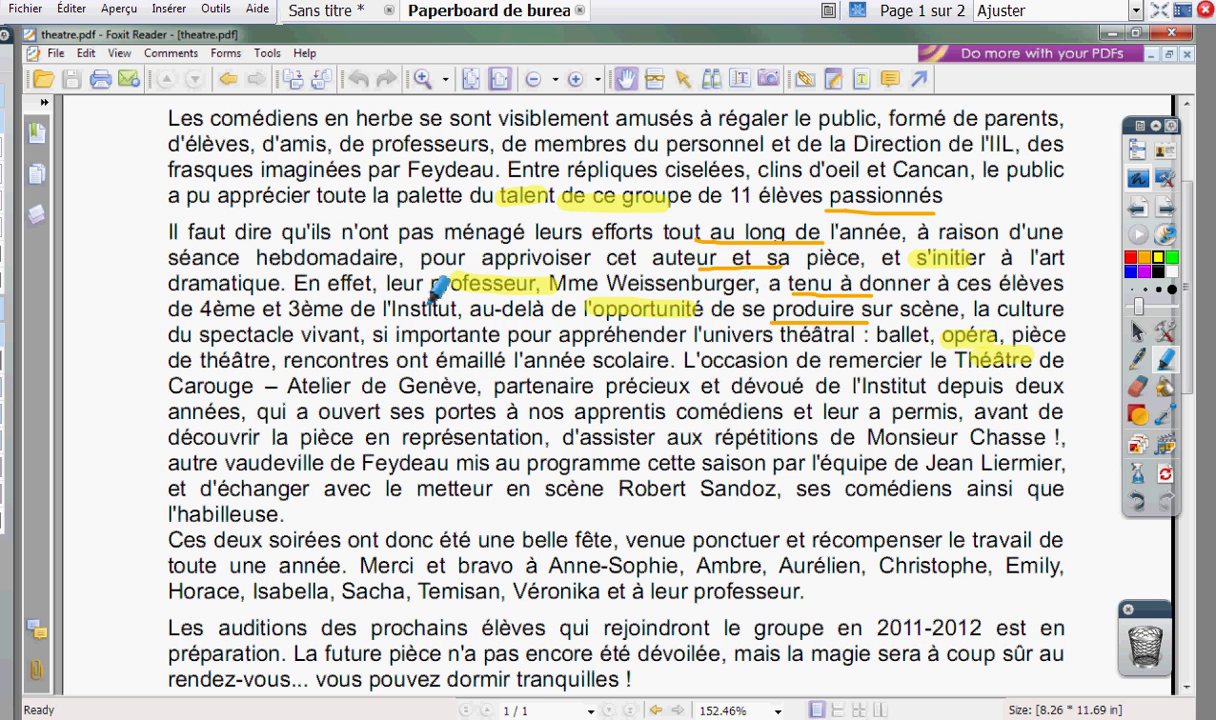
left_click(1138, 332)
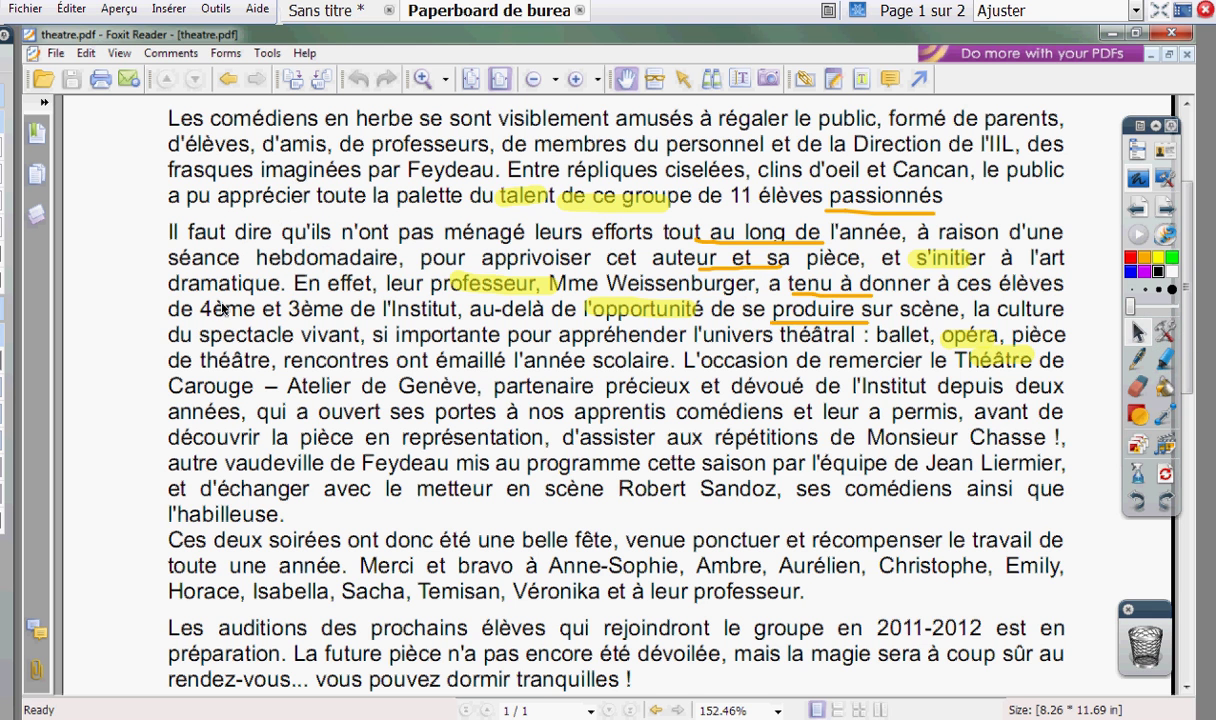
left_click_drag(140, 142, 275, 335)
Step: Advance to page 2, start a new desktop annotation over the PDF, and bring its closing paragraphs into view
left_click(1167, 208)
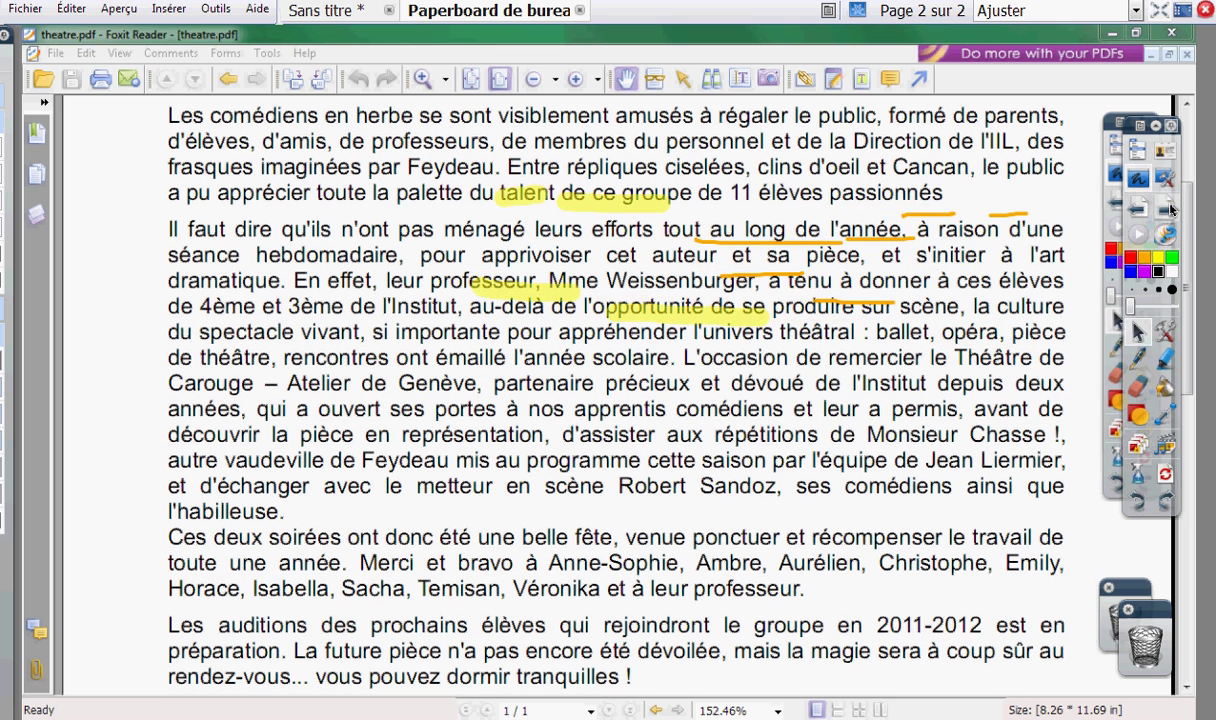
left_click(1138, 179)
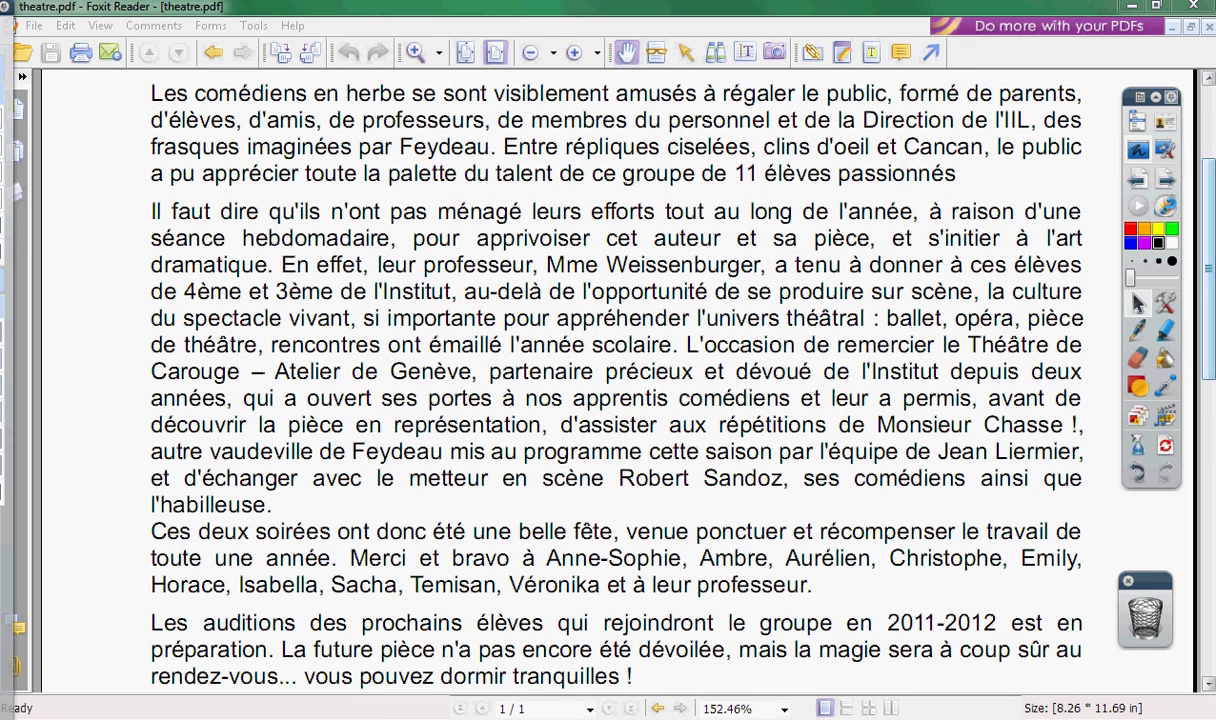
left_click(1211, 267)
left_click_drag(1211, 267, 1211, 304)
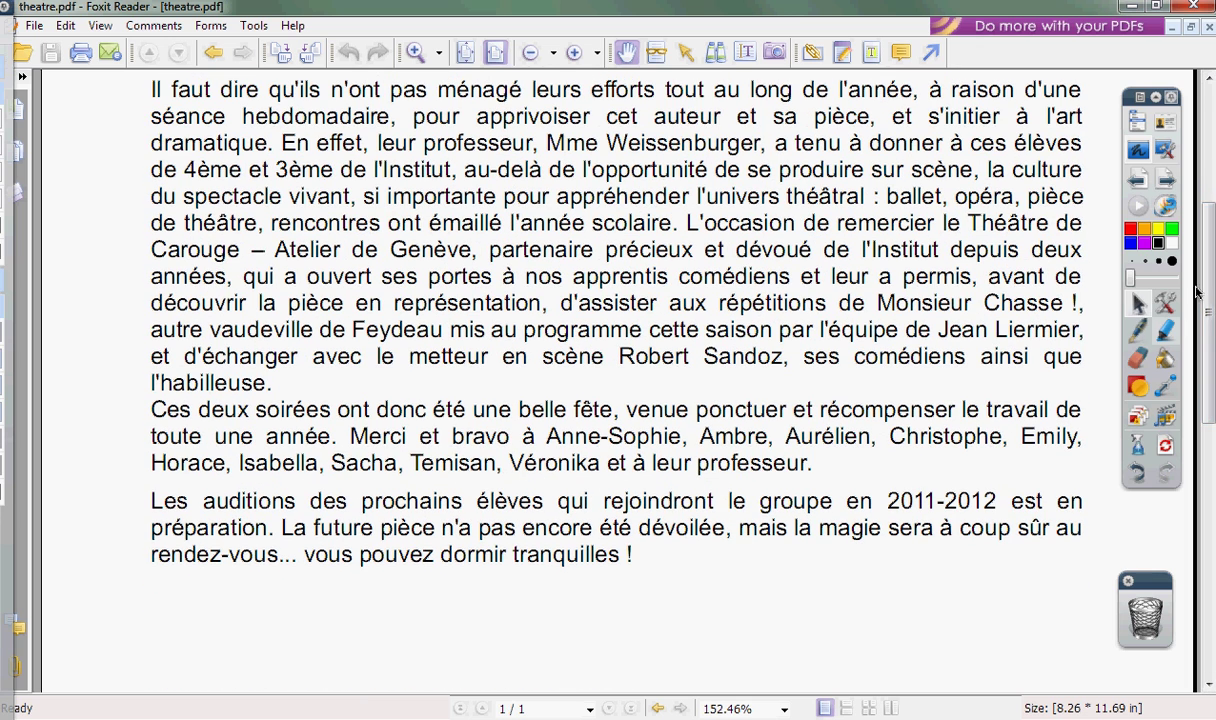
Step: Draw orange pen underlines at "se produire sur", "remercier le", a student's first name, "le groupe" and "tranquilles"
left_click(1138, 330)
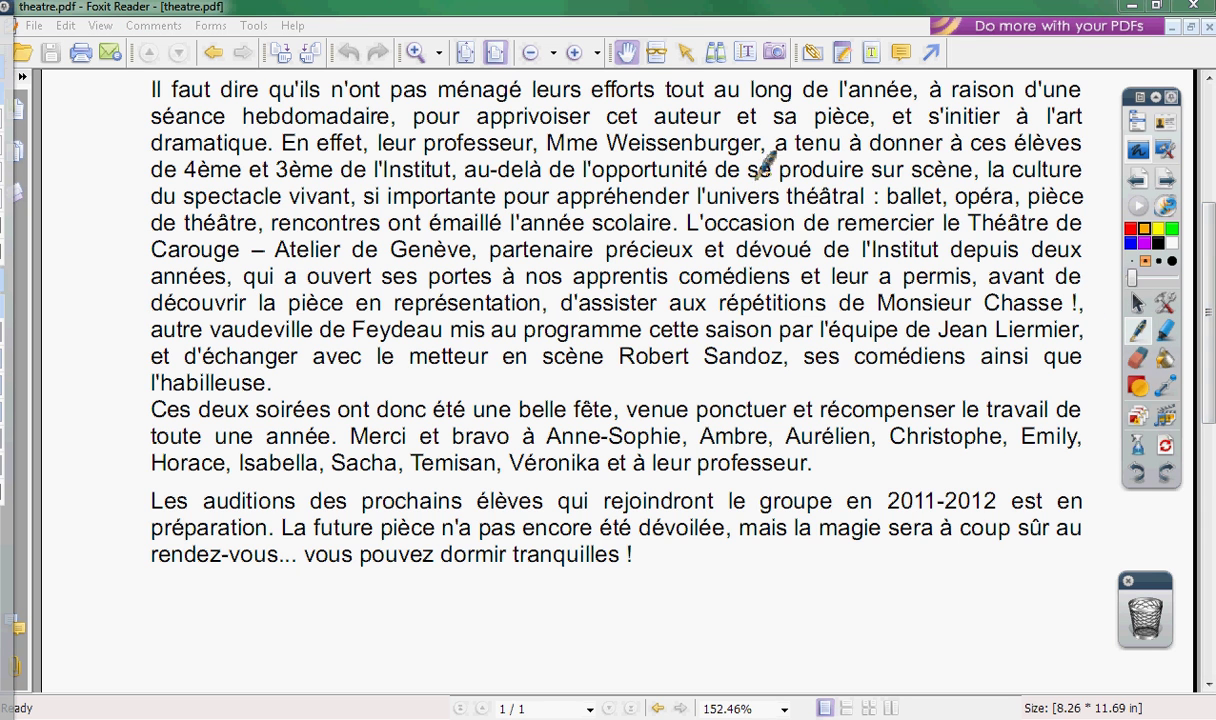
left_click_drag(745, 182, 905, 183)
left_click_drag(838, 234, 963, 233)
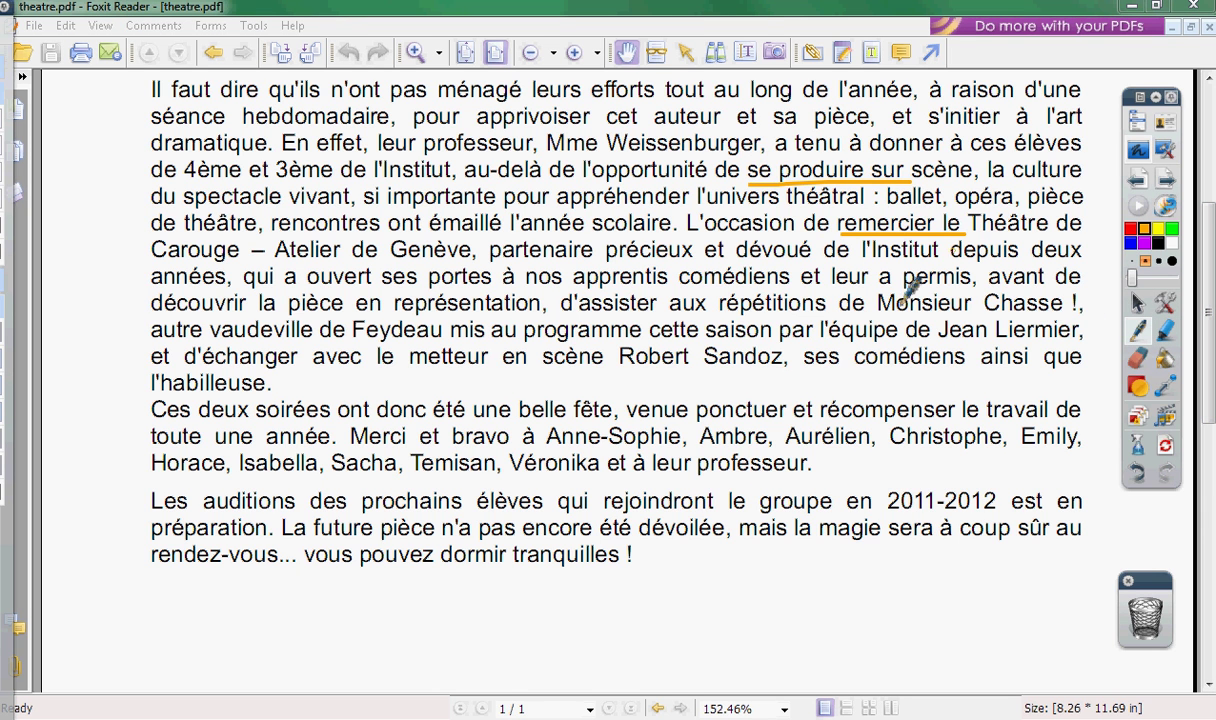
left_click_drag(743, 452, 866, 447)
left_click_drag(693, 531, 806, 519)
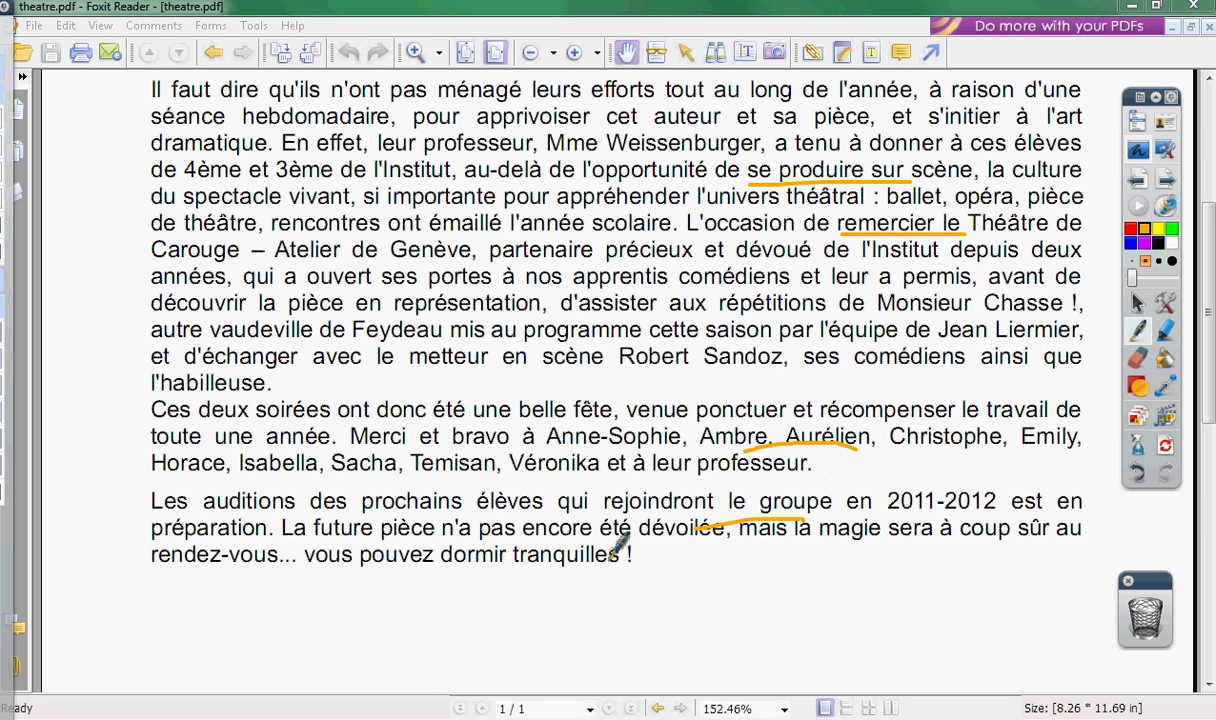
left_click_drag(630, 577, 512, 564)
Step: Highlight in yellow "répétitions de", "programme cette", a diagonal below "Genève", words of the "théâtre, rencontres" line and "précieux et", and return to the selection tool
left_click(1165, 330)
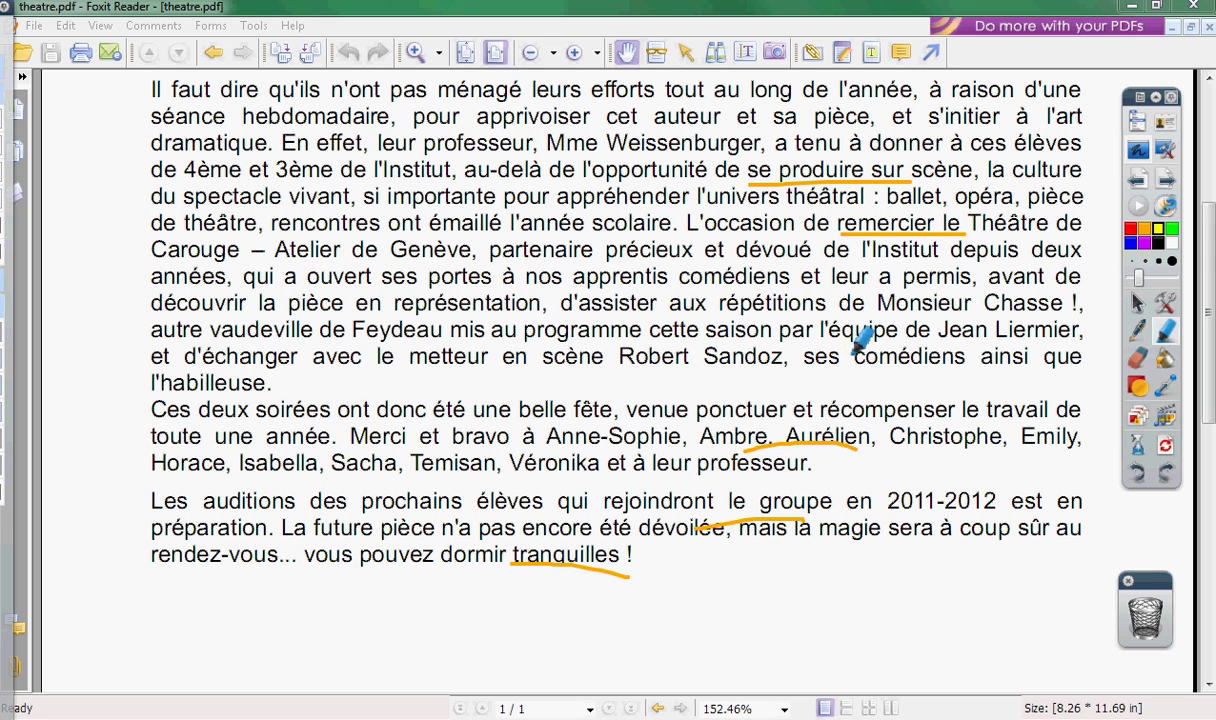
left_click_drag(896, 321, 730, 318)
left_click_drag(702, 344, 659, 343)
mouse_move(562, 332)
left_mouse_down()
mouse_move(525, 334)
mouse_move(383, 262)
left_mouse_up()
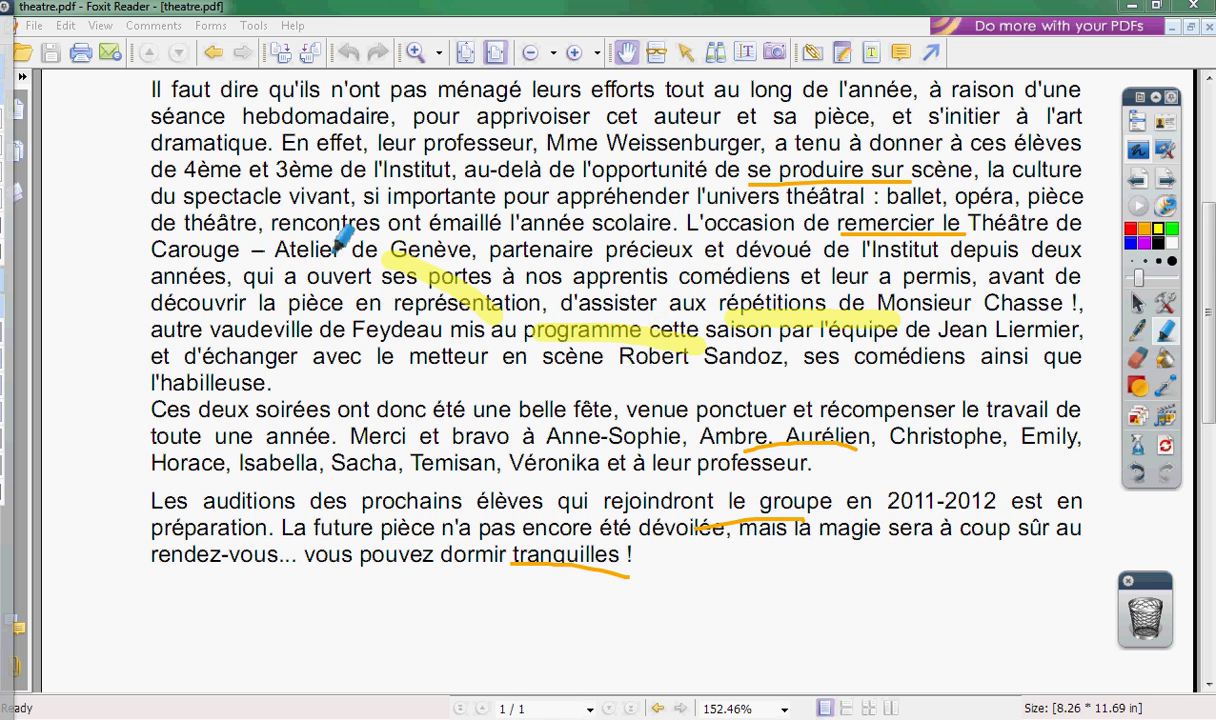
mouse_move(195, 222)
left_mouse_down()
mouse_move(615, 222)
mouse_move(722, 249)
left_mouse_up()
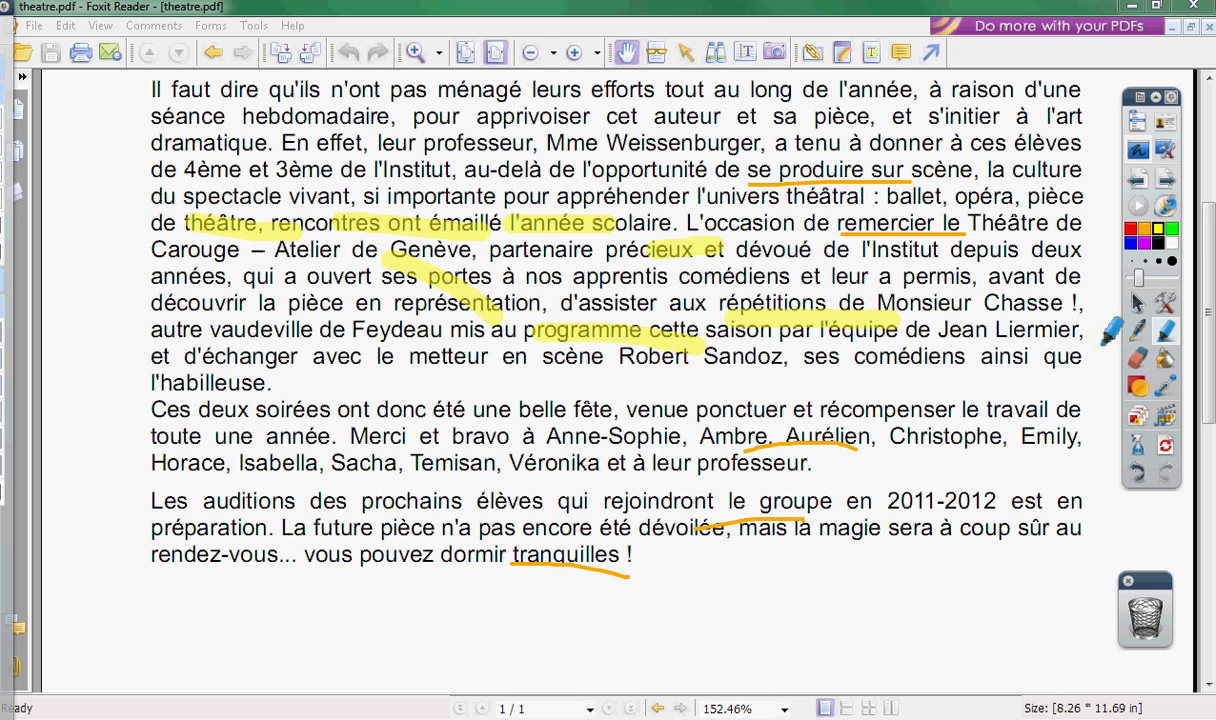
left_click(1137, 302)
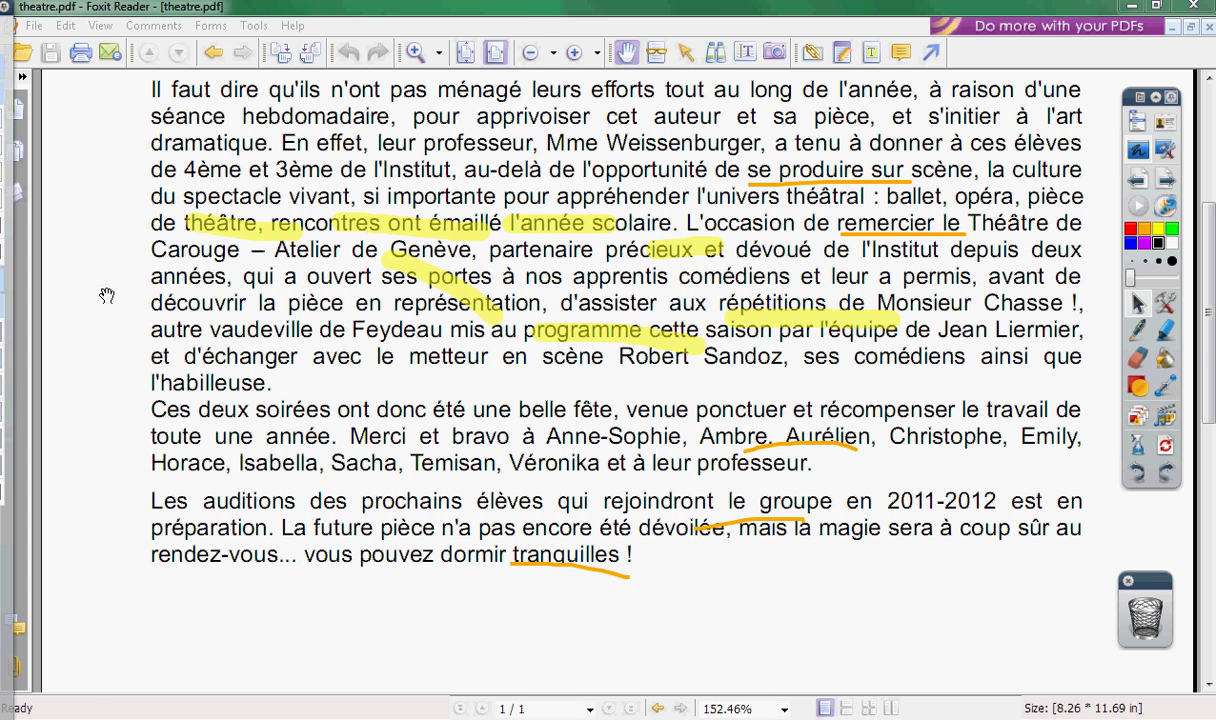
Step: Set the new annotation page's background to a fresh desktop capture of the PDF, tiled as En mosaïque
mouse_move(1, 245)
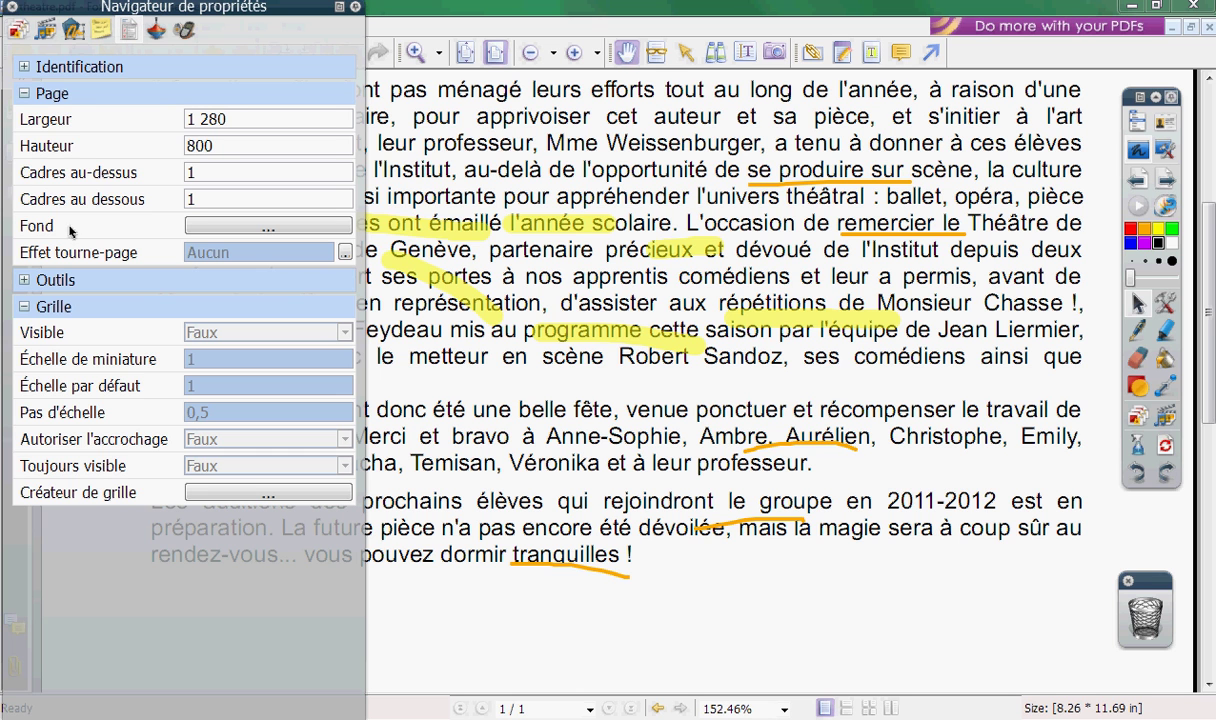
left_click(245, 226)
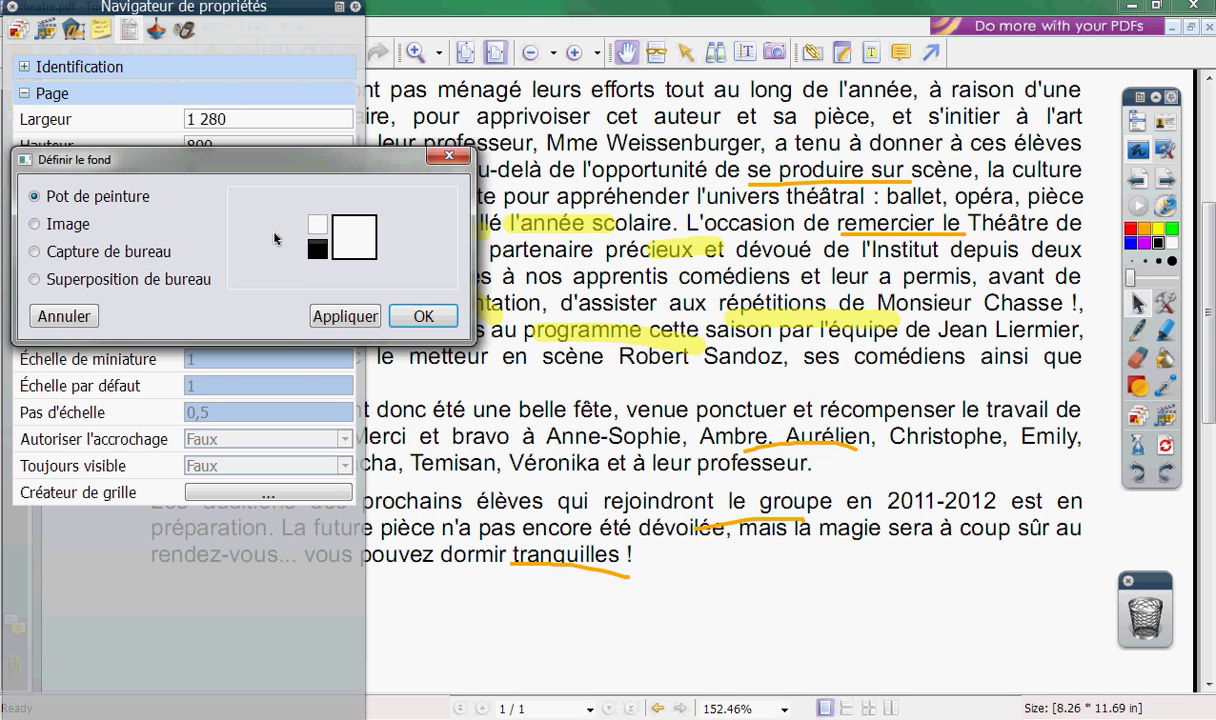
left_click(128, 251)
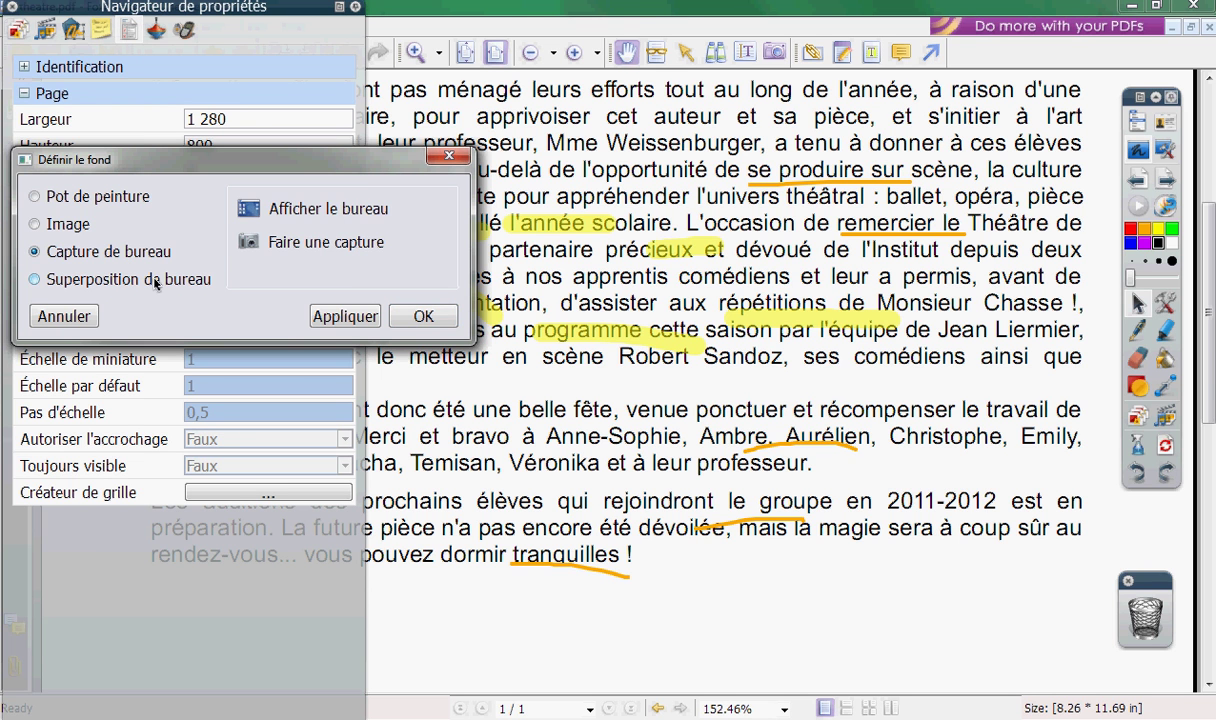
left_click(255, 244)
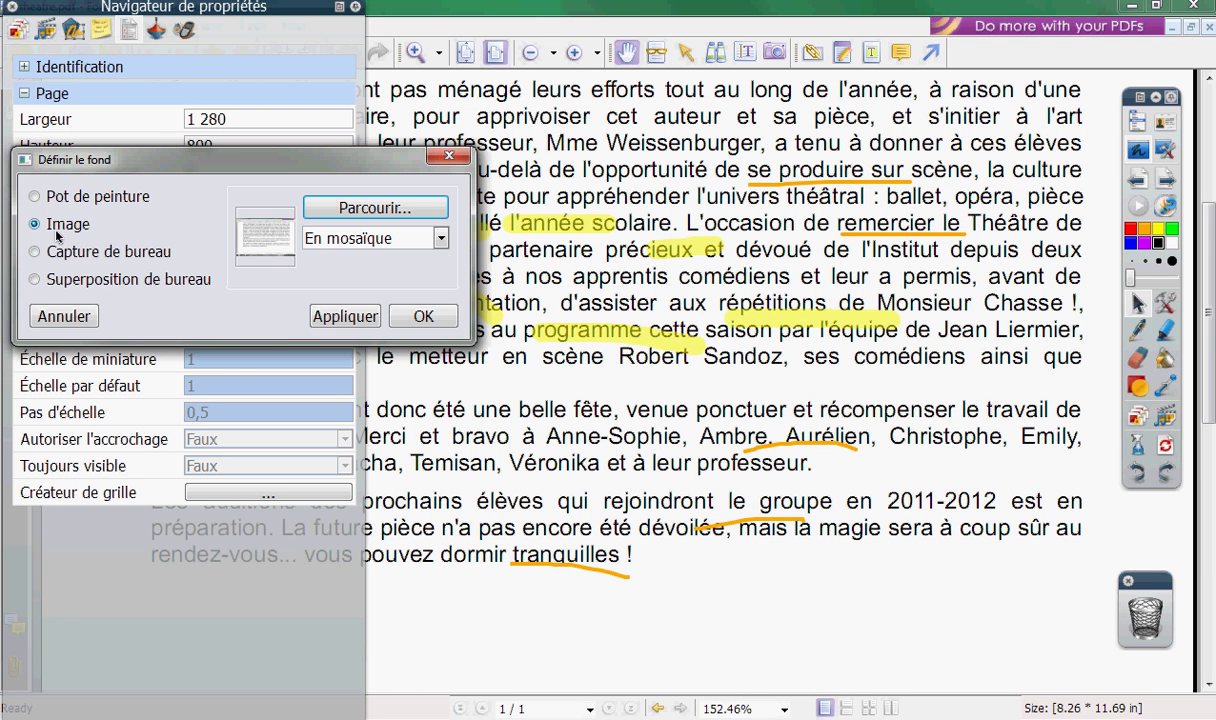
left_click(345, 316)
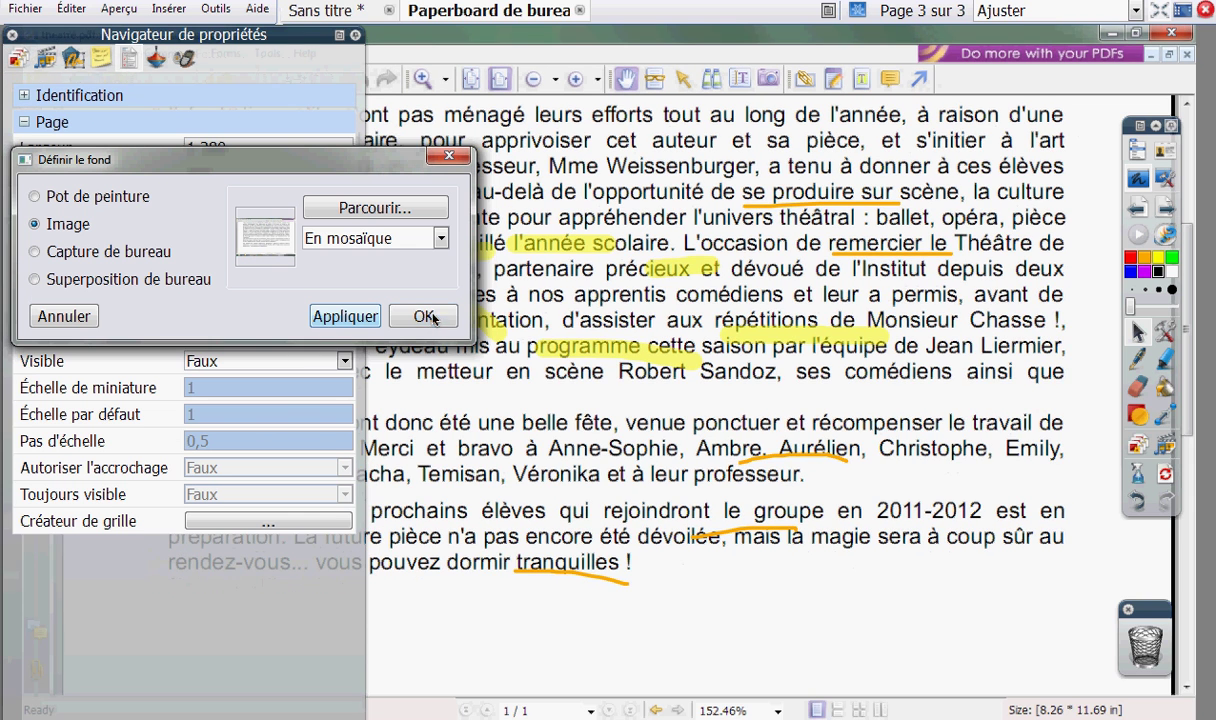
left_click(425, 316)
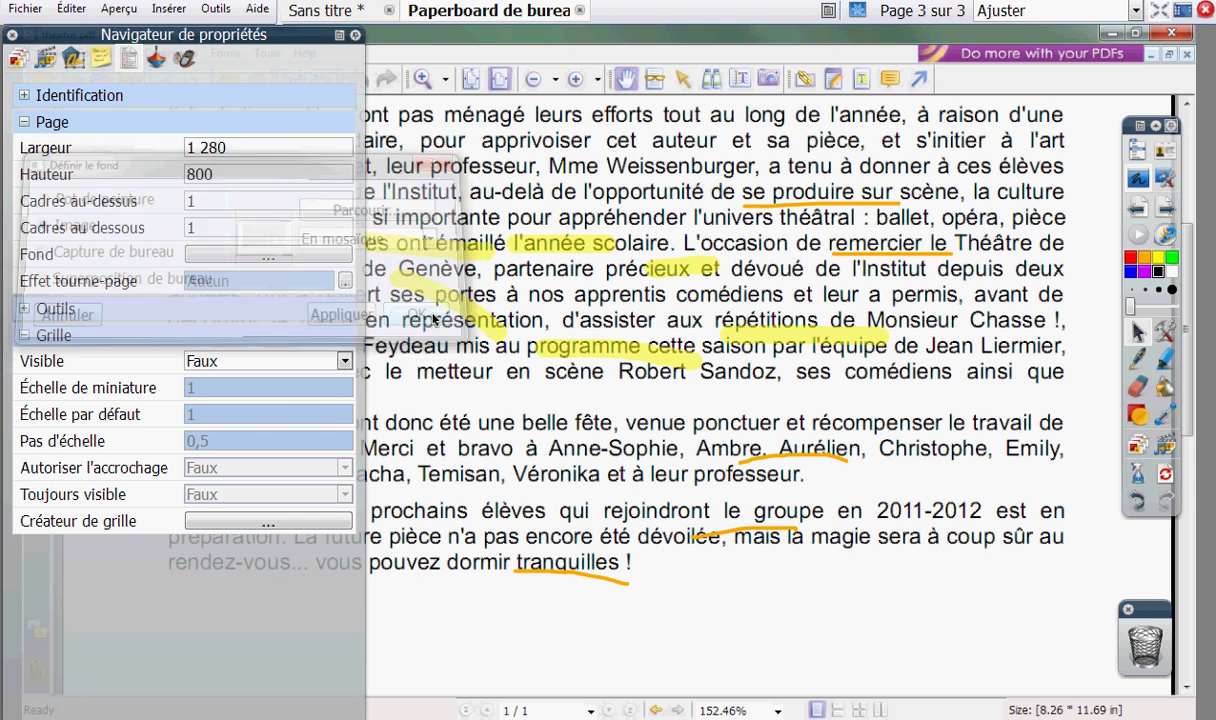
Step: Go back to page 1 of the desktop paperboard, advance to page 2, and bring up its page properties
left_click(1138, 209)
left_click(1138, 209)
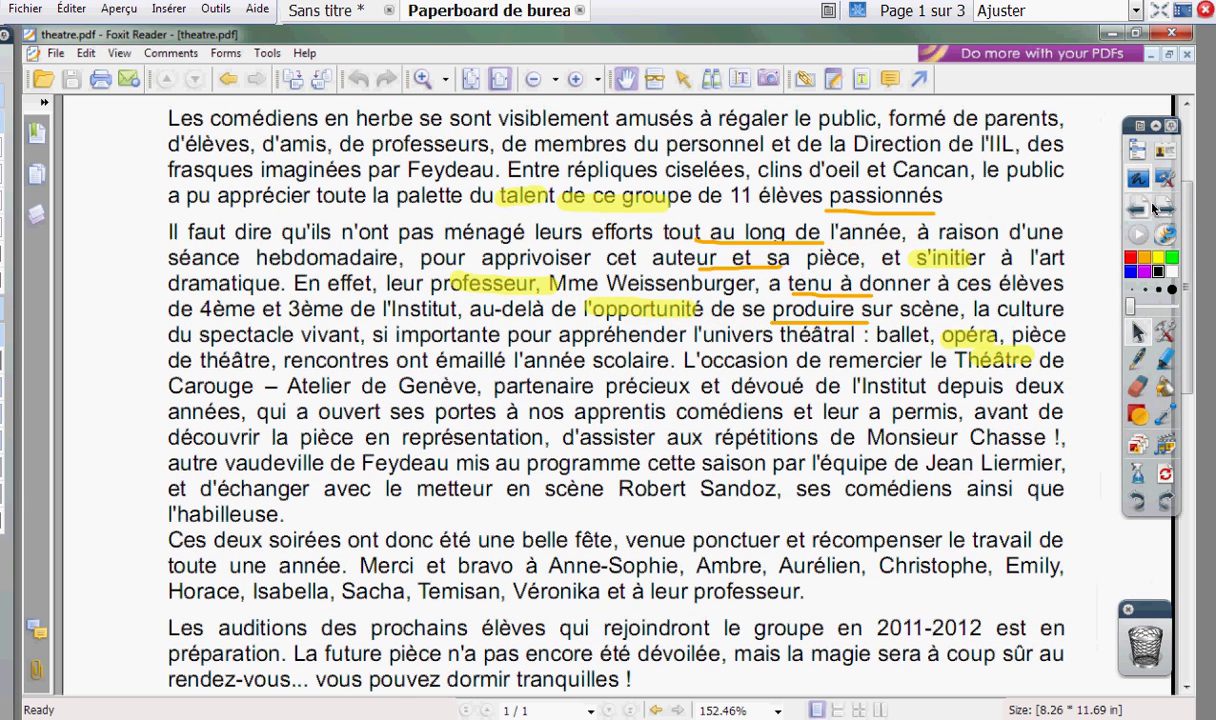
left_click(1165, 209)
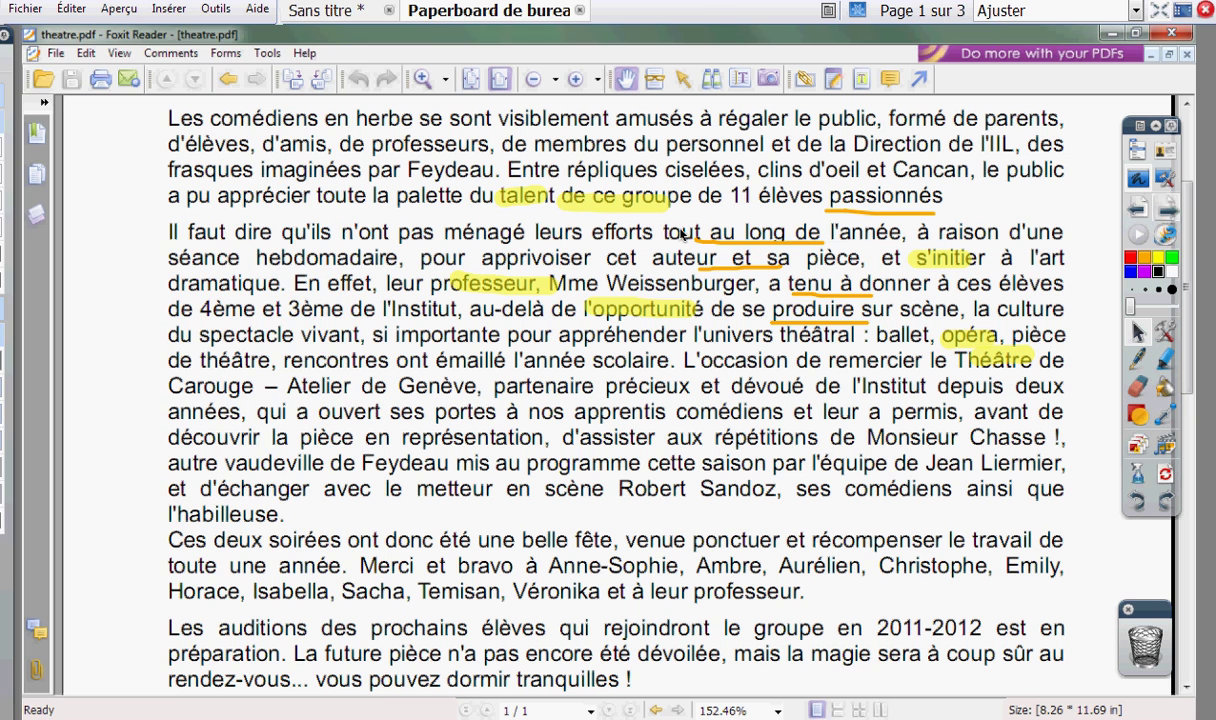
mouse_move(2, 226)
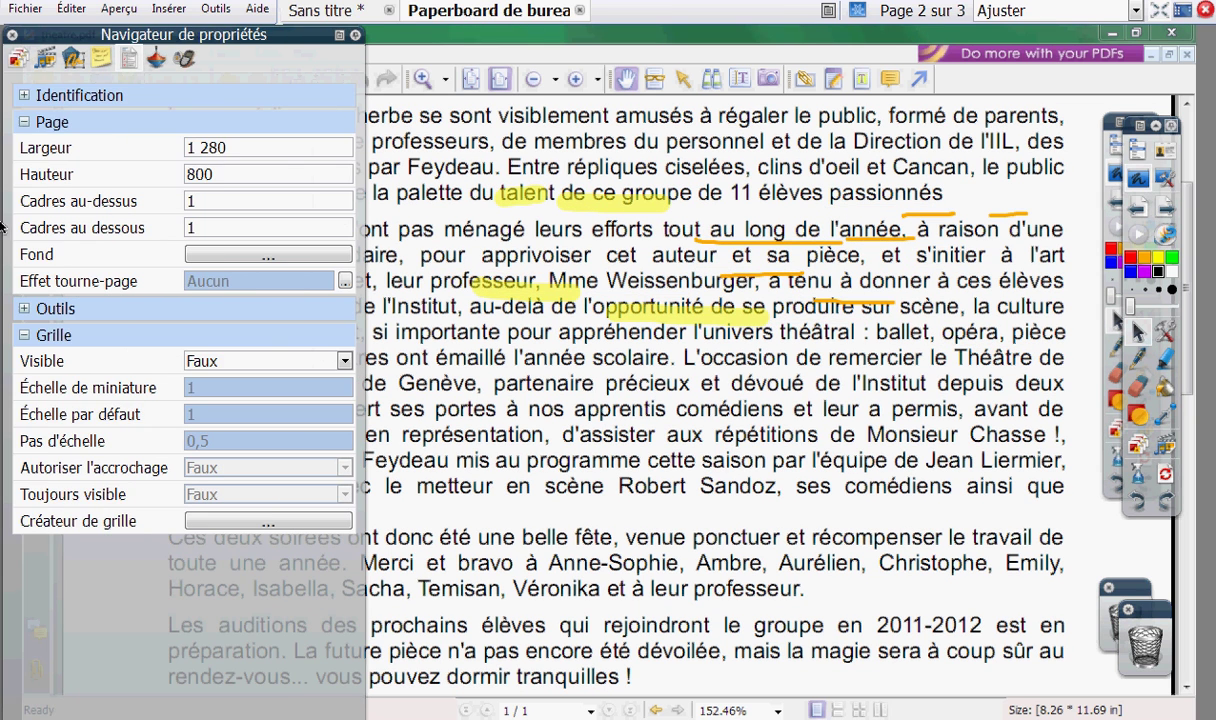
Step: Delete the second page of the desktop paperboard using the page browser
left_click(18, 58)
left_click(172, 426)
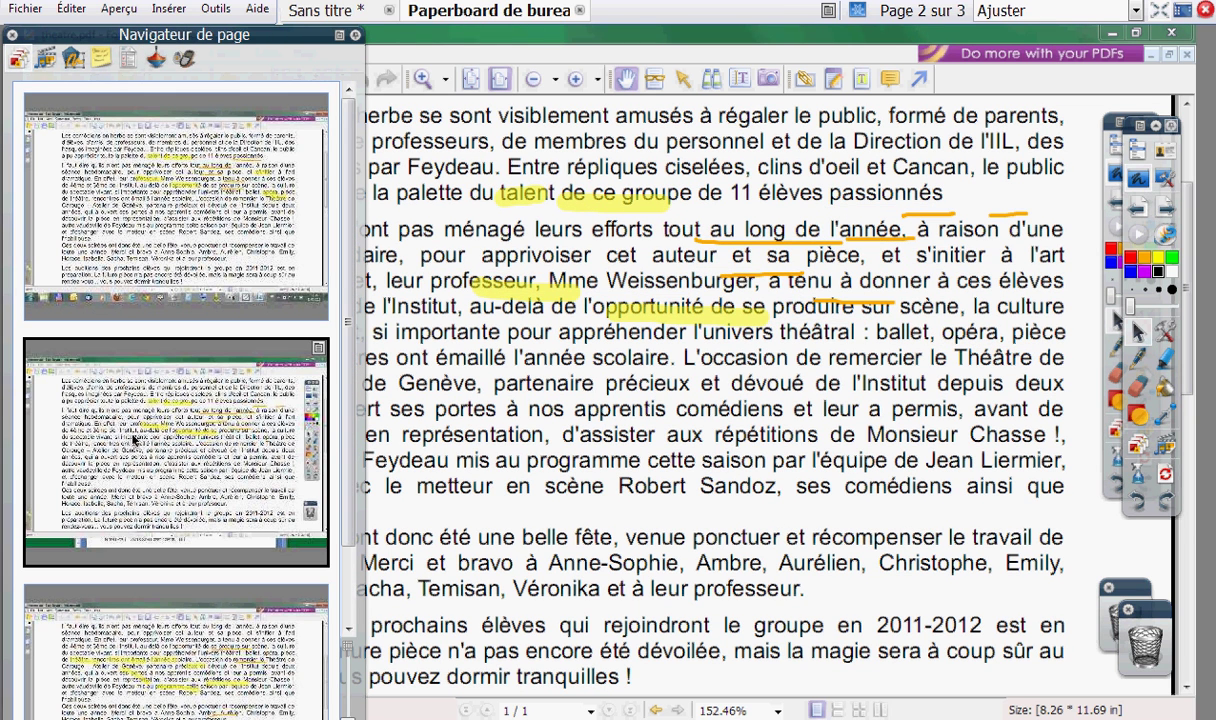
left_click(318, 348)
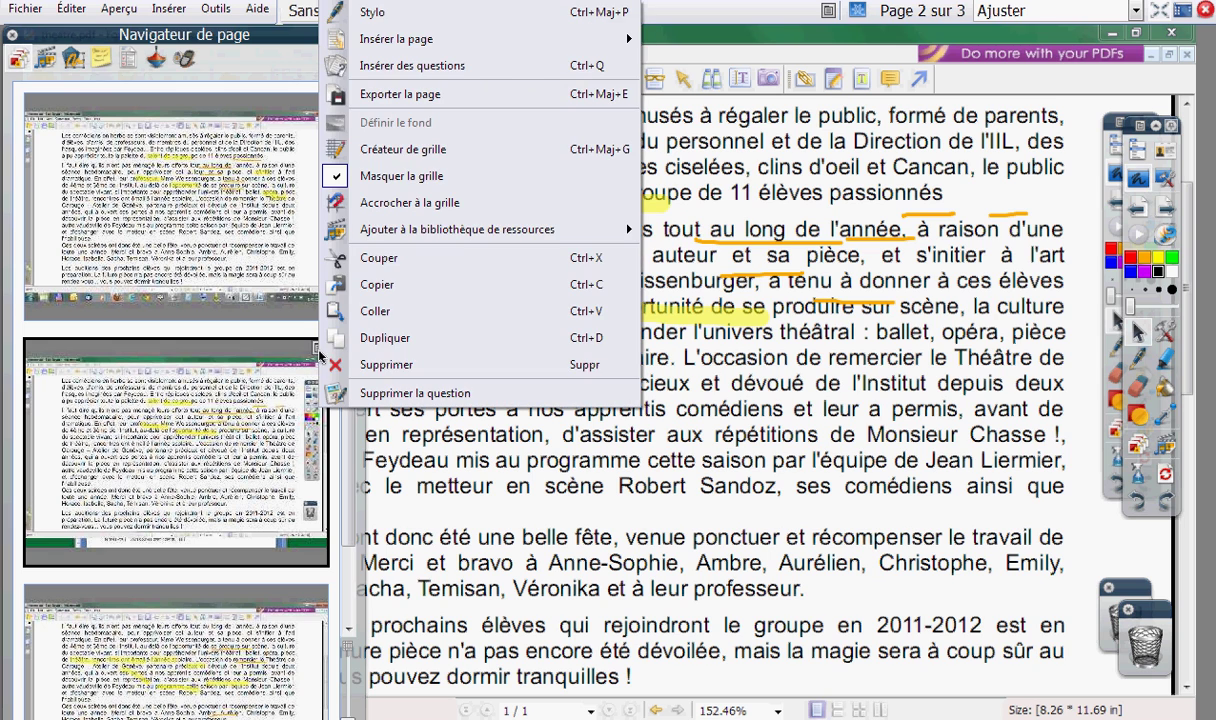
left_click(386, 365)
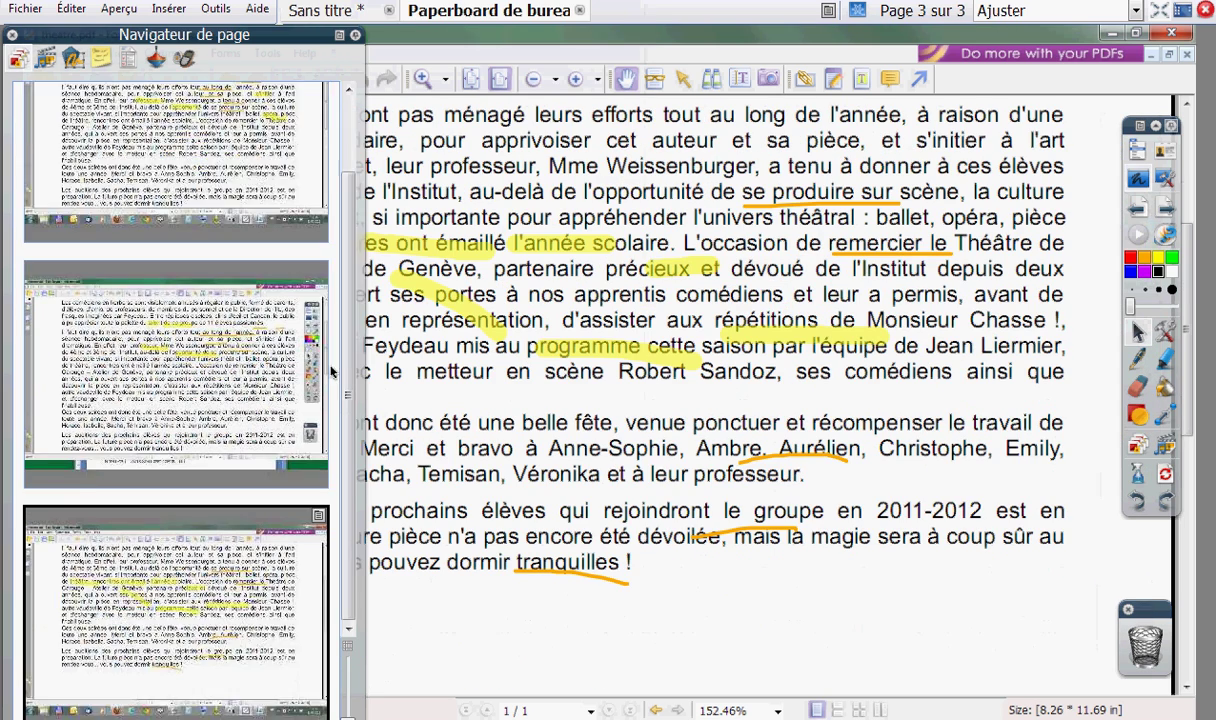
Step: Compare the desktop paperboard's two remaining pages by switching between them, and return to page 1 with the page browser hidden
left_click(283, 219)
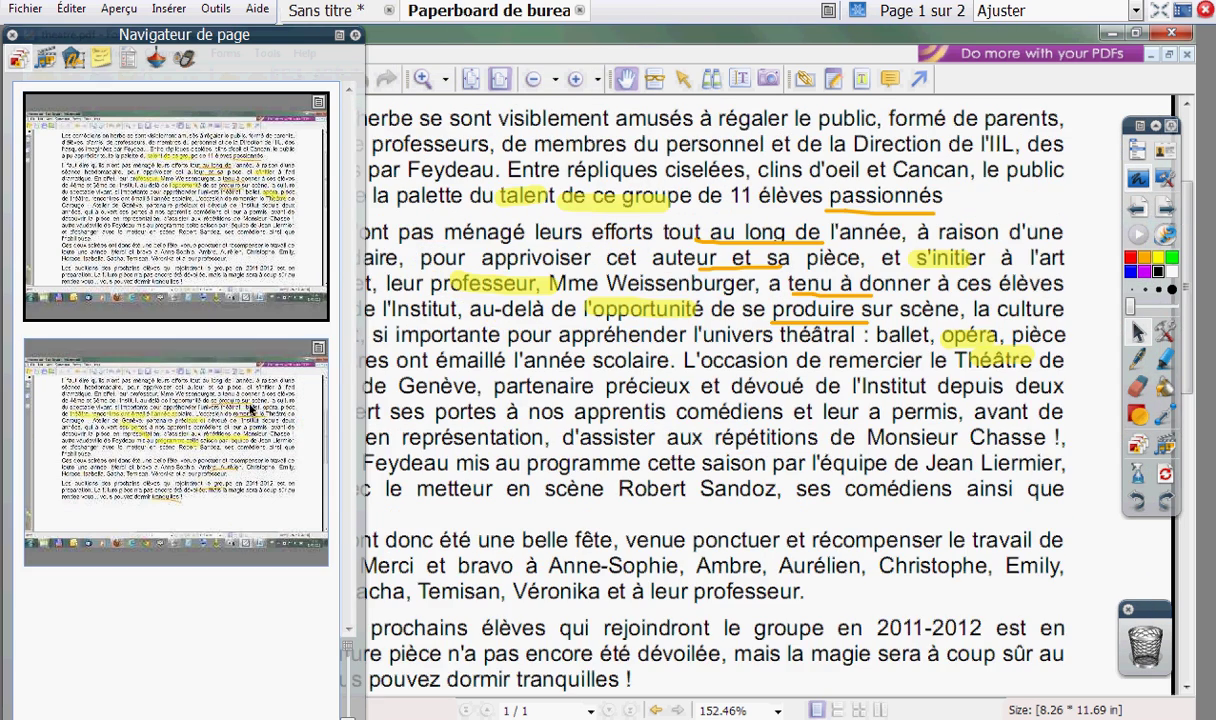
left_click(250, 408)
left_click(271, 228)
left_click(261, 368)
left_click(271, 228)
left_click(255, 391)
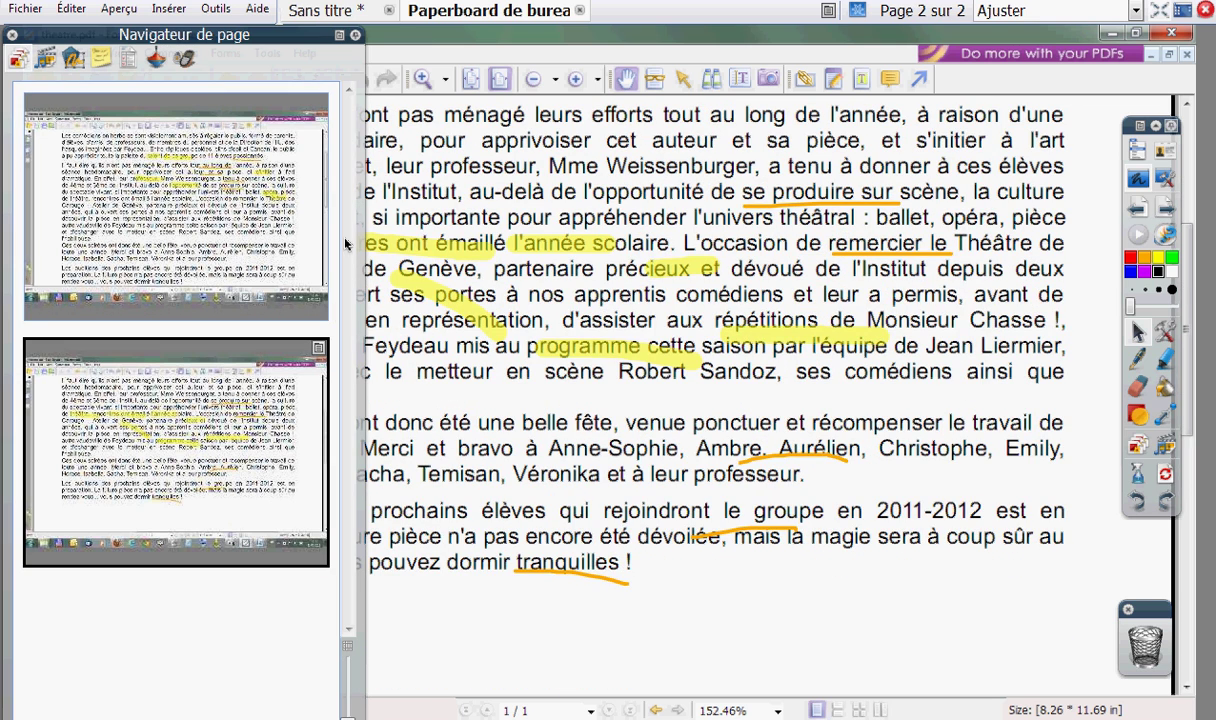
left_click(322, 235)
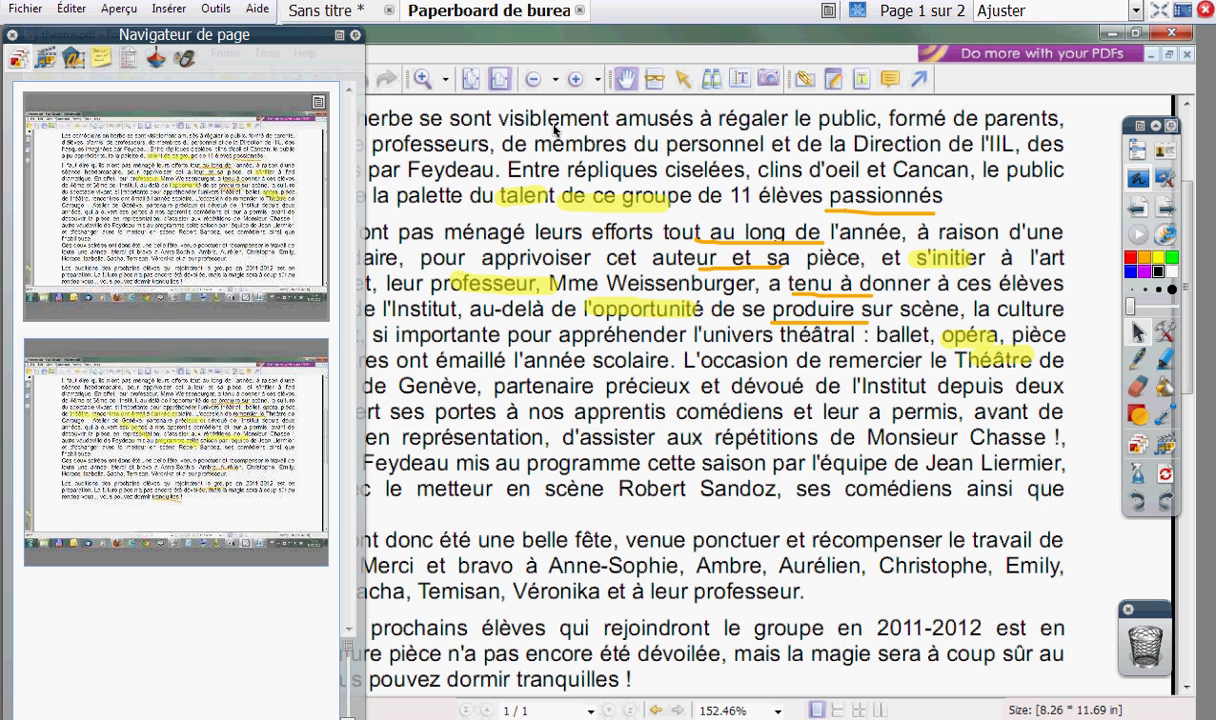
left_click(519, 10)
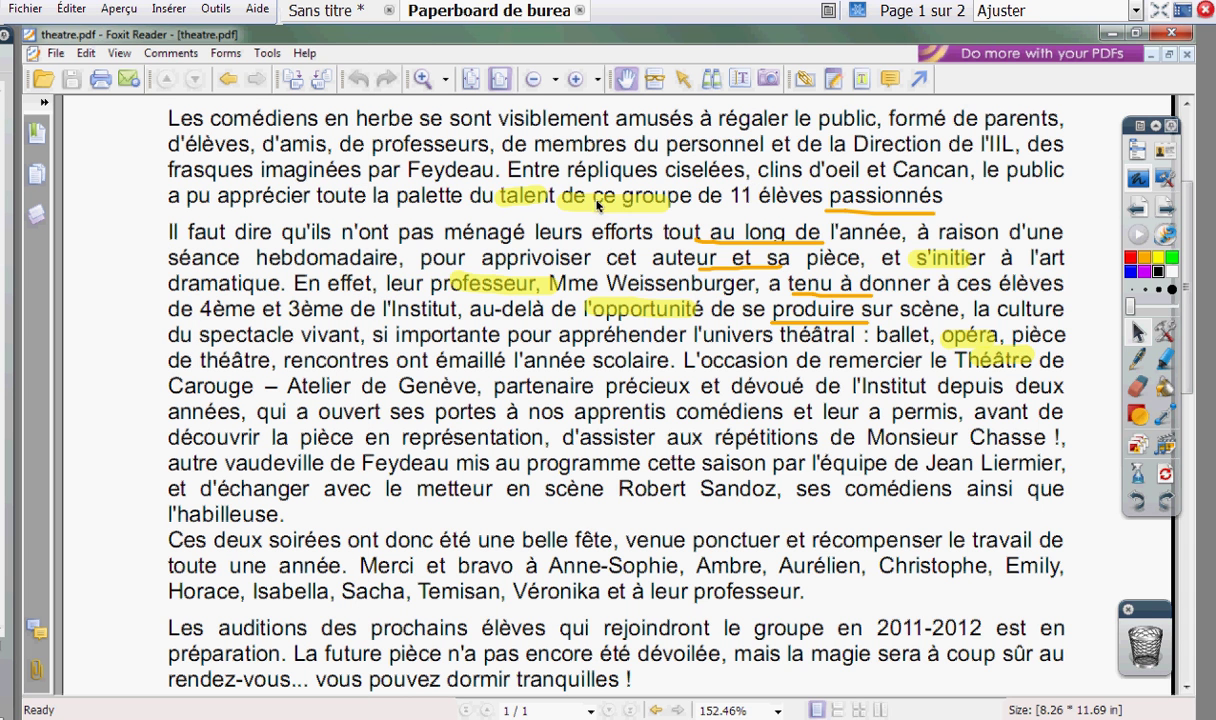
Step: Examine the Enregistrer sous option among the desktop paperboard's file commands, and dismiss them without saving
left_click(1137, 149)
mouse_move(1165, 163)
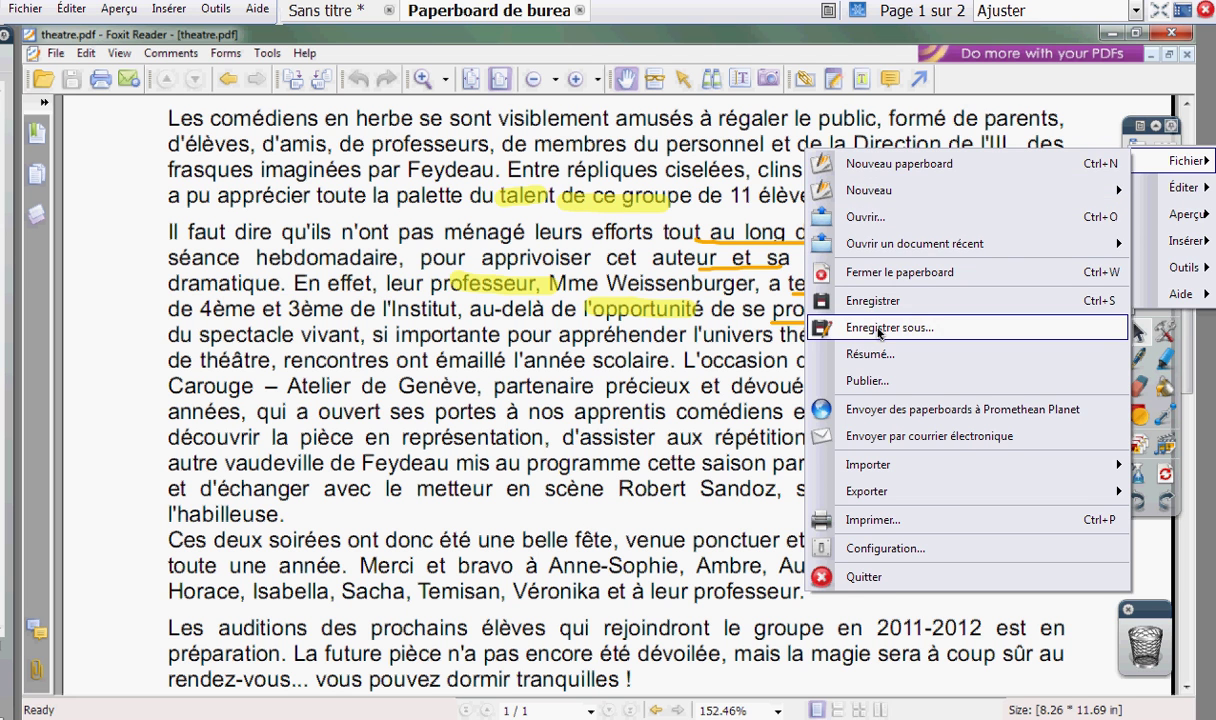
left_click(647, 453)
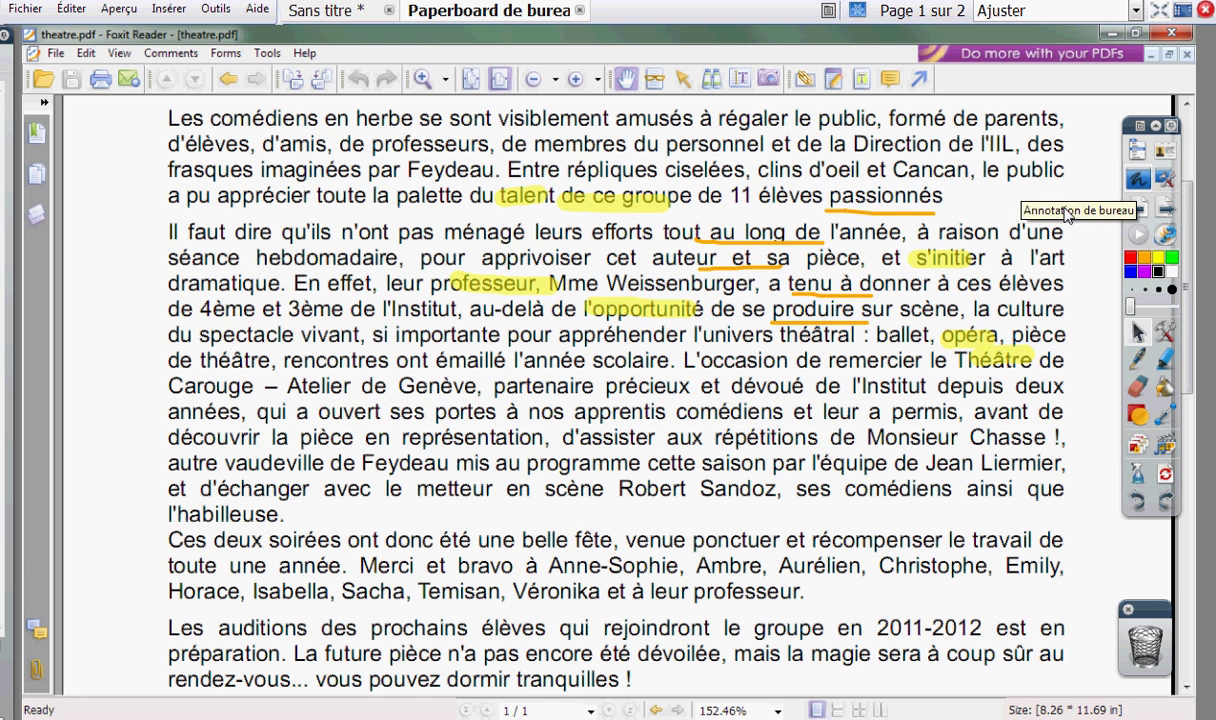
Step: Switch to the Sans titre paperboard and discard all its orange and yellow annotations in the bin
left_click(1140, 183)
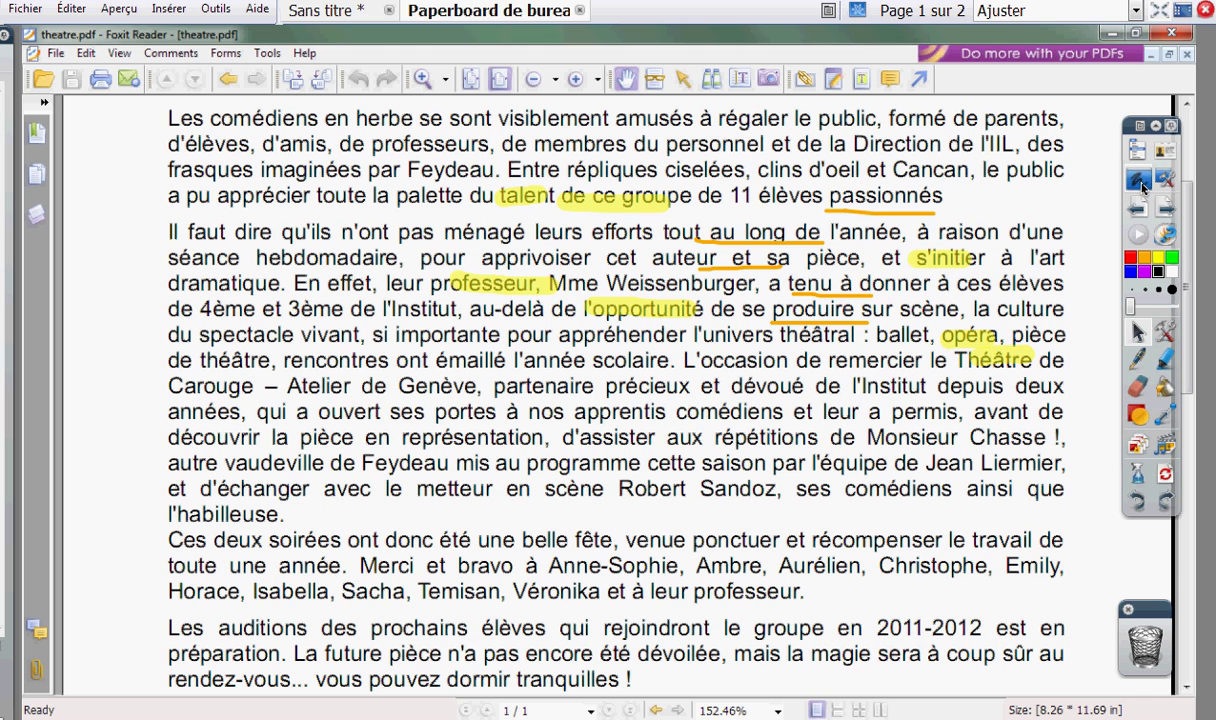
left_click(1141, 183)
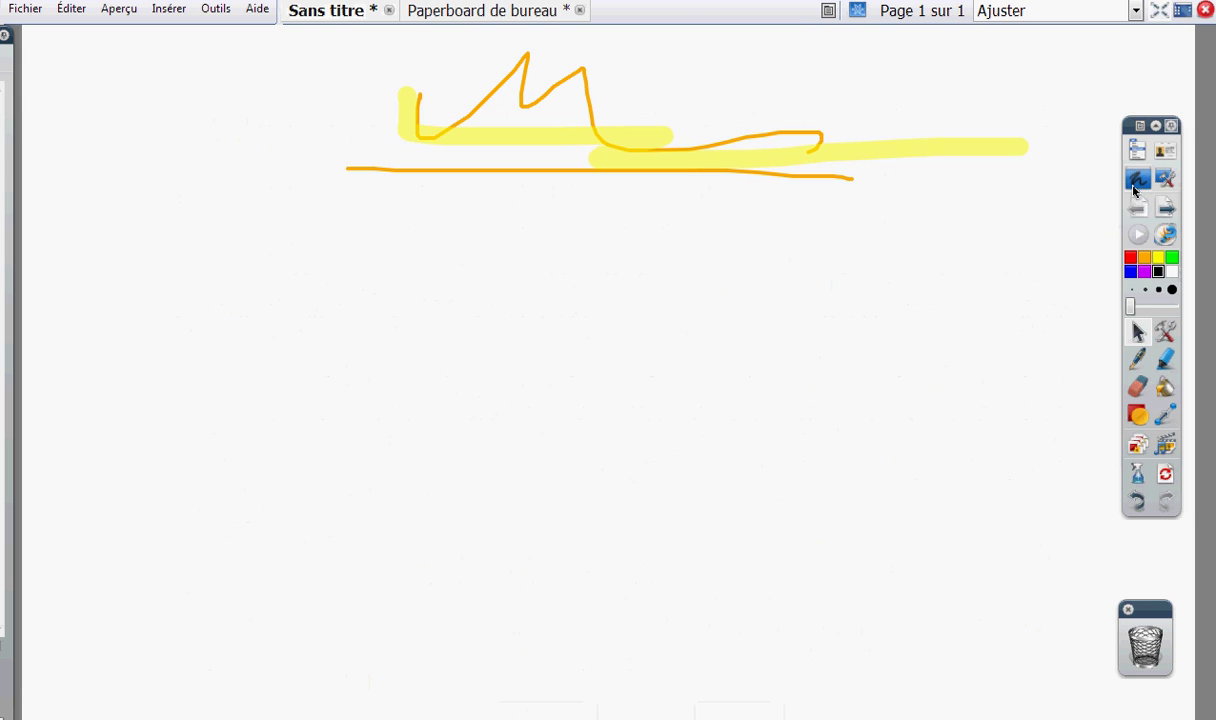
mouse_move(345, 42)
left_mouse_down()
mouse_move(795, 247)
mouse_move(903, 241)
left_mouse_up()
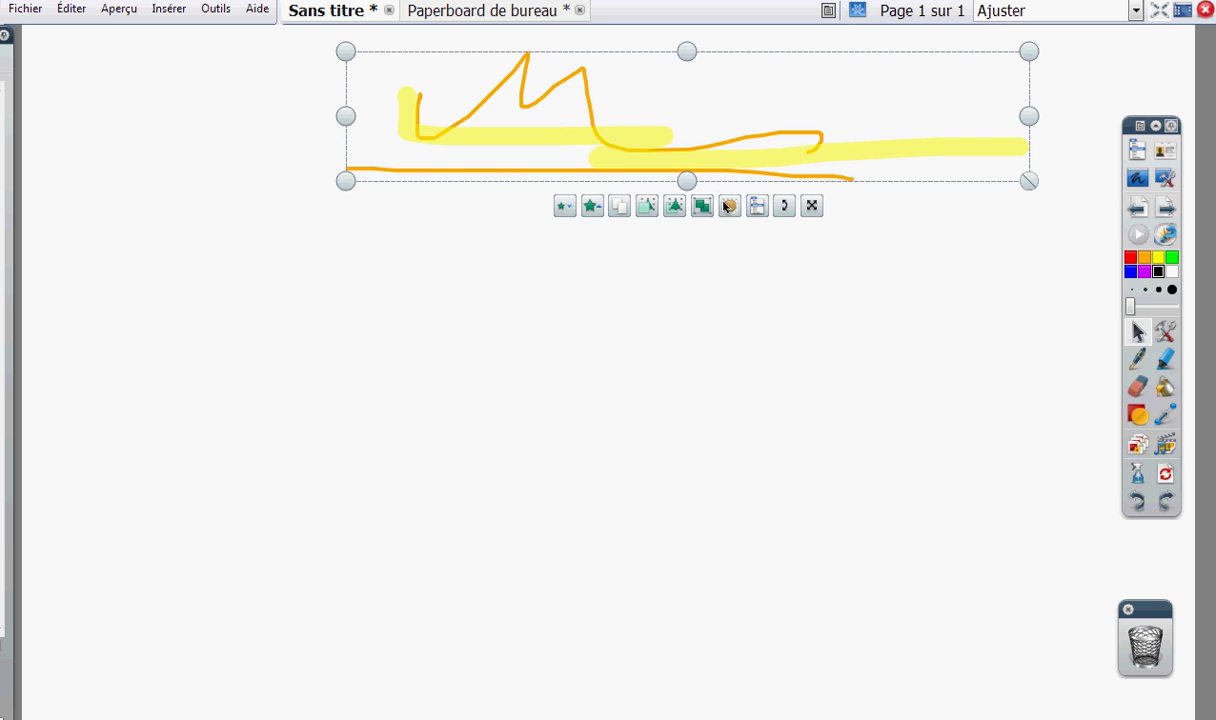
mouse_move(695, 164)
left_mouse_down()
mouse_move(752, 273)
mouse_move(1147, 712)
mouse_move(1145, 640)
left_mouse_up()
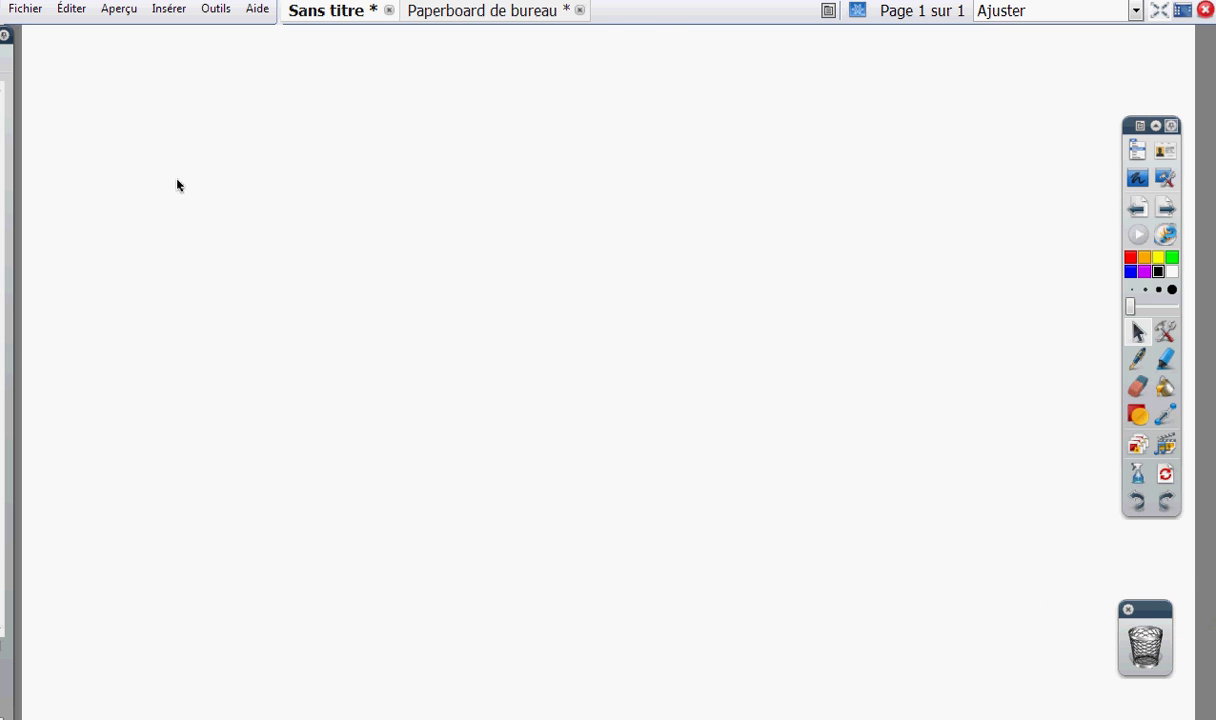
Step: Copy both pages of the desktop paperboard from its page browser into the Sans titre paperboard
left_click(491, 12)
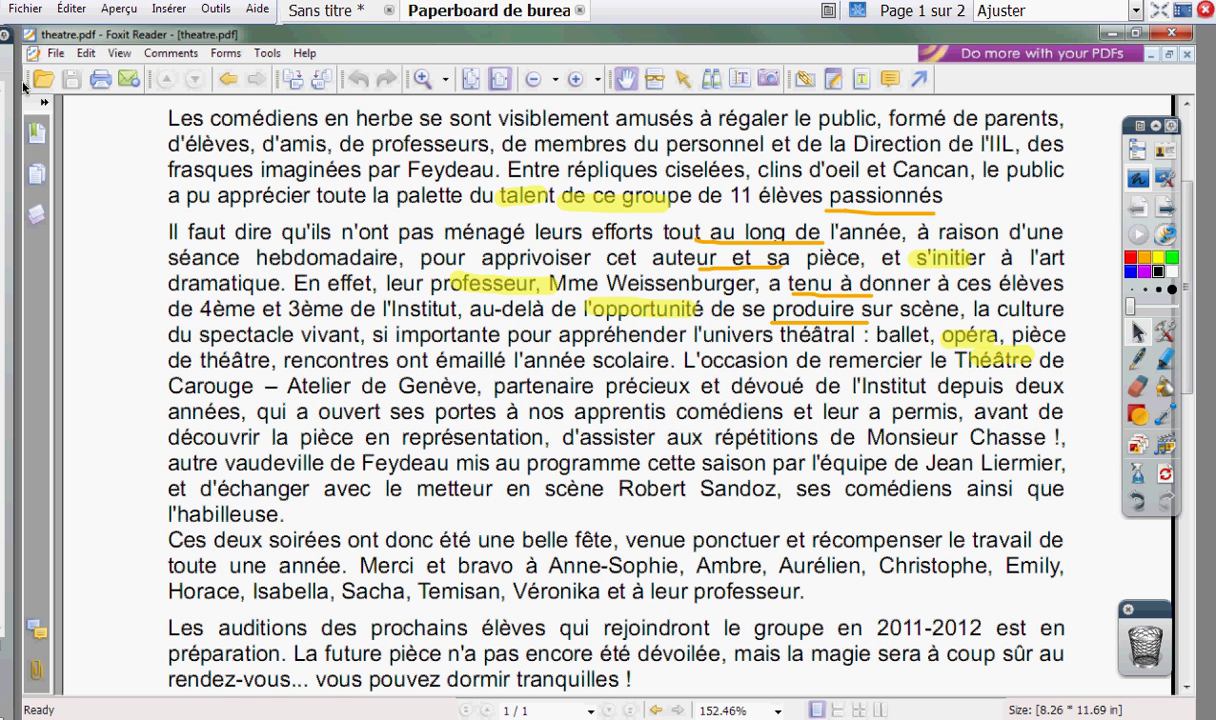
mouse_move(6, 92)
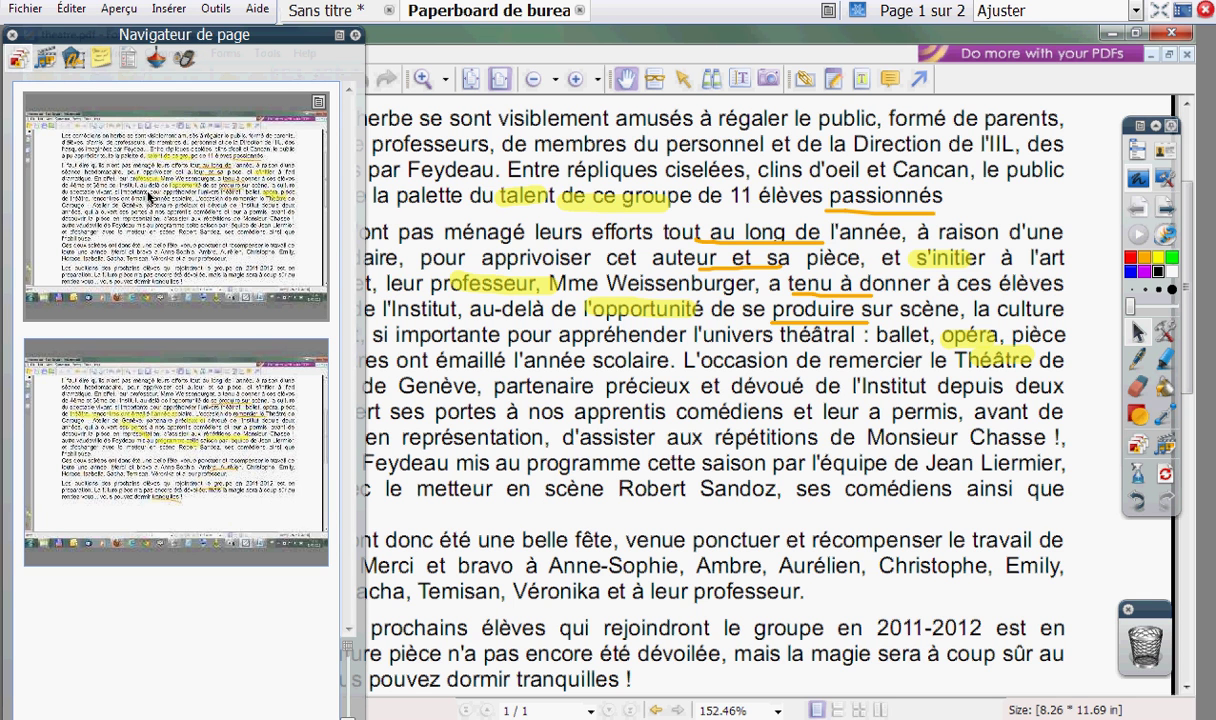
left_click_drag(149, 194, 322, 8)
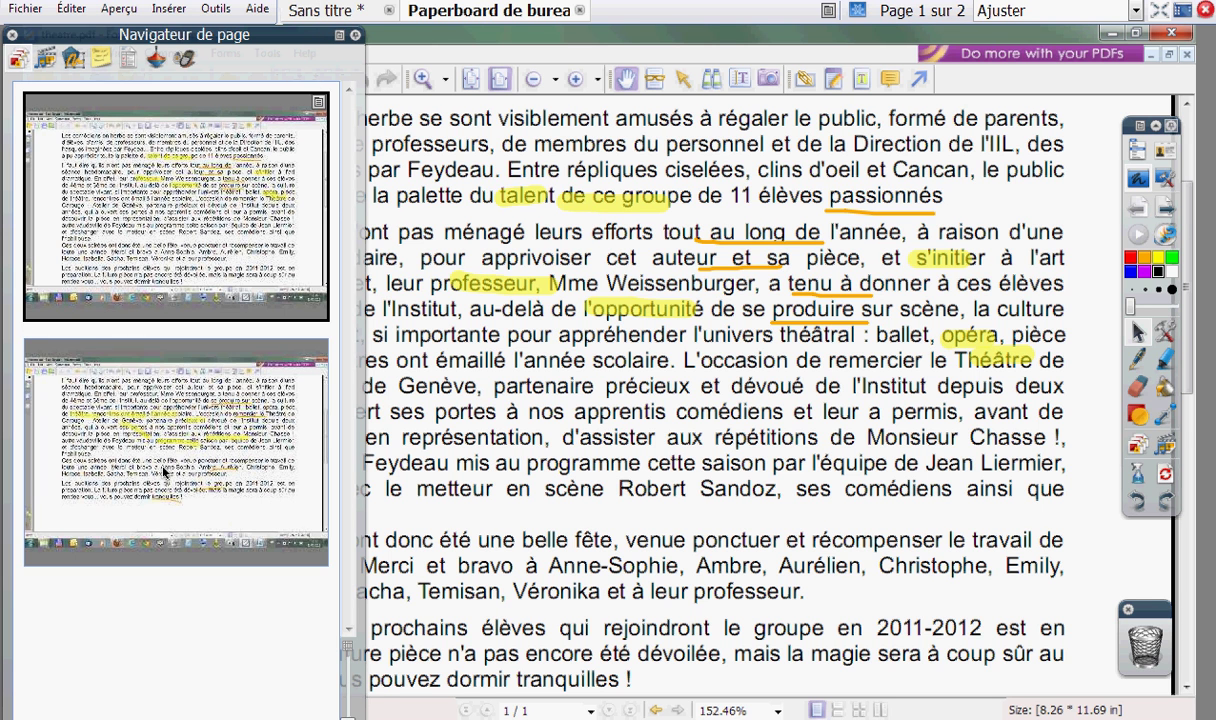
left_click_drag(163, 471, 312, 14)
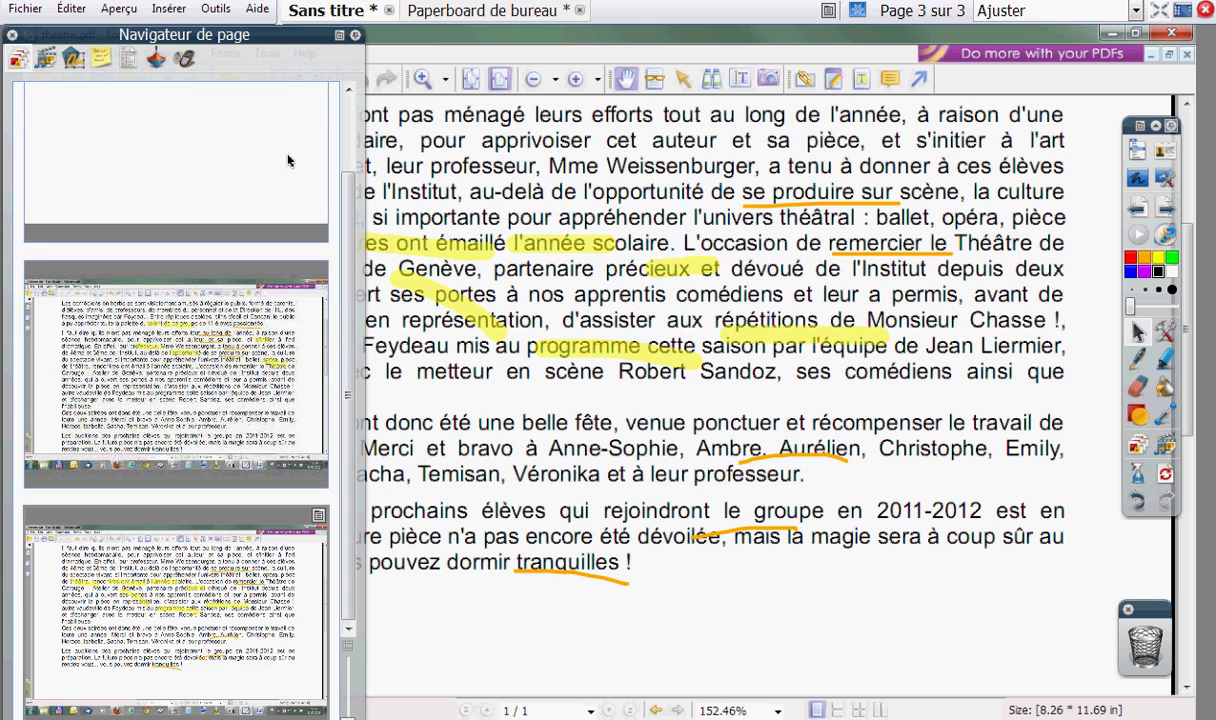
Step: Look through pages 1 to 3 of the Sans titre paperboard in the page browser
left_click(288, 160)
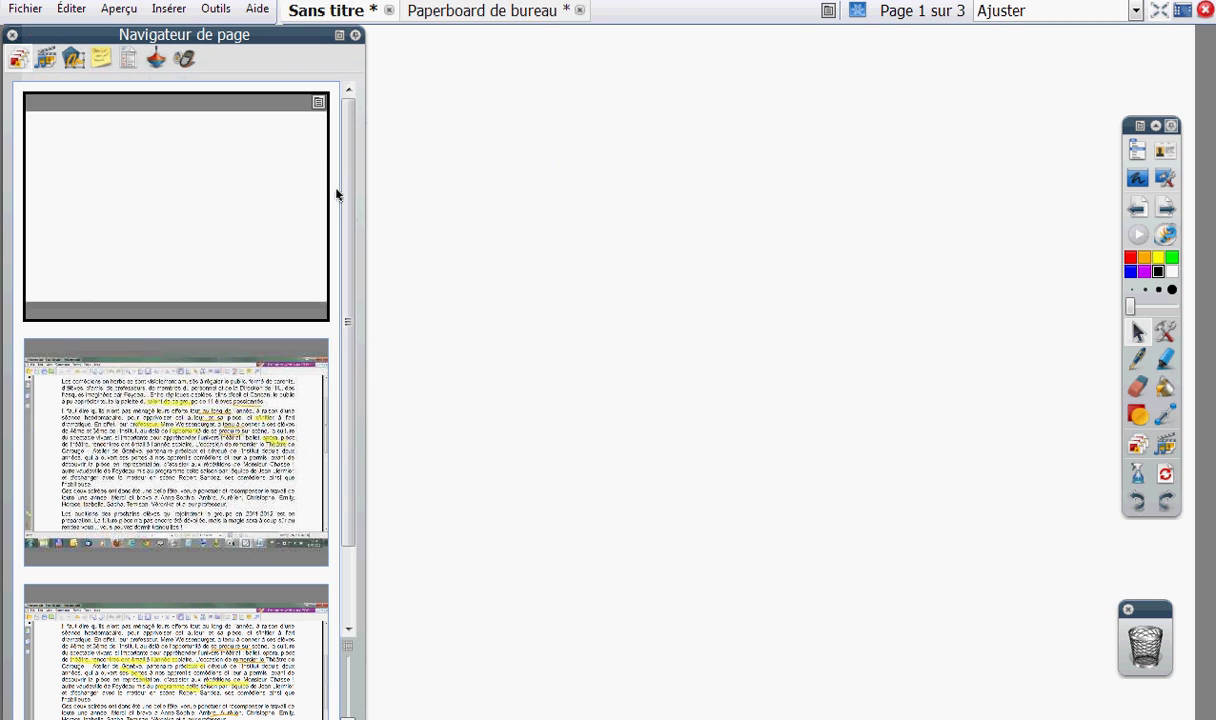
left_click(198, 402)
left_click(177, 608)
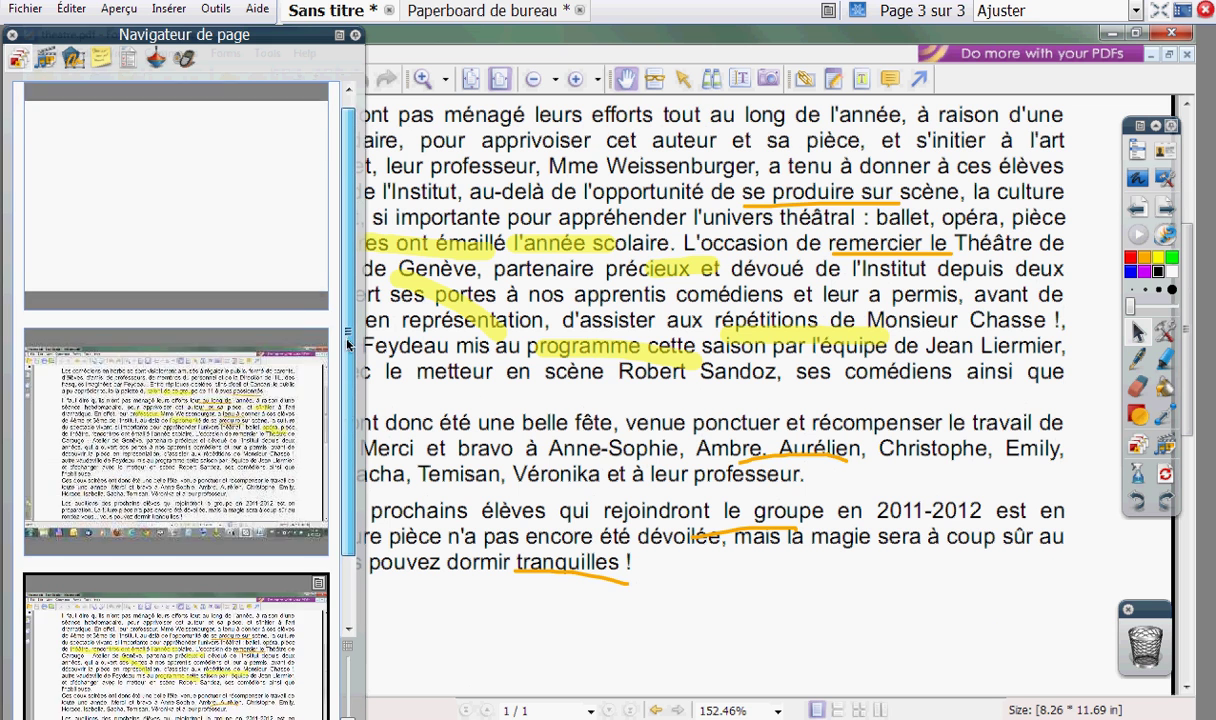
Step: Return to the desktop paperboard and close it, leaving only the Sans titre paperboard open
left_click(475, 12)
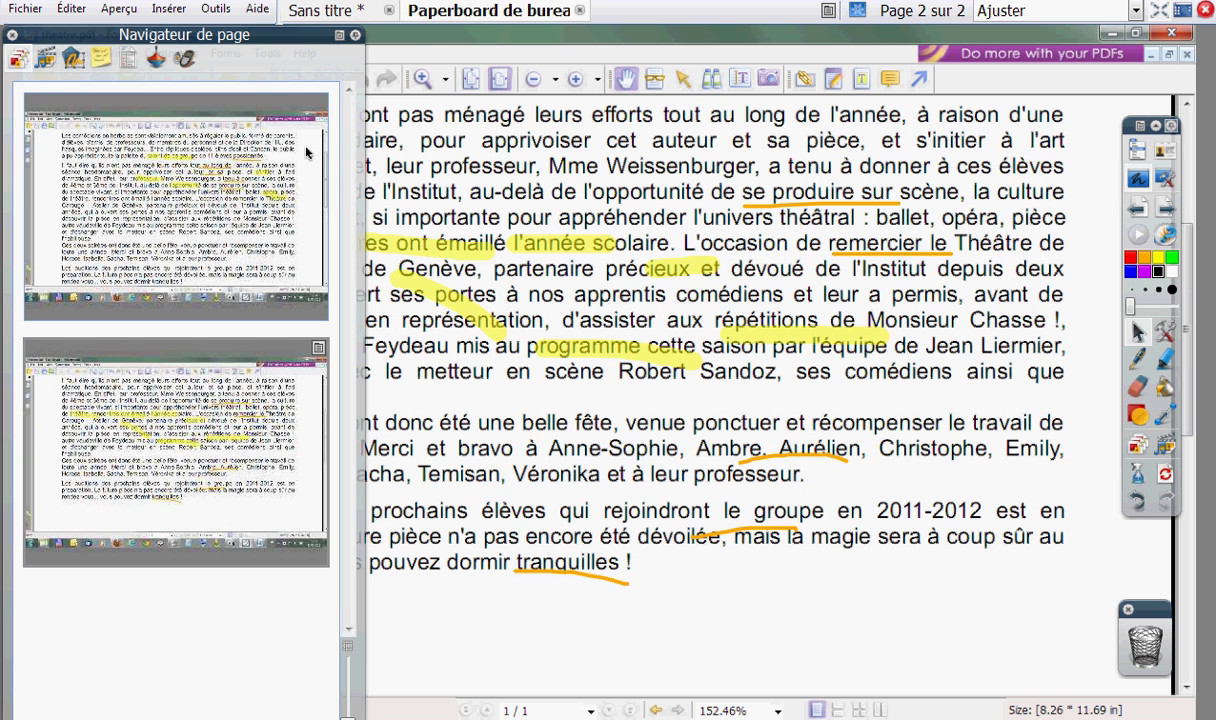
left_click(579, 11)
left_click(585, 418)
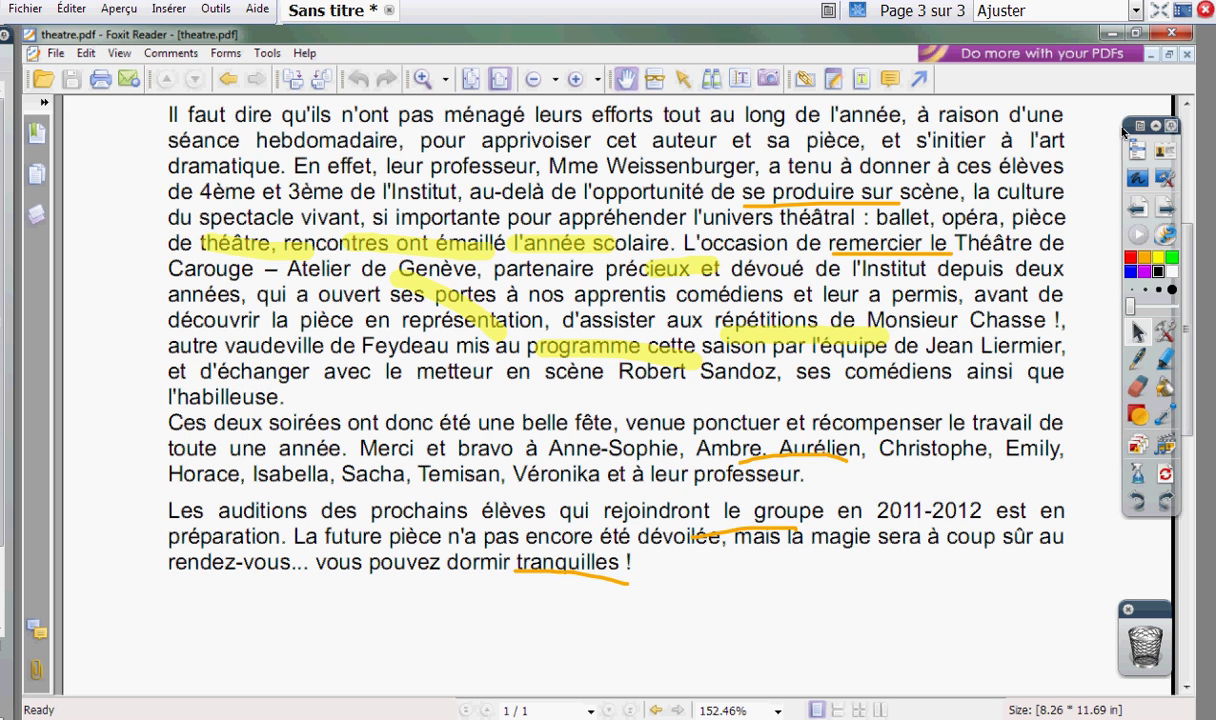
Step: Shift the main toolbox slightly, launch the desktop tools, and move their expanded tool wheel to the upper-right area of the Start screen
mouse_move(1128, 126)
left_mouse_down()
mouse_move(1094, 178)
mouse_move(1100, 130)
mouse_move(1117, 112)
left_mouse_up()
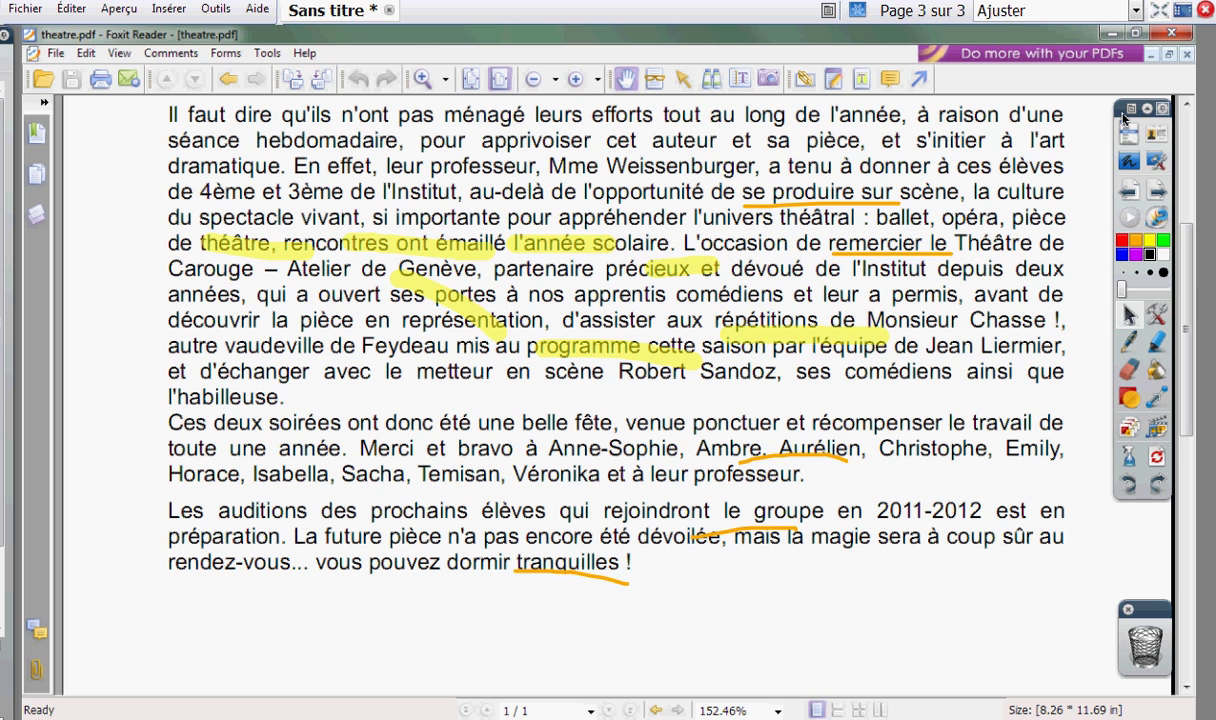
mouse_move(1122, 118)
left_mouse_down()
mouse_move(1105, 117)
mouse_move(1117, 116)
left_mouse_up()
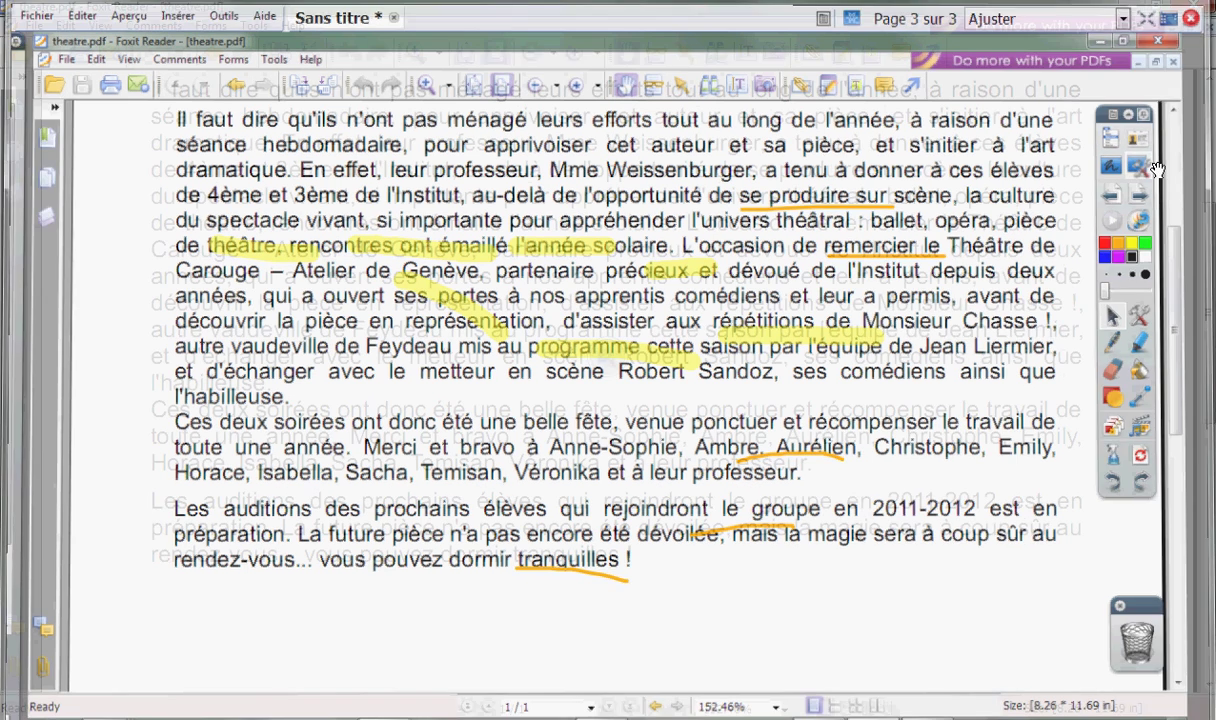
left_click(1120, 161)
key("super")
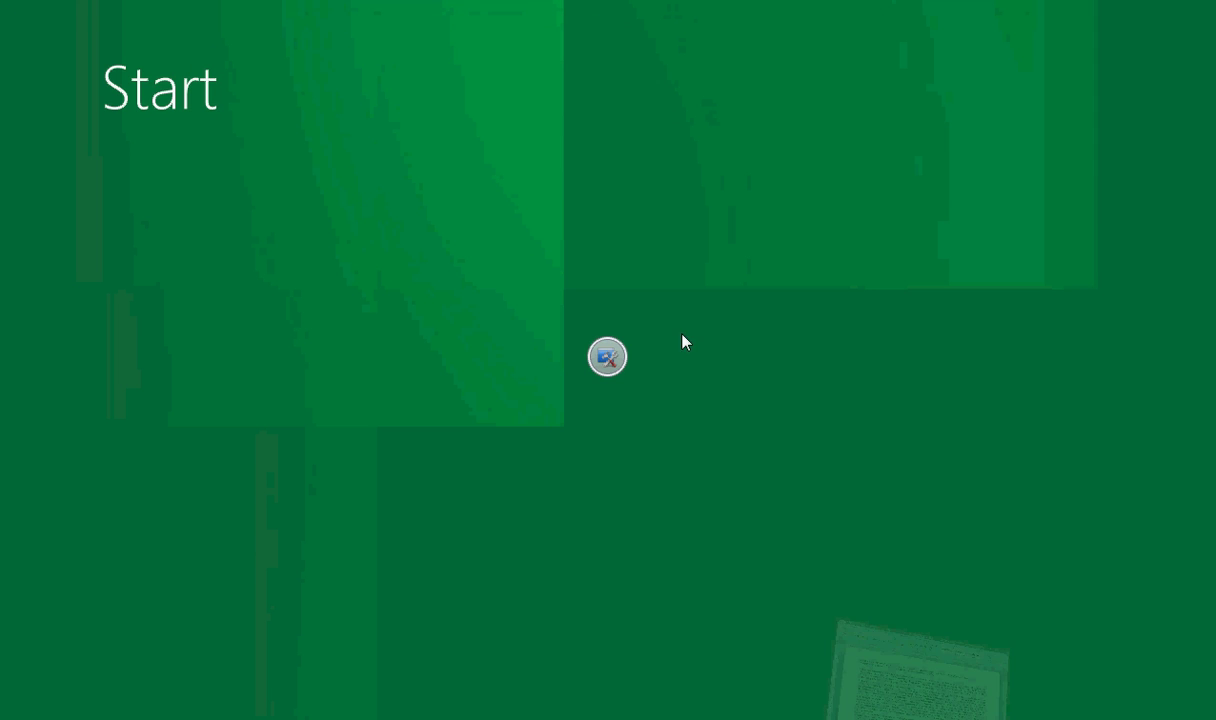
left_click(607, 357)
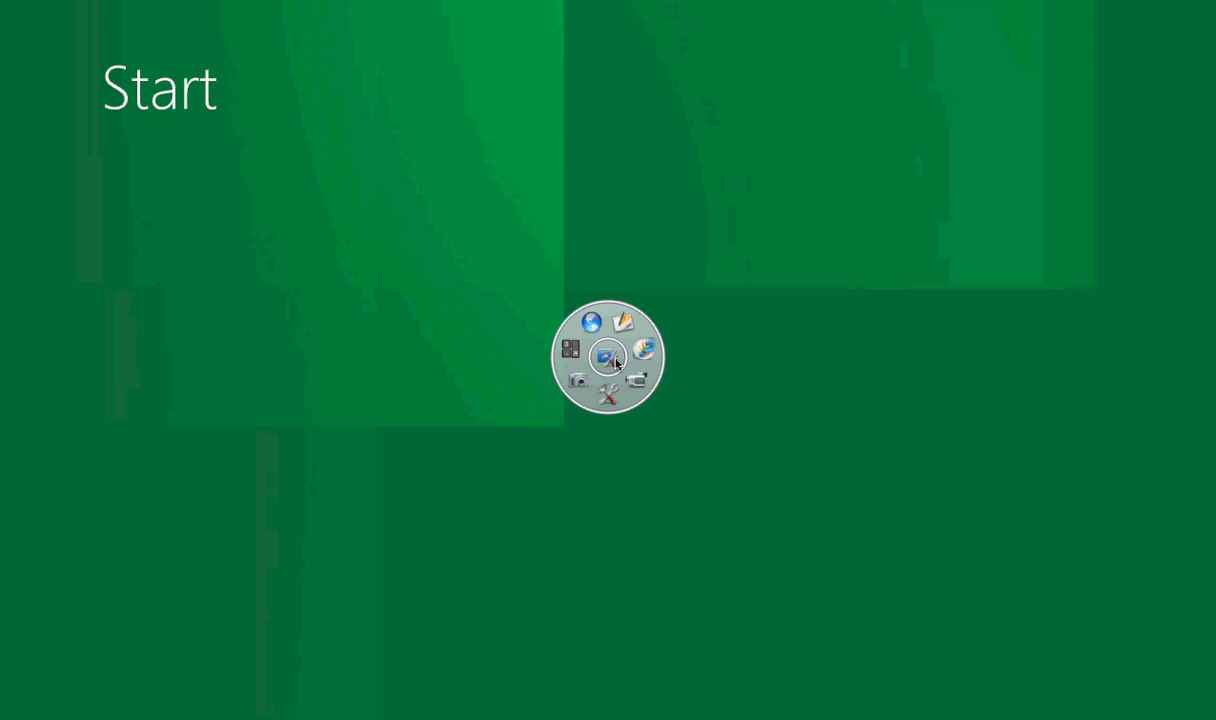
left_click_drag(656, 360, 947, 133)
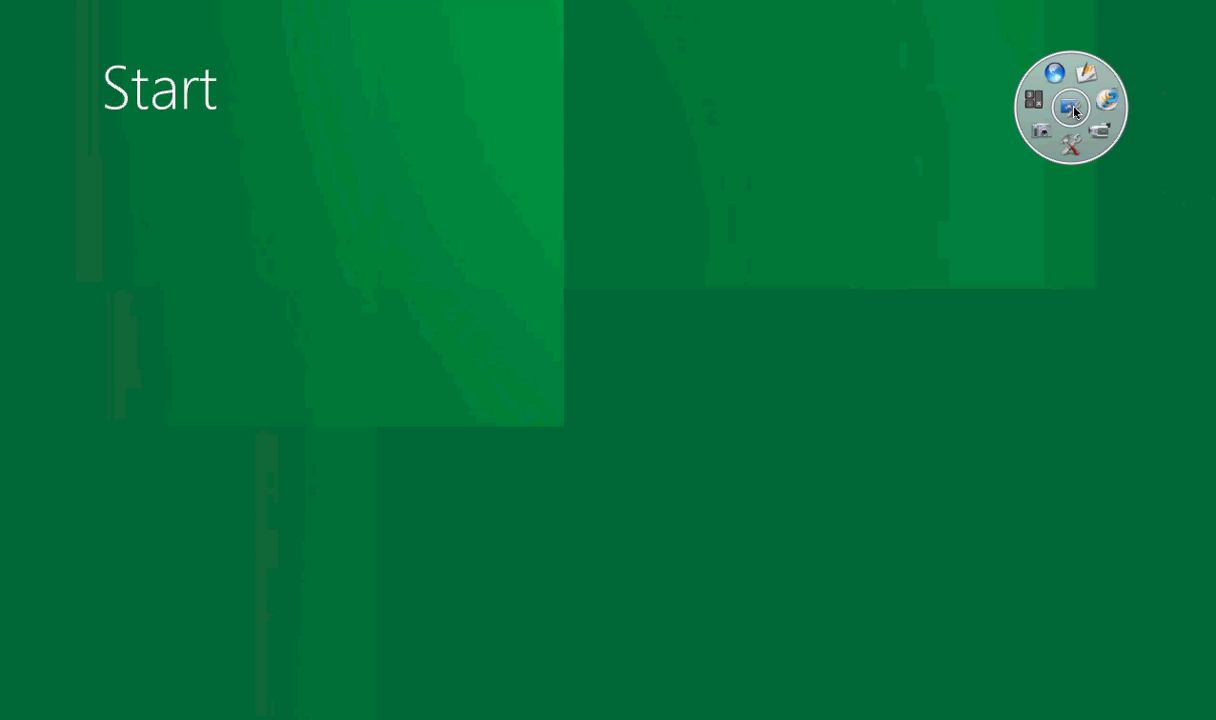